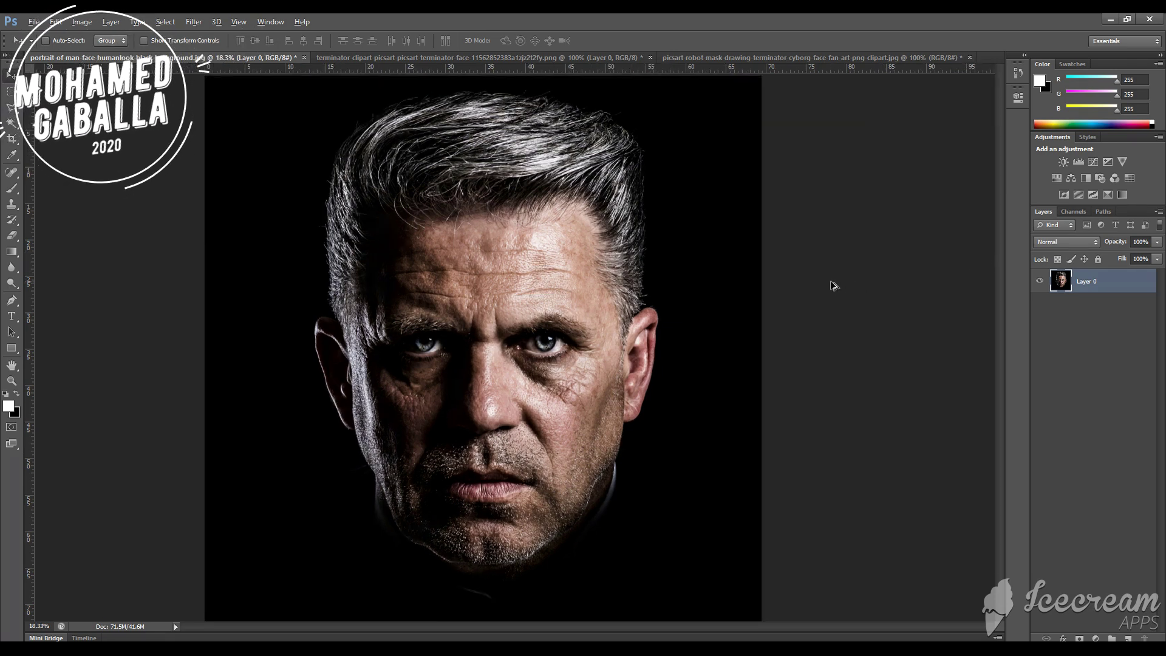
Zoom in and out on the man's portrait to look it over
{"action": "scroll", "coordinate": [832, 282], "scroll_direction": "up", "scroll_amount": 2}
{"action": "scroll", "coordinate": [802, 291], "scroll_direction": "up", "scroll_amount": 2}
{"action": "scroll", "coordinate": [376, 368], "scroll_direction": "down", "scroll_amount": 3}
{"action": "scroll", "coordinate": [595, 353], "scroll_direction": "up", "scroll_amount": 1}
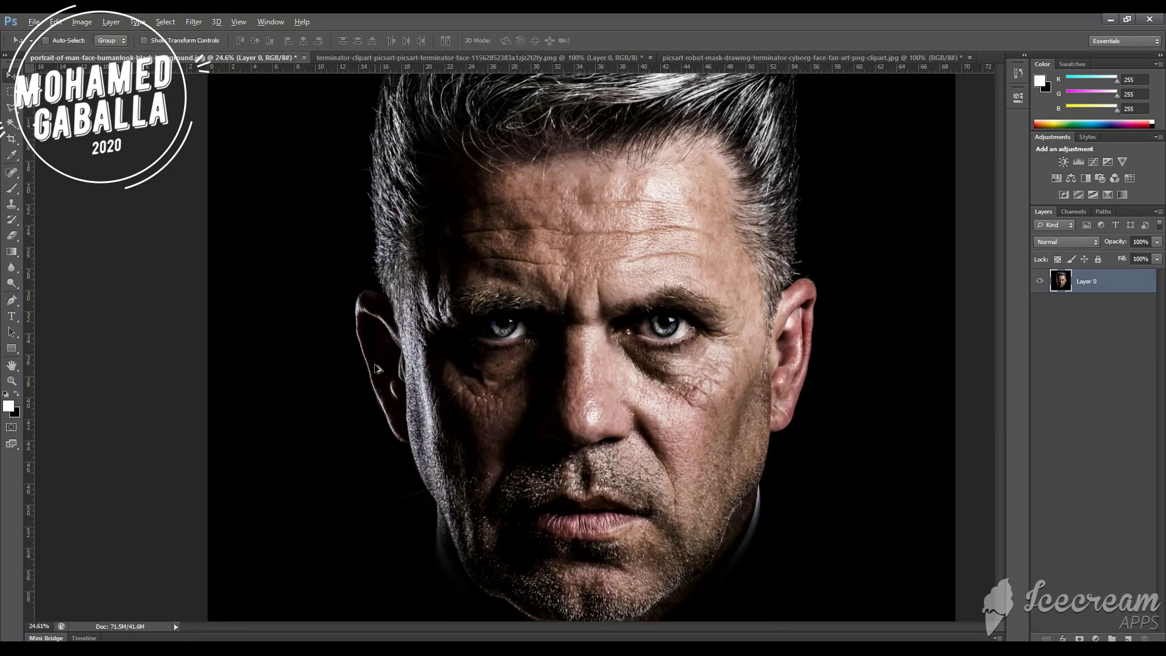
{"action": "scroll", "coordinate": [595, 348], "scroll_direction": "down", "scroll_amount": 1}
{"action": "scroll", "coordinate": [582, 348], "scroll_direction": "up", "scroll_amount": 1}
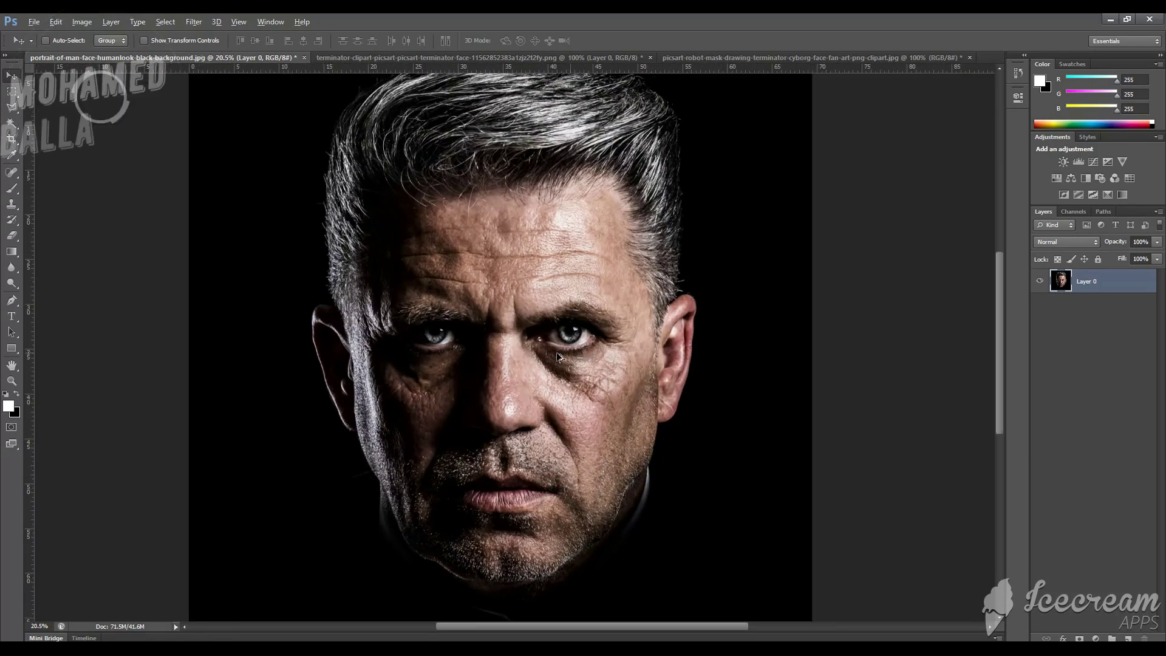
Look through the robot head and portrait documents, ending on the terminator clipart
{"action": "left_click", "coordinate": [456, 57]}
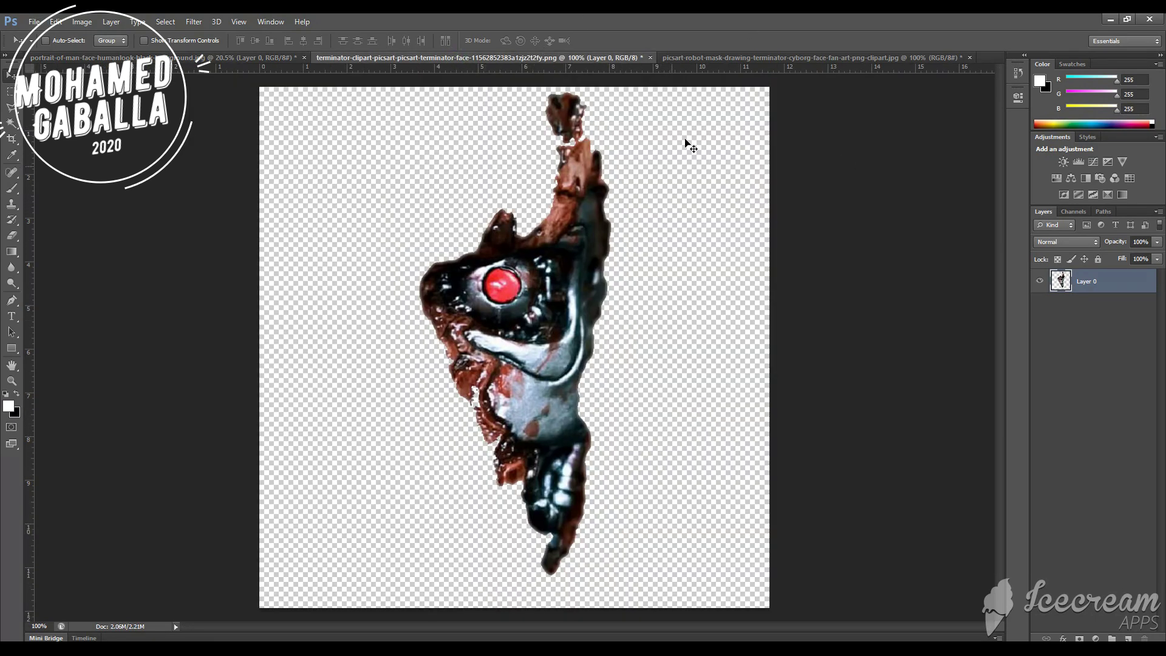
{"action": "left_click", "coordinate": [721, 59]}
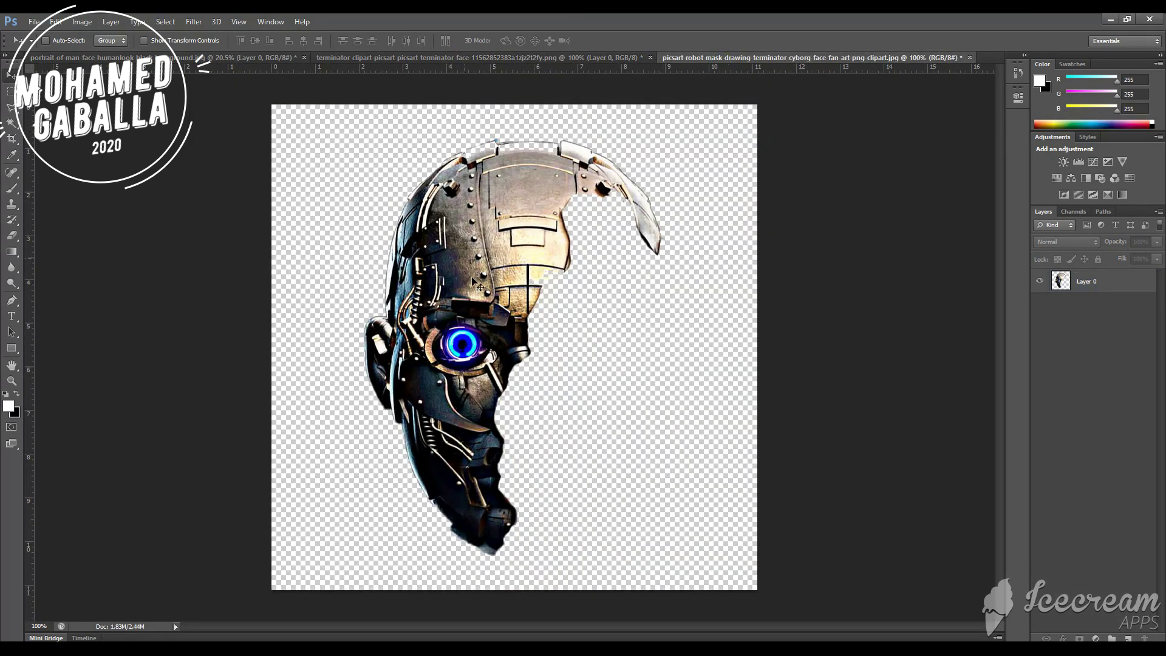
{"action": "left_click", "coordinate": [194, 57]}
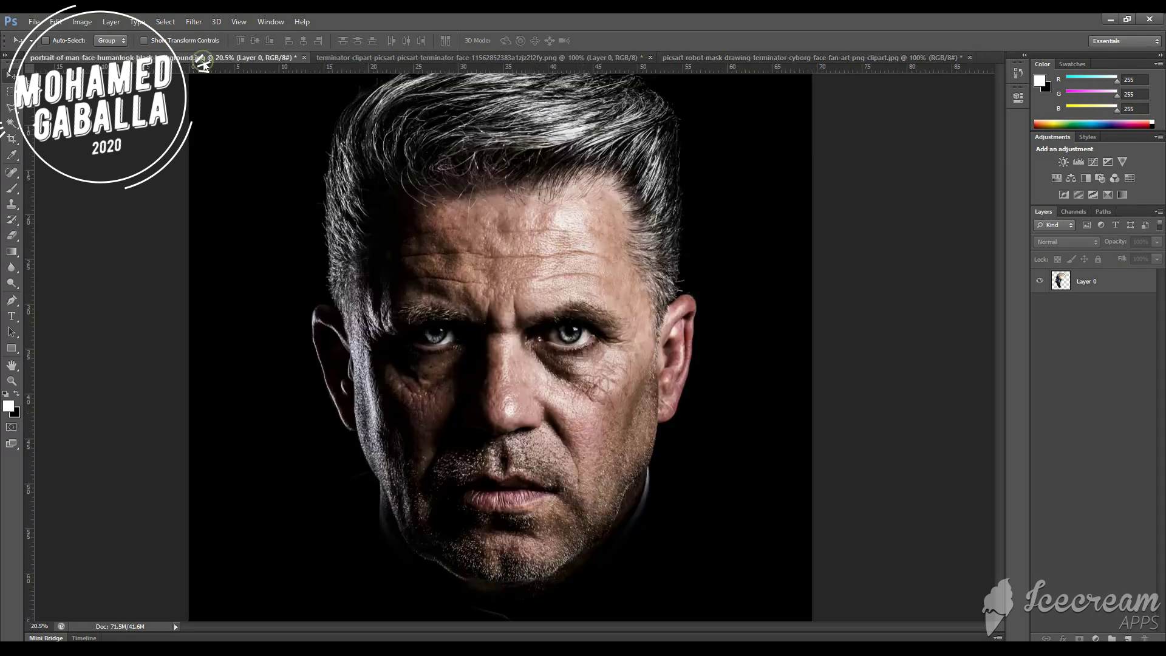
{"action": "left_click", "coordinate": [481, 57]}
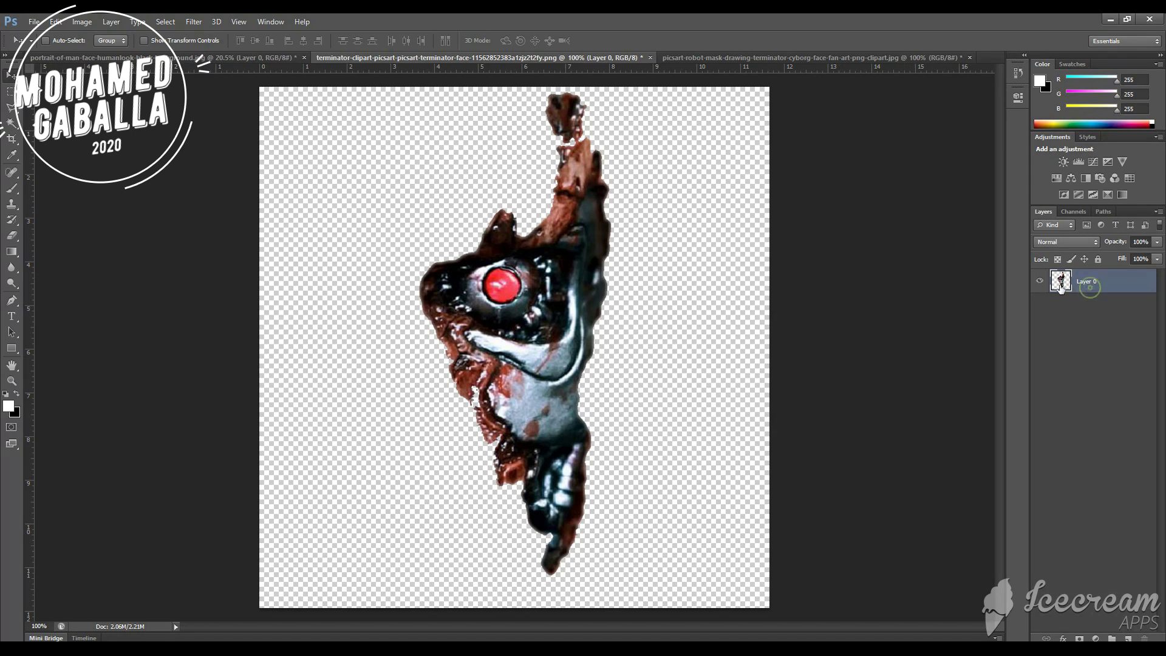
{"action": "left_click", "coordinate": [11, 154]}
Drop the terminator clipart into the portrait as Layer 1 and start enlarging it over the eye
{"action": "left_click", "coordinate": [11, 76]}
{"action": "mouse_move", "coordinate": [549, 268]}
{"action": "left_mouse_down"}
{"action": "mouse_move", "coordinate": [304, 136]}
{"action": "mouse_move", "coordinate": [271, 64]}
{"action": "mouse_move", "coordinate": [594, 329]}
{"action": "left_mouse_up"}
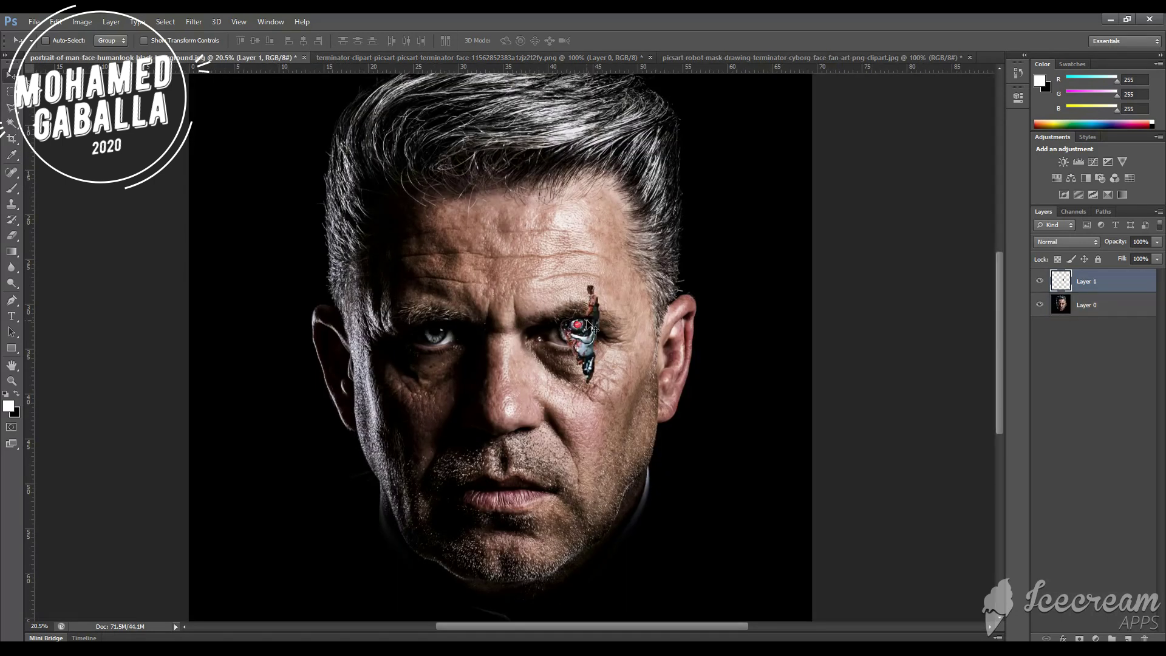
{"action": "key", "text": "alt+t"}
{"action": "left_click", "coordinate": [496, 268]}
{"action": "key", "text": "ctrl+t"}
{"action": "mouse_move", "coordinate": [600, 384]}
{"action": "left_mouse_down"}
{"action": "mouse_move", "coordinate": [602, 361]}
{"action": "mouse_move", "coordinate": [564, 287]}
{"action": "left_mouse_up"}
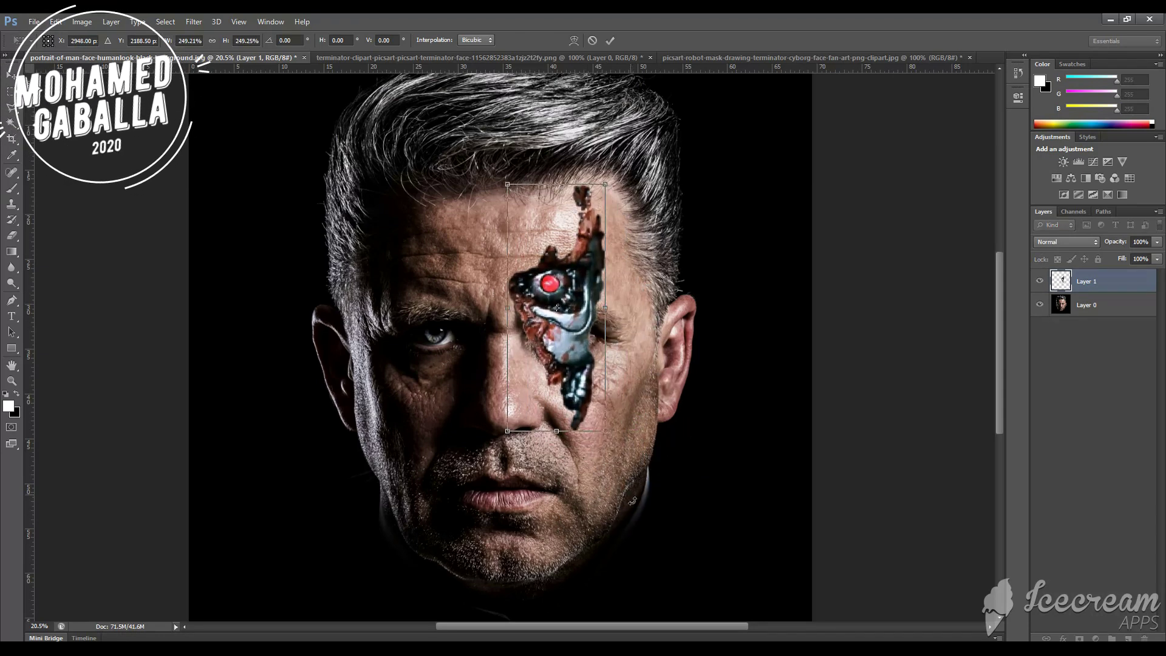
Scale Layer 1's cyborg piece to about 330% over the left eye at 52% opacity
{"action": "left_click_drag", "start_coordinate": [609, 454], "coordinate": [671, 591]}
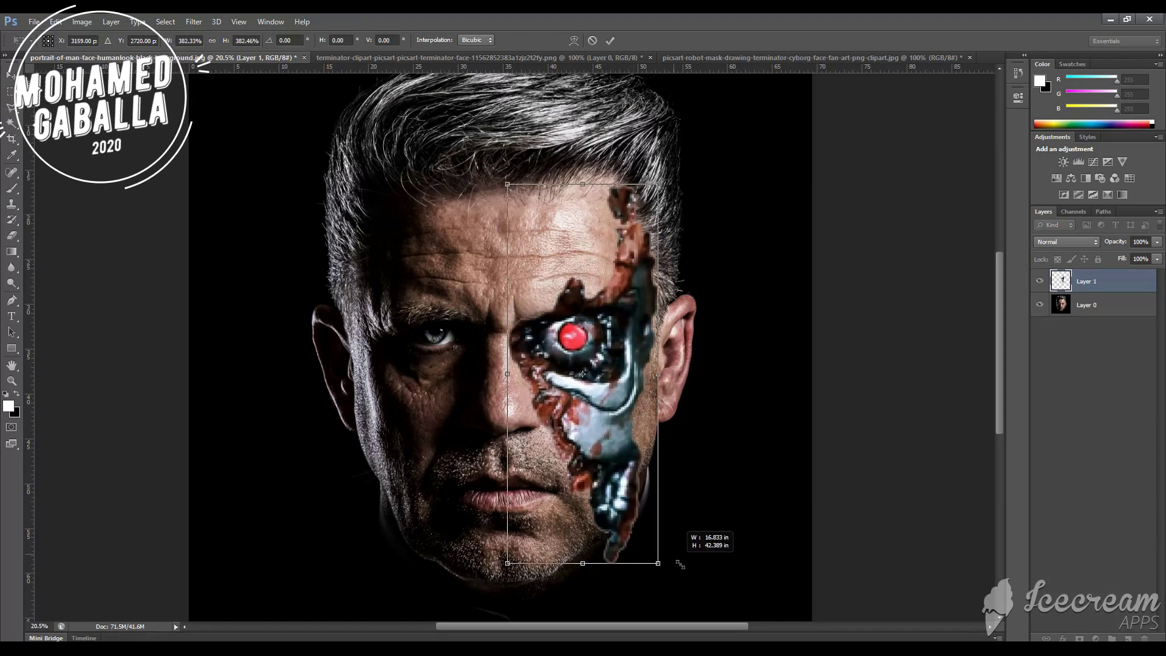
{"action": "left_click_drag", "start_coordinate": [616, 444], "coordinate": [680, 418]}
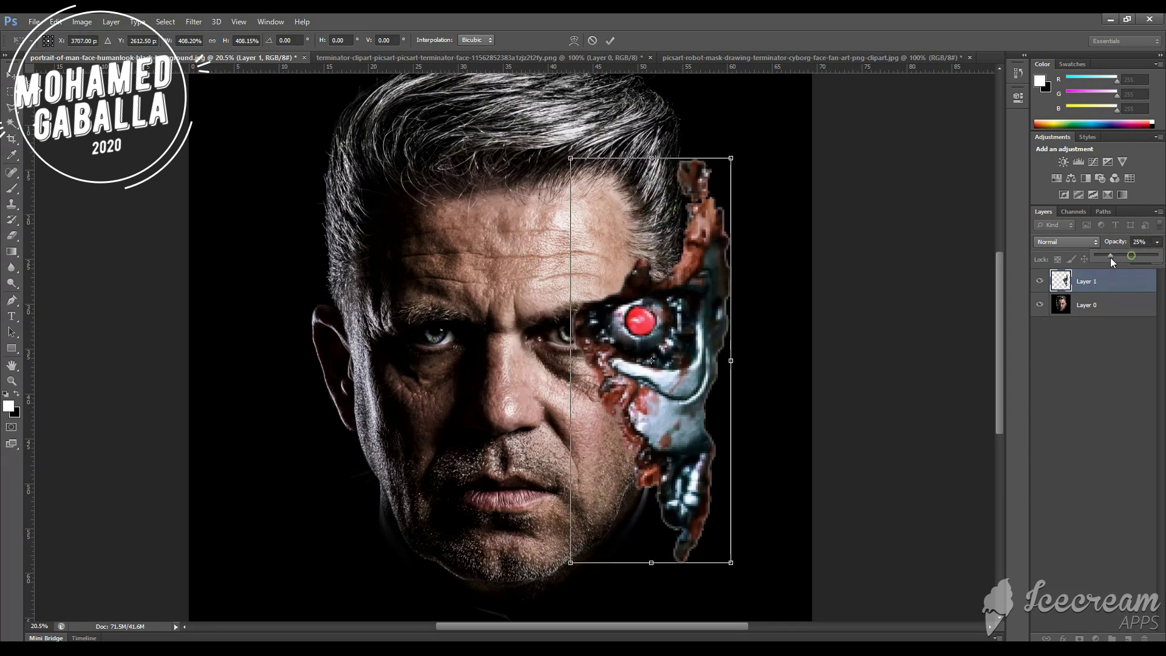
{"action": "left_click_drag", "start_coordinate": [1111, 257], "coordinate": [1111, 258]}
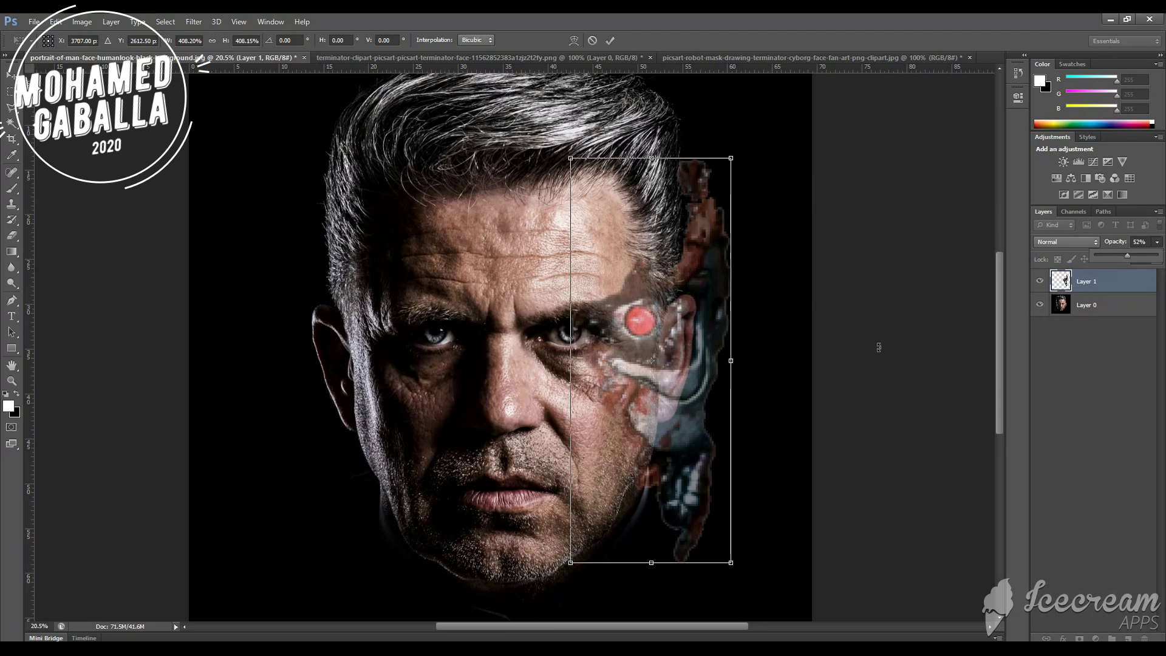
{"action": "left_click_drag", "start_coordinate": [731, 560], "coordinate": [703, 520]}
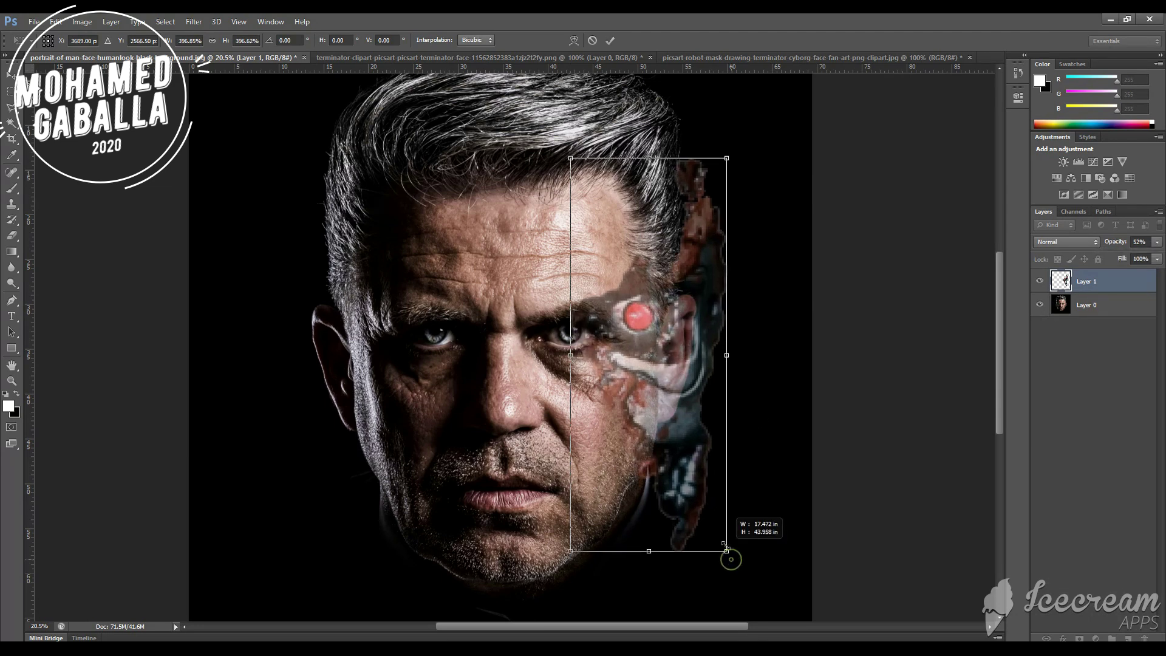
{"action": "mouse_move", "coordinate": [662, 385]}
{"action": "left_mouse_down"}
{"action": "mouse_move", "coordinate": [627, 411]}
{"action": "mouse_move", "coordinate": [596, 413]}
{"action": "left_mouse_up"}
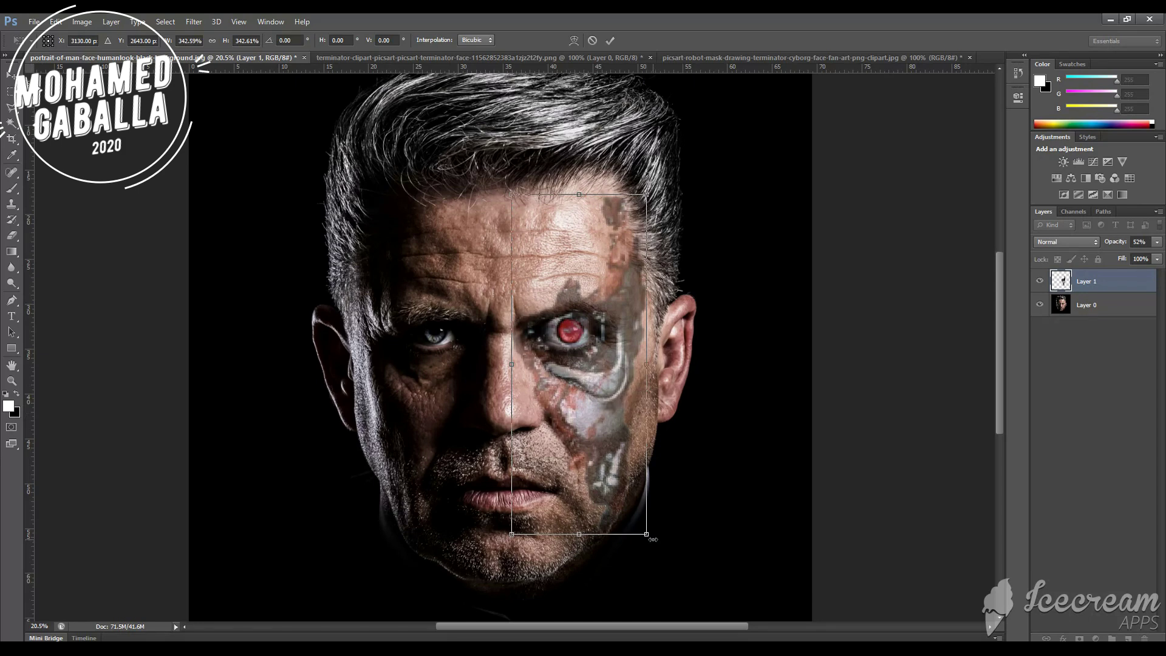
{"action": "left_click_drag", "start_coordinate": [647, 534], "coordinate": [643, 526]}
{"action": "left_click_drag", "start_coordinate": [599, 433], "coordinate": [601, 437]}
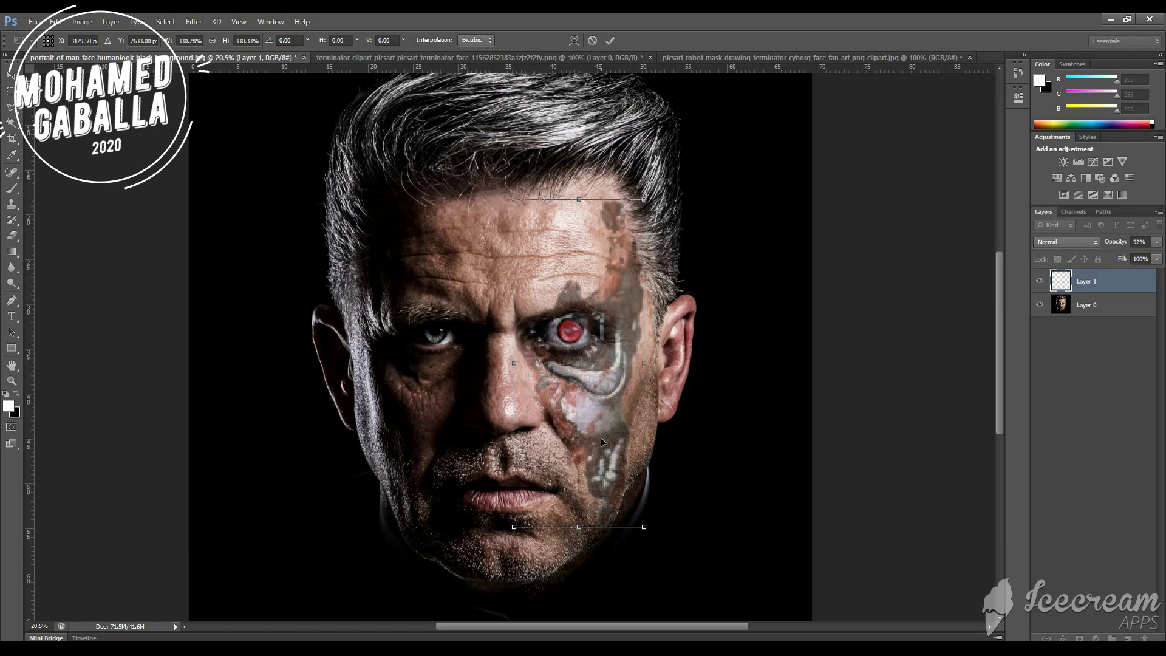
Warp the cyborg piece's lower edge down along the jaw and commit the transform
{"action": "left_click", "coordinate": [574, 41]}
{"action": "left_click_drag", "start_coordinate": [600, 529], "coordinate": [576, 547]}
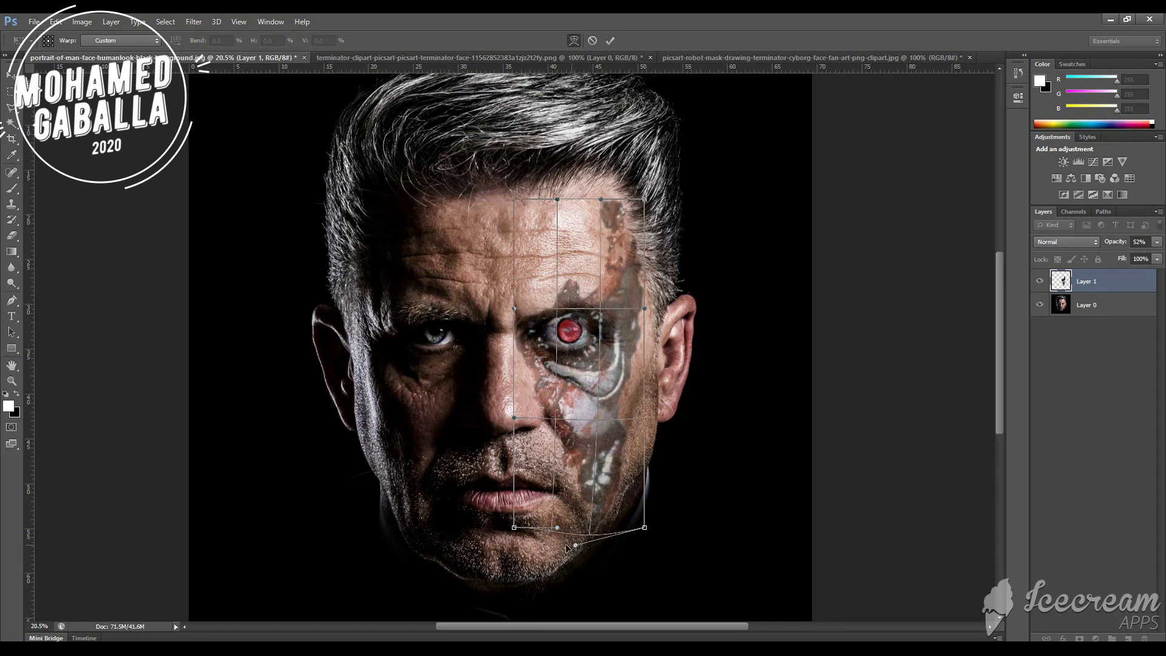
{"action": "left_click_drag", "start_coordinate": [576, 546], "coordinate": [562, 567]}
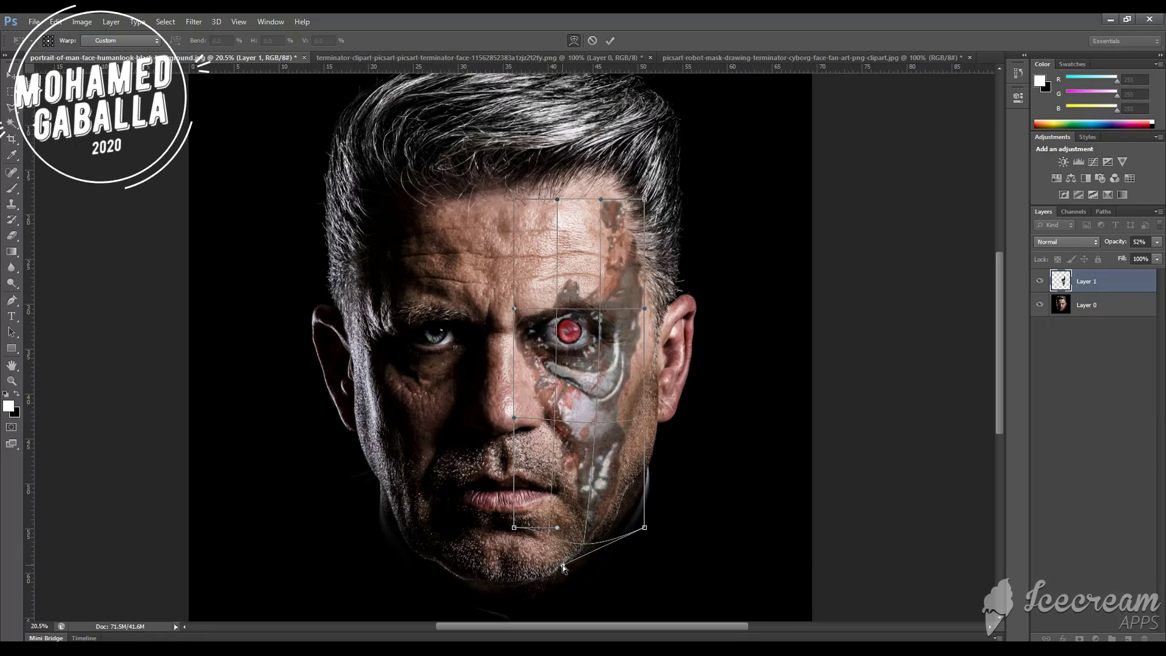
{"action": "left_click", "coordinate": [905, 436]}
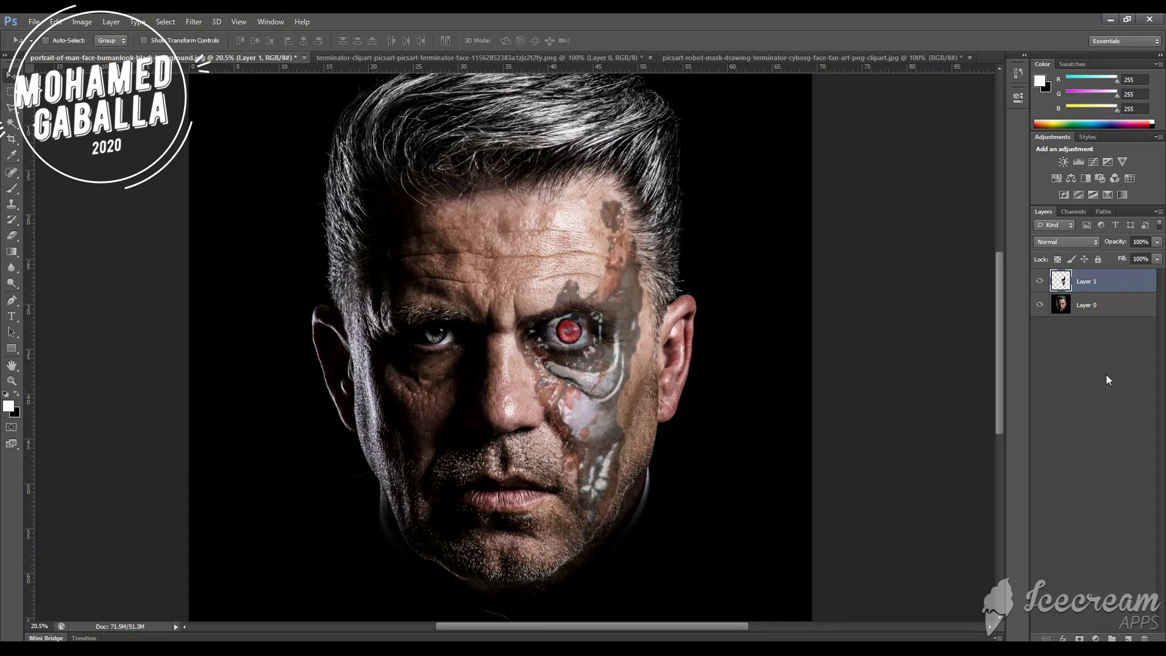
Return Layer 1 to 100% opacity and select the portrait layer, Layer 0
{"action": "left_click", "coordinate": [1157, 243]}
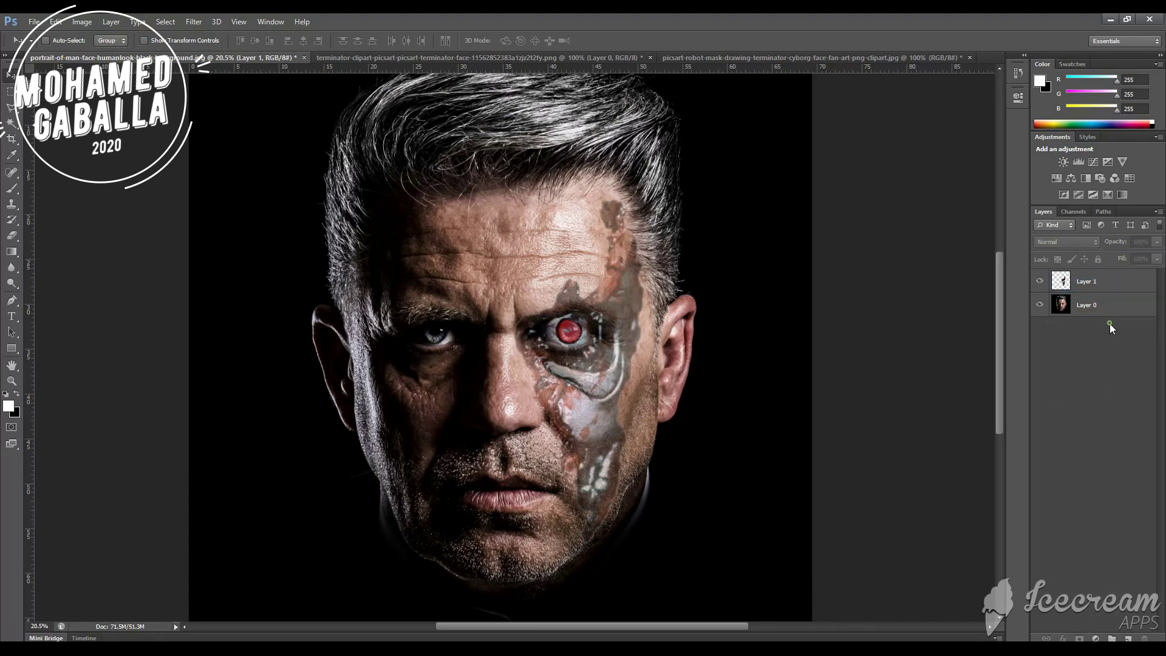
{"action": "left_click_drag", "start_coordinate": [1157, 256], "coordinate": [1130, 256]}
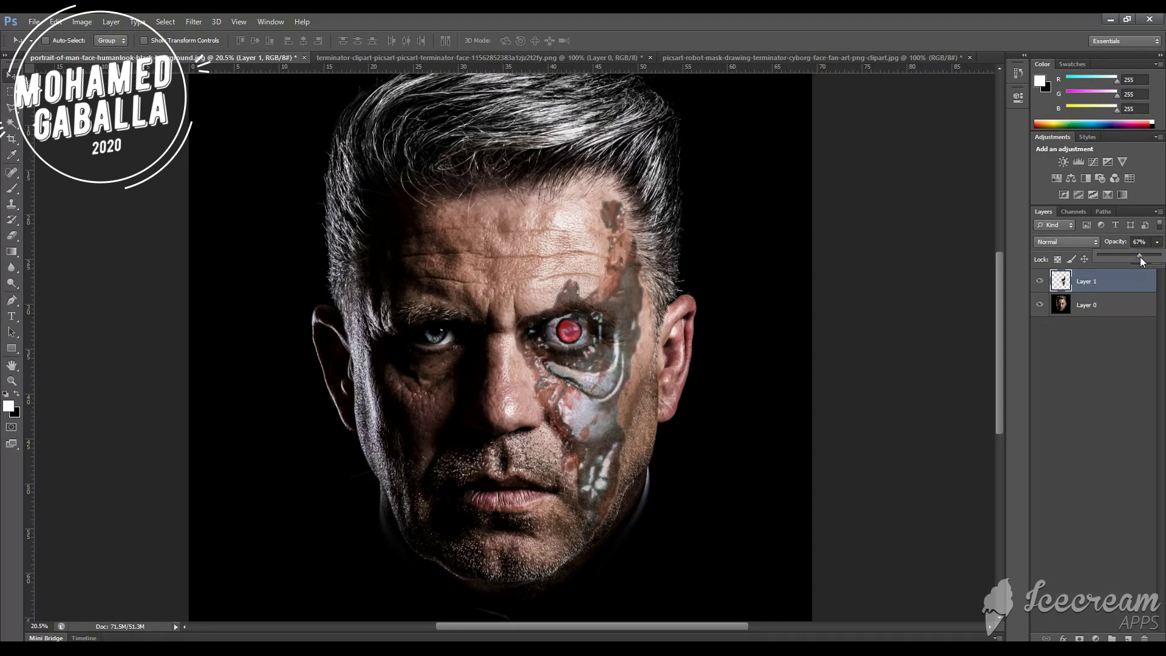
{"action": "left_click_drag", "start_coordinate": [1134, 254], "coordinate": [1165, 263]}
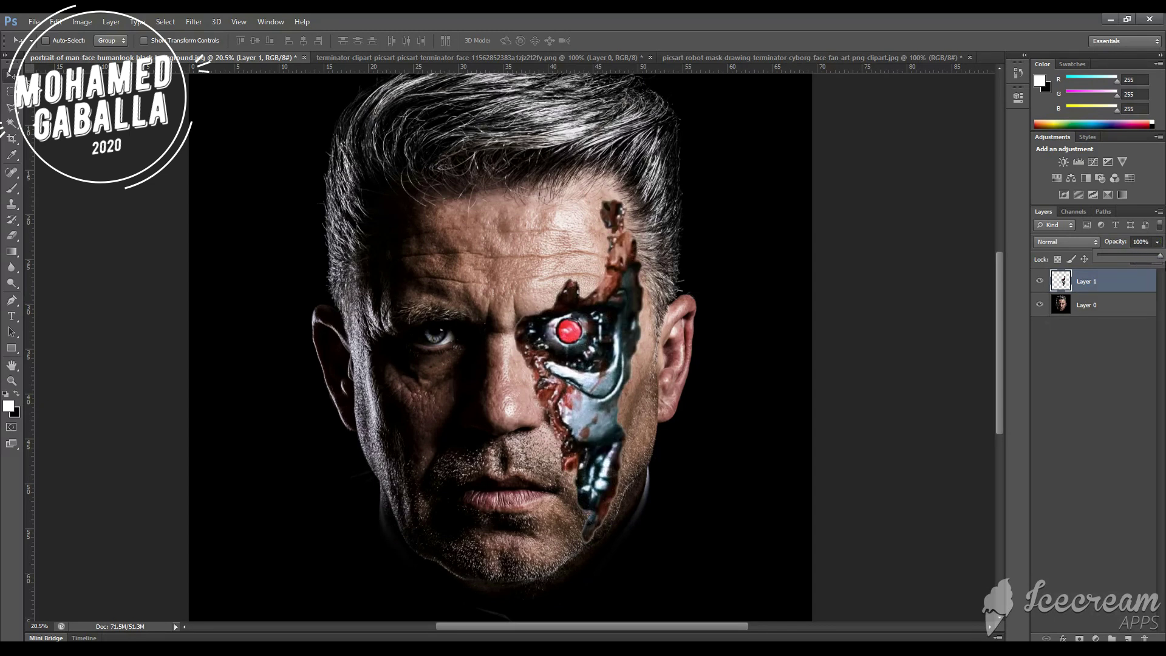
{"action": "left_click", "coordinate": [1096, 302]}
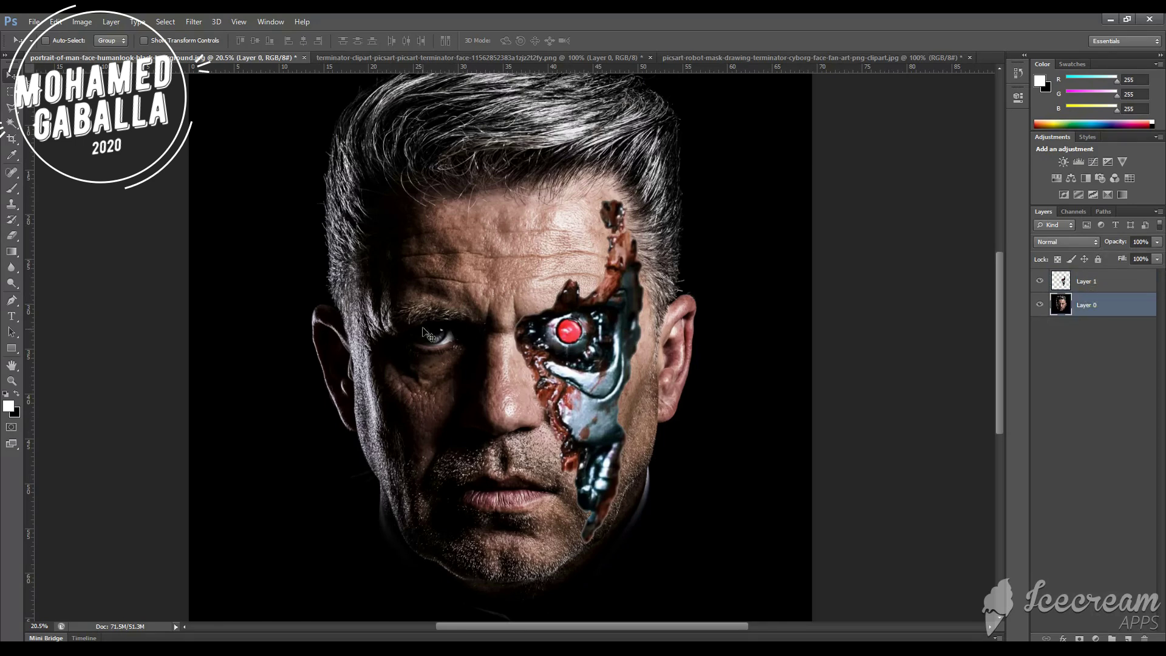
{"action": "scroll", "coordinate": [438, 339], "scroll_direction": "up", "scroll_amount": 1}
Zoom into the uncovered eye and outline its iris with the Polygonal Lasso
{"action": "scroll", "coordinate": [438, 339], "scroll_direction": "up", "scroll_amount": 1}
{"action": "scroll", "coordinate": [437, 339], "scroll_direction": "up", "scroll_amount": 2}
{"action": "scroll", "coordinate": [437, 339], "scroll_direction": "up", "scroll_amount": 2}
{"action": "scroll", "coordinate": [437, 339], "scroll_direction": "up", "scroll_amount": 1}
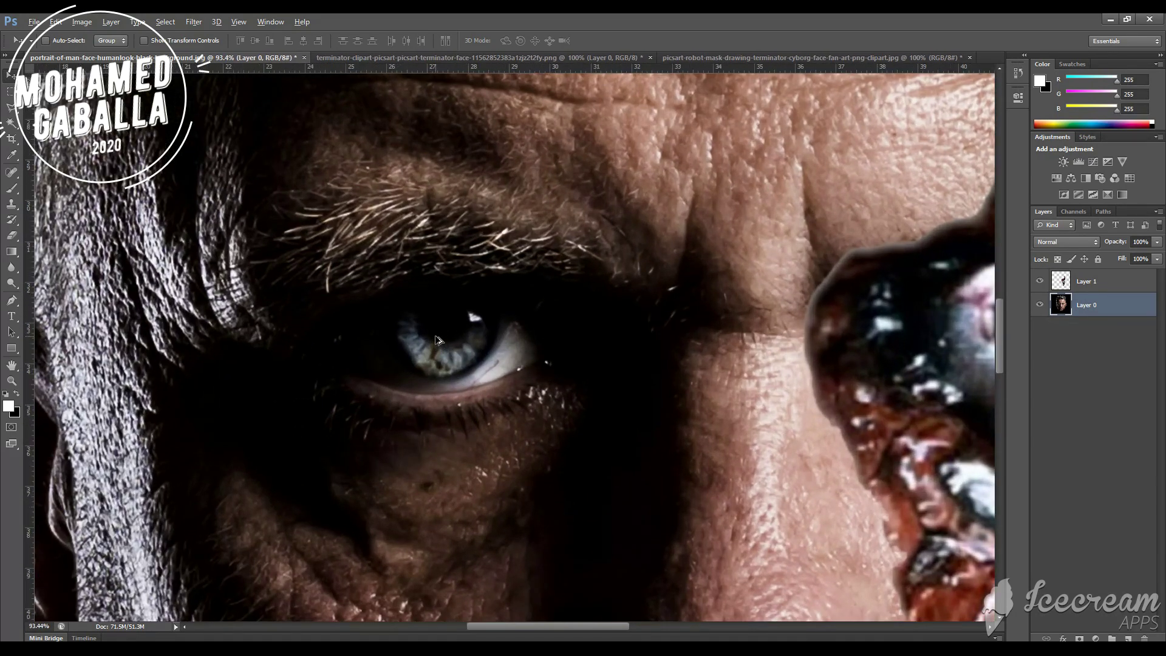
{"action": "left_click", "coordinate": [12, 107]}
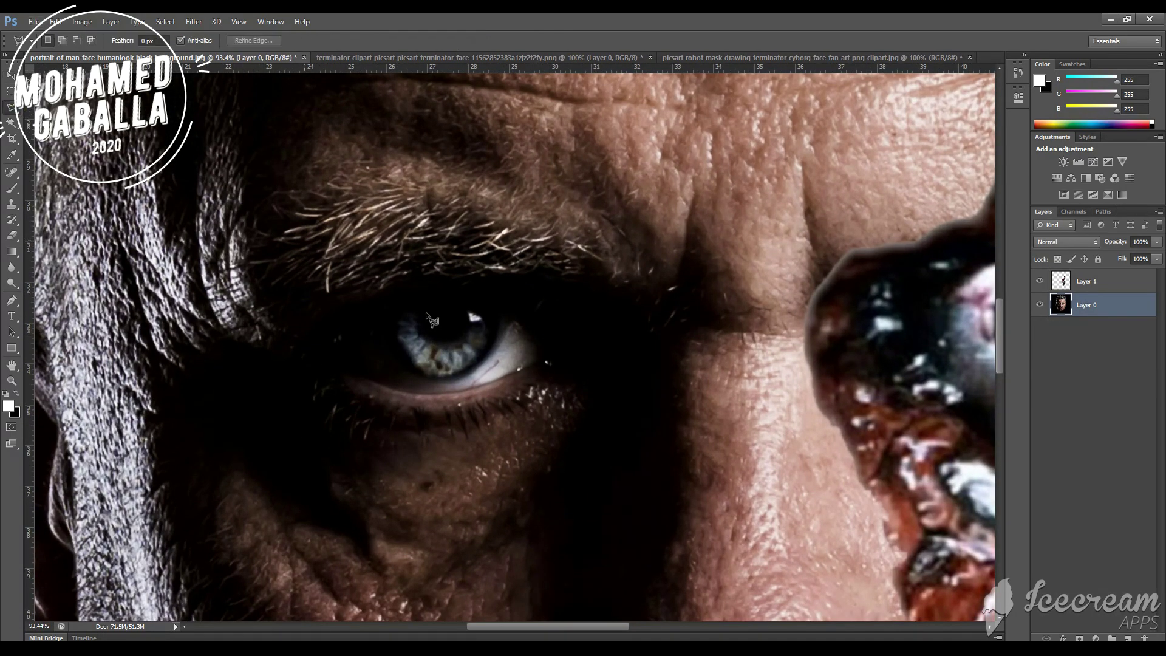
{"action": "left_click", "coordinate": [396, 323]}
{"action": "left_click", "coordinate": [419, 369]}
{"action": "left_click", "coordinate": [453, 375]}
{"action": "left_click", "coordinate": [475, 359]}
{"action": "left_click", "coordinate": [476, 315]}
{"action": "left_click", "coordinate": [400, 322]}
{"action": "left_click", "coordinate": [82, 22]}
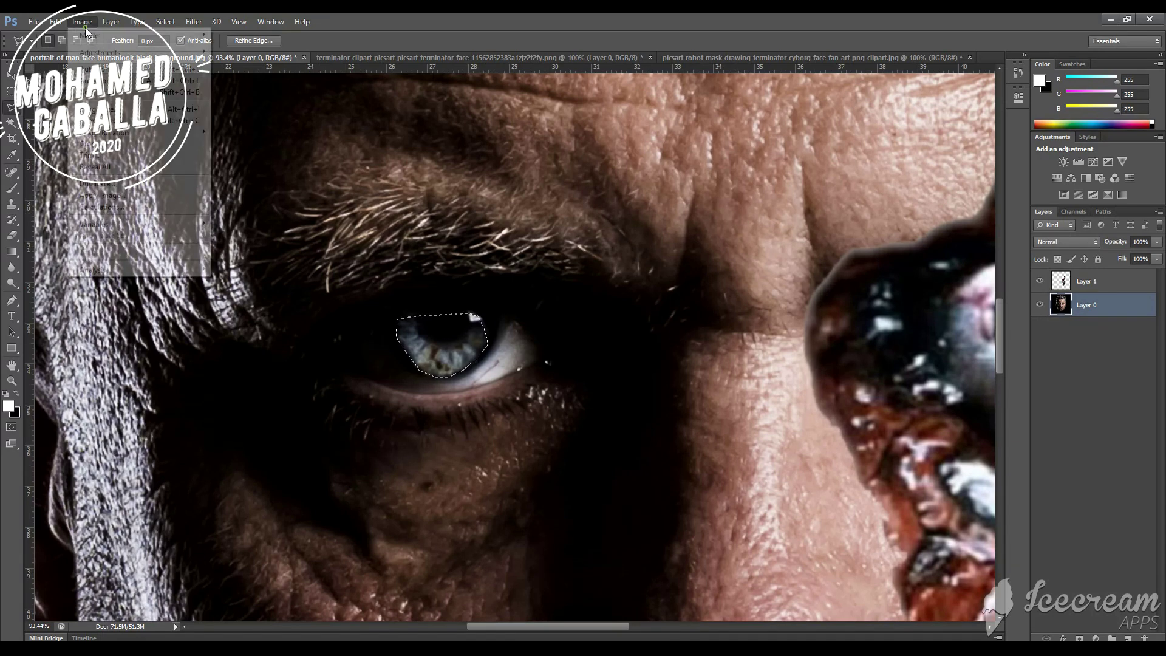
{"action": "mouse_move", "coordinate": [100, 53]}
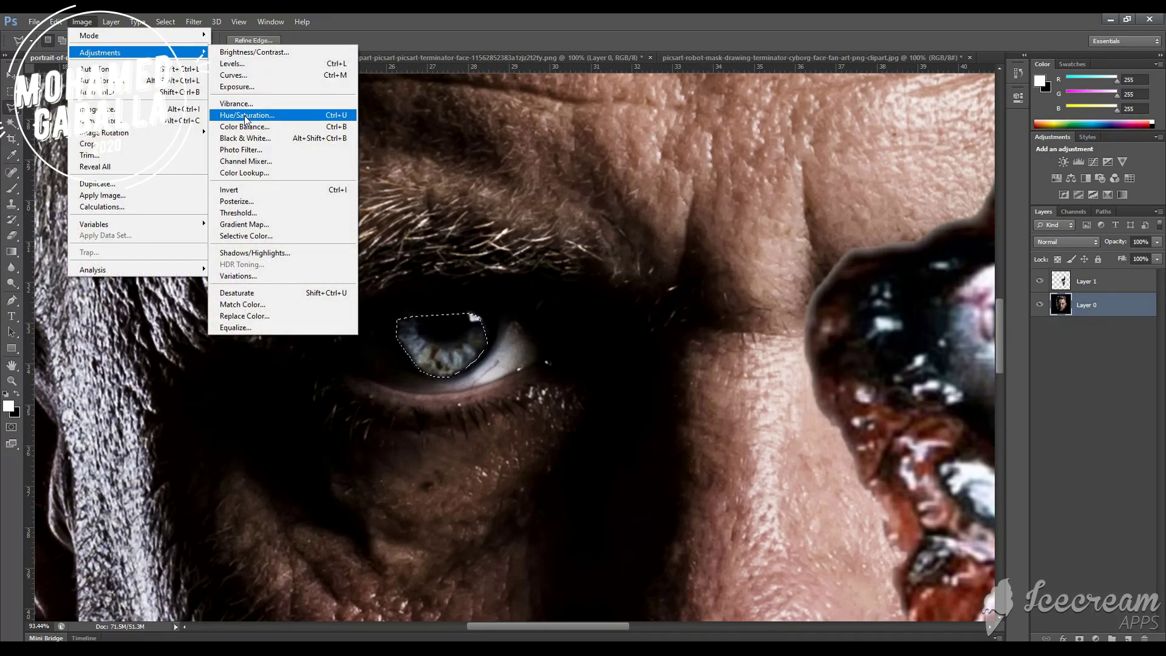
Colorize the selected iris red with Hue/Saturation at Hue 360, Saturation 100
{"action": "left_click", "coordinate": [246, 115]}
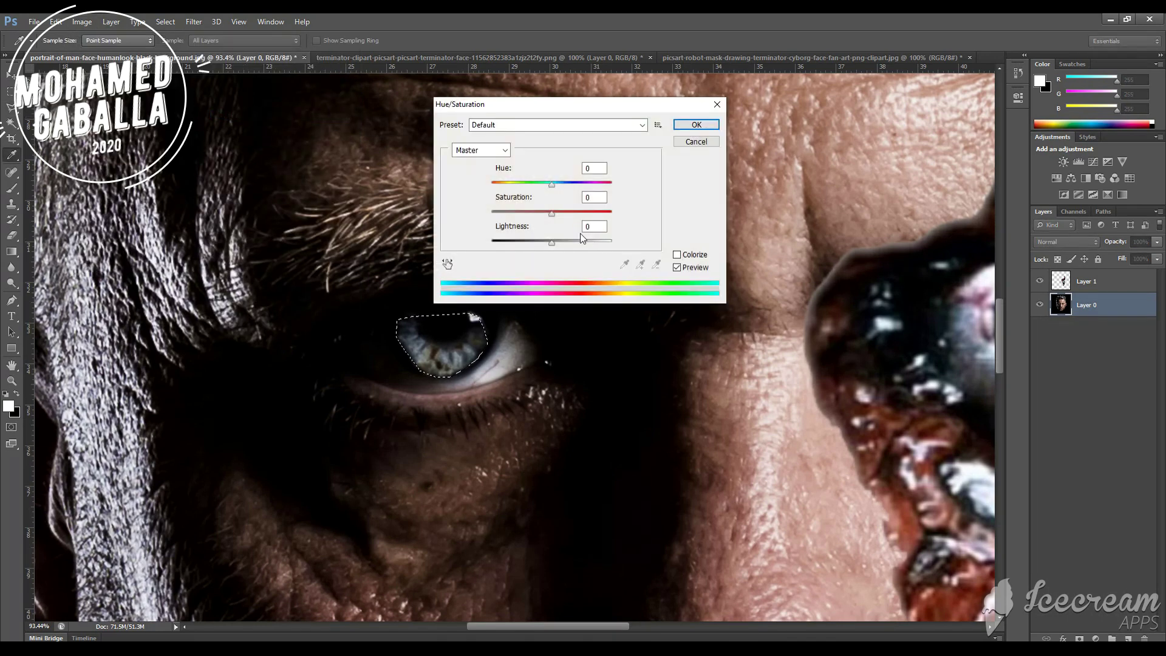
{"action": "left_click", "coordinate": [677, 256]}
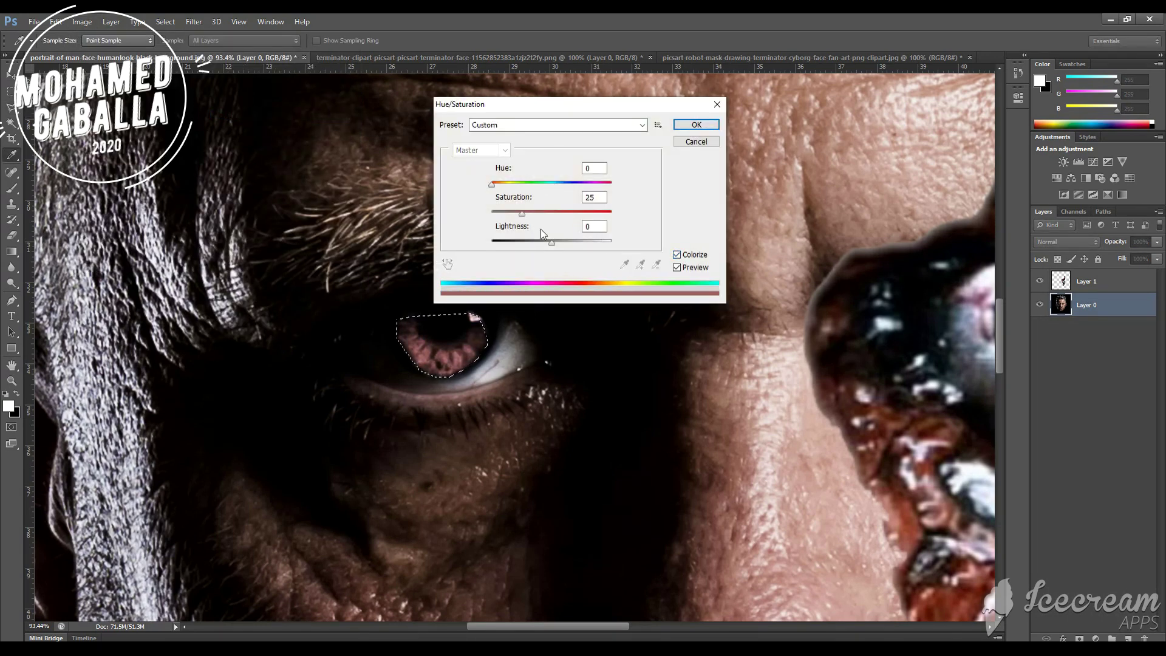
{"action": "left_click_drag", "start_coordinate": [523, 213], "coordinate": [607, 212]}
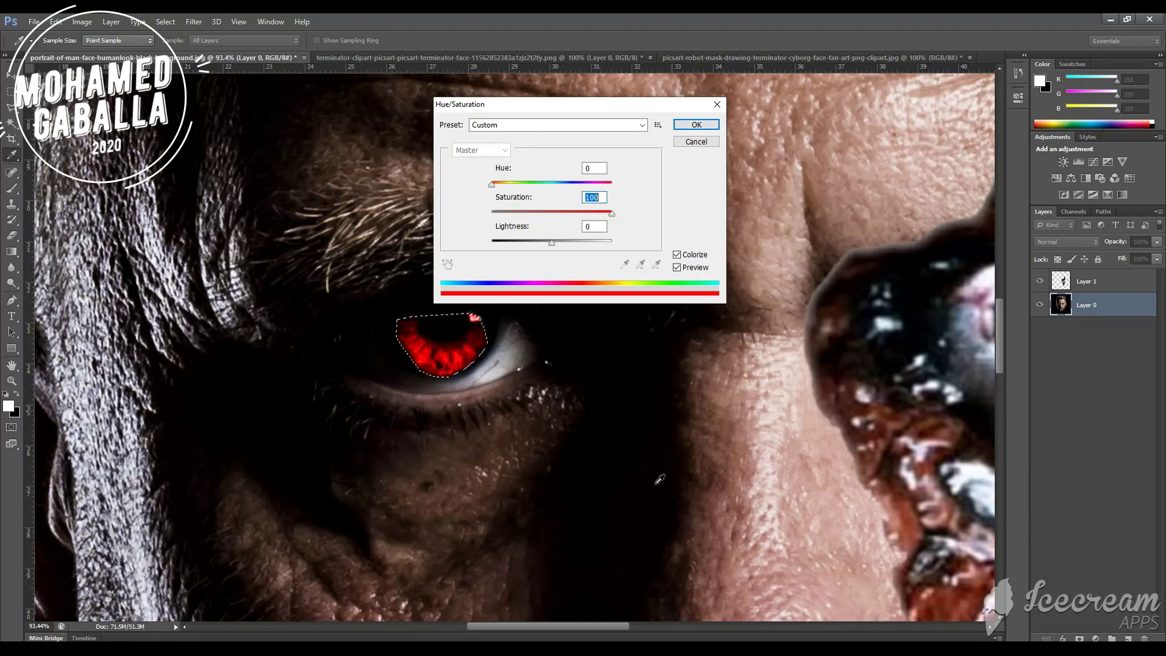
{"action": "left_click_drag", "start_coordinate": [565, 626], "coordinate": [593, 626]}
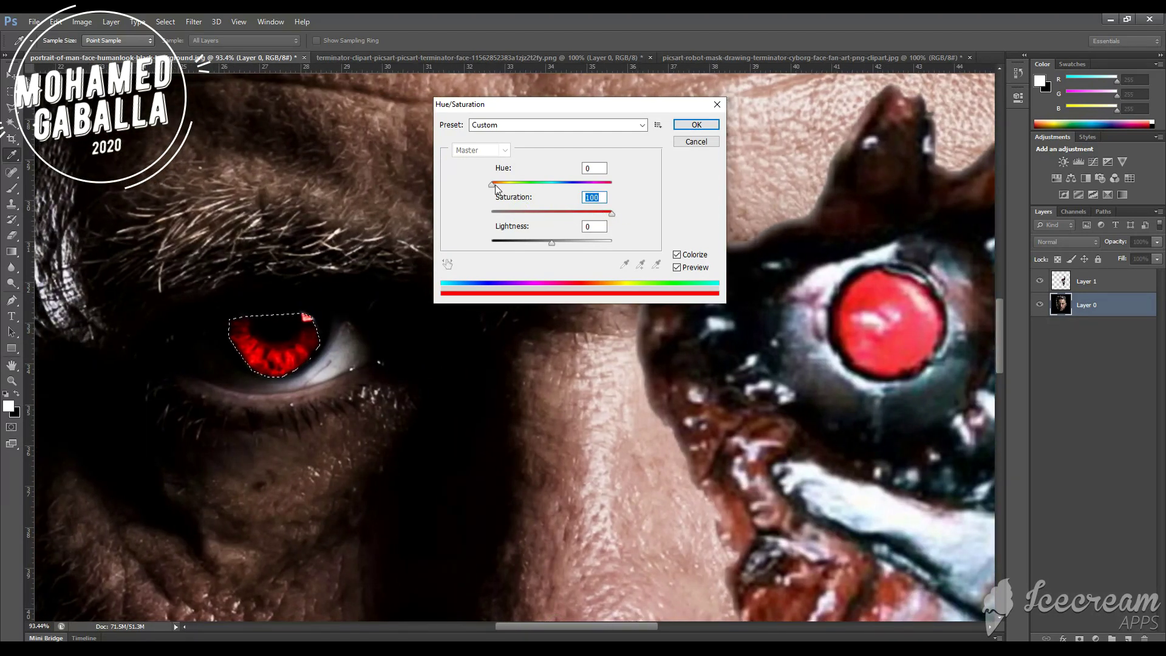
{"action": "left_click_drag", "start_coordinate": [495, 185], "coordinate": [573, 185]}
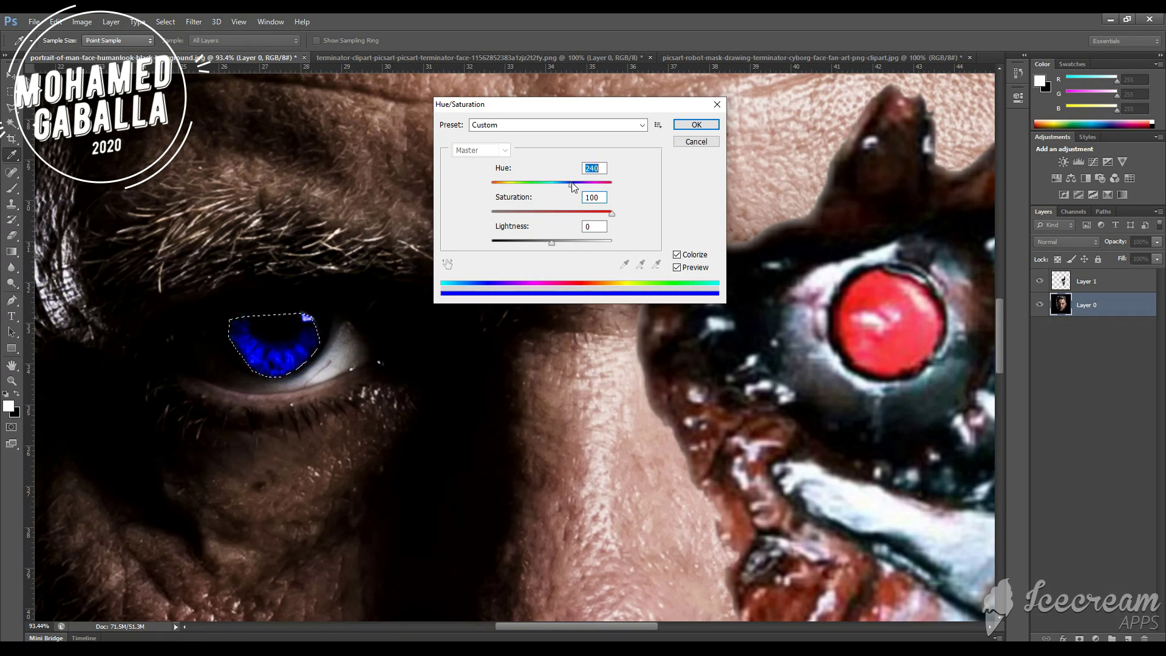
{"action": "mouse_move", "coordinate": [574, 185]}
{"action": "left_mouse_down"}
{"action": "mouse_move", "coordinate": [631, 183]}
{"action": "mouse_move", "coordinate": [564, 185]}
{"action": "left_mouse_up"}
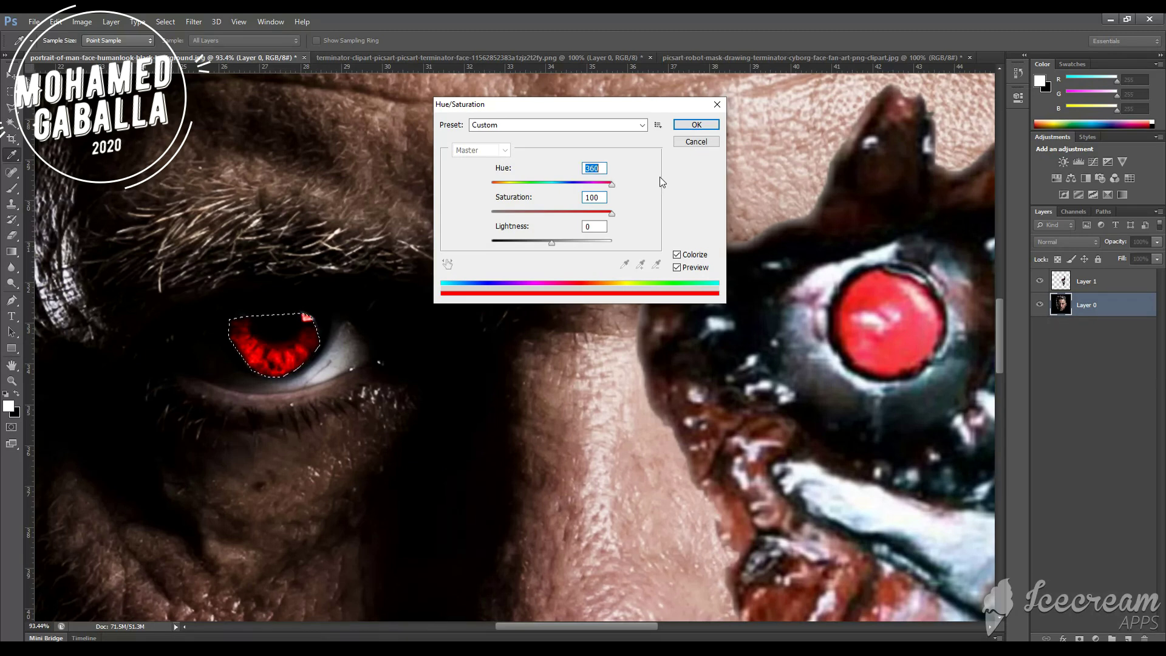
{"action": "left_click", "coordinate": [686, 124]}
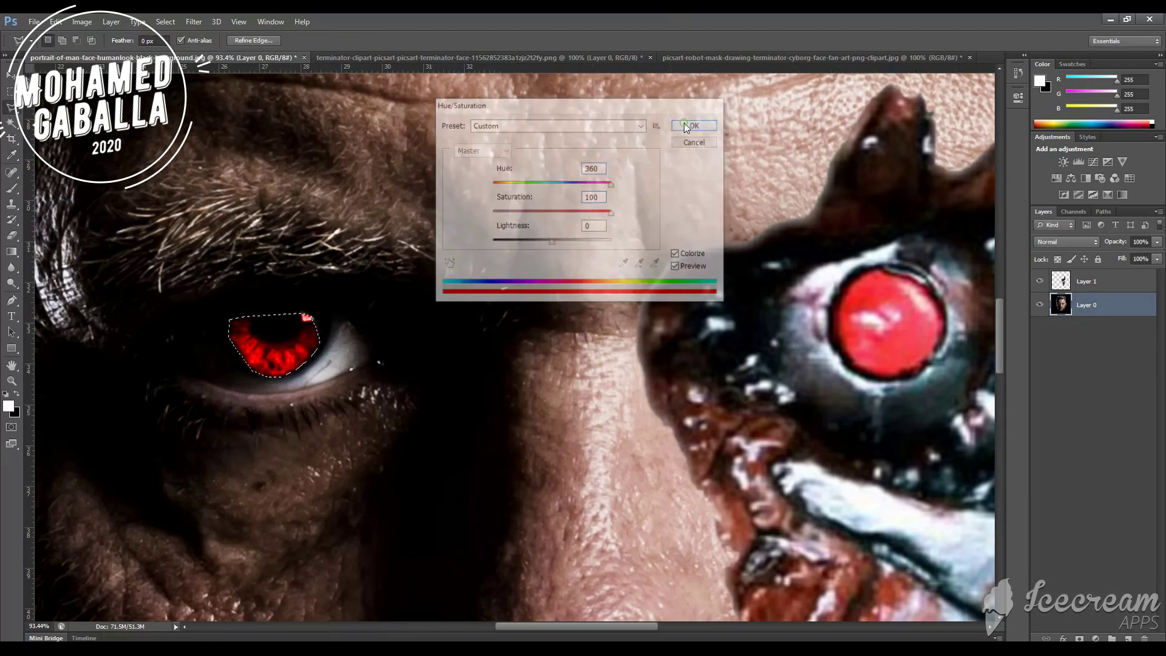
{"action": "key", "text": "ctrl+d"}
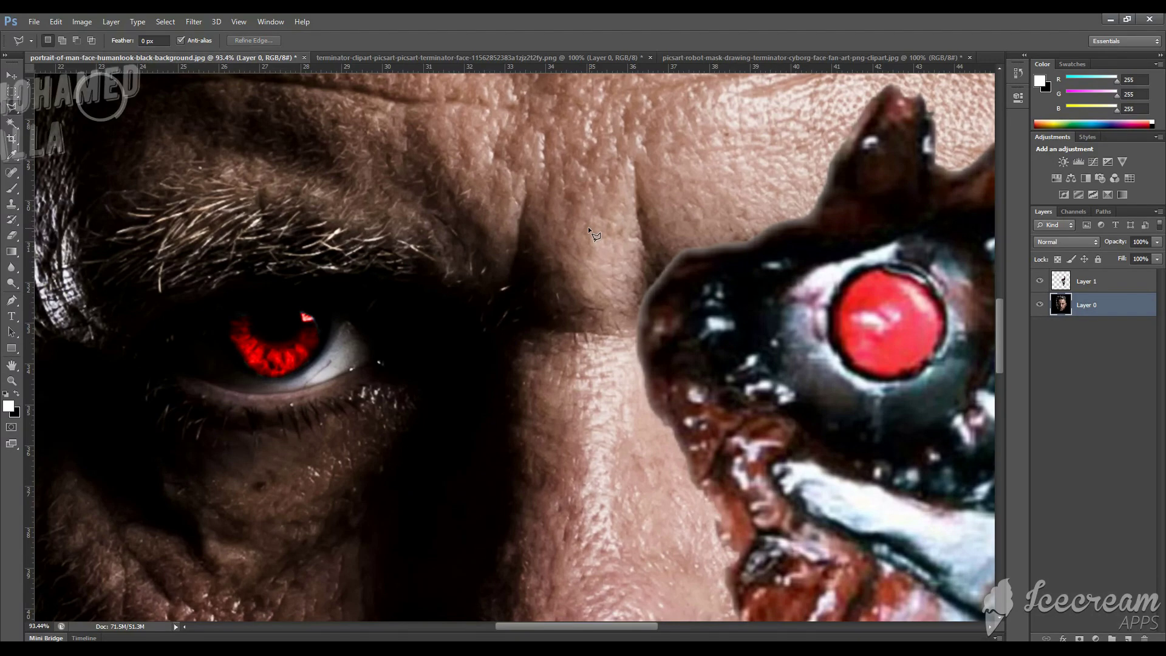
Zoom out until the whole portrait with both red eyes is visible
{"action": "scroll", "coordinate": [383, 255], "scroll_direction": "down", "scroll_amount": 1, "text": "alt"}
{"action": "scroll", "coordinate": [383, 255], "scroll_direction": "down", "scroll_amount": 3, "text": "alt"}
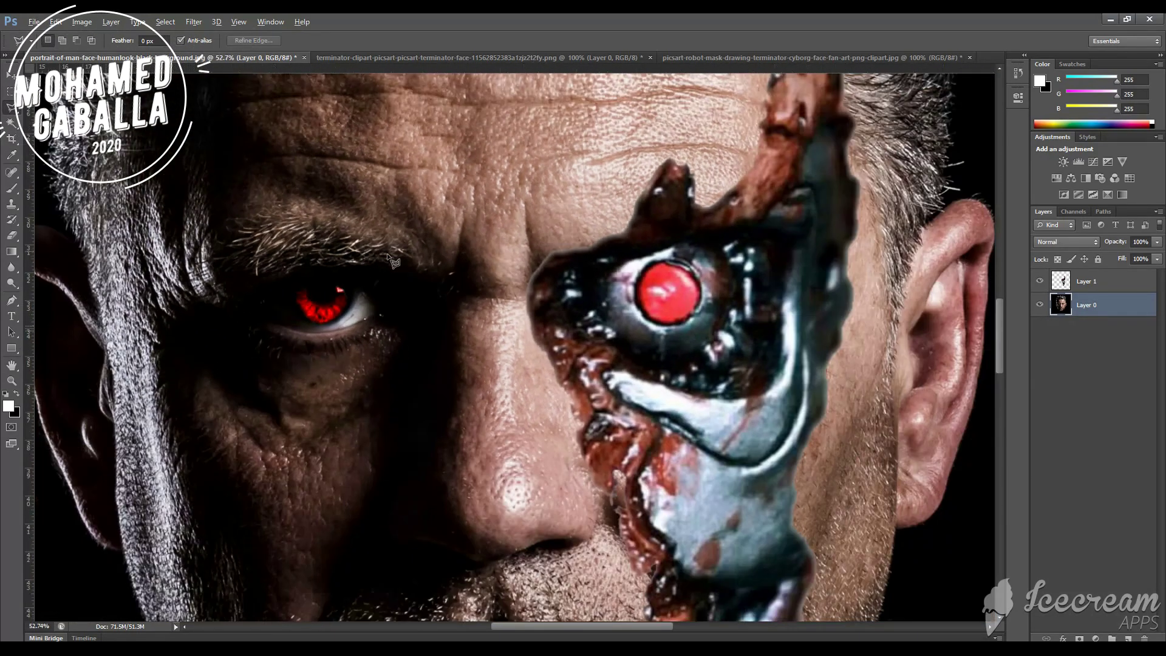
{"action": "scroll", "coordinate": [389, 258], "scroll_direction": "down", "scroll_amount": 1, "text": "alt"}
{"action": "scroll", "coordinate": [395, 261], "scroll_direction": "down", "scroll_amount": 1, "text": "alt"}
{"action": "scroll", "coordinate": [404, 264], "scroll_direction": "down", "scroll_amount": 1, "text": "alt"}
{"action": "scroll", "coordinate": [413, 265], "scroll_direction": "down", "scroll_amount": 2, "text": "alt"}
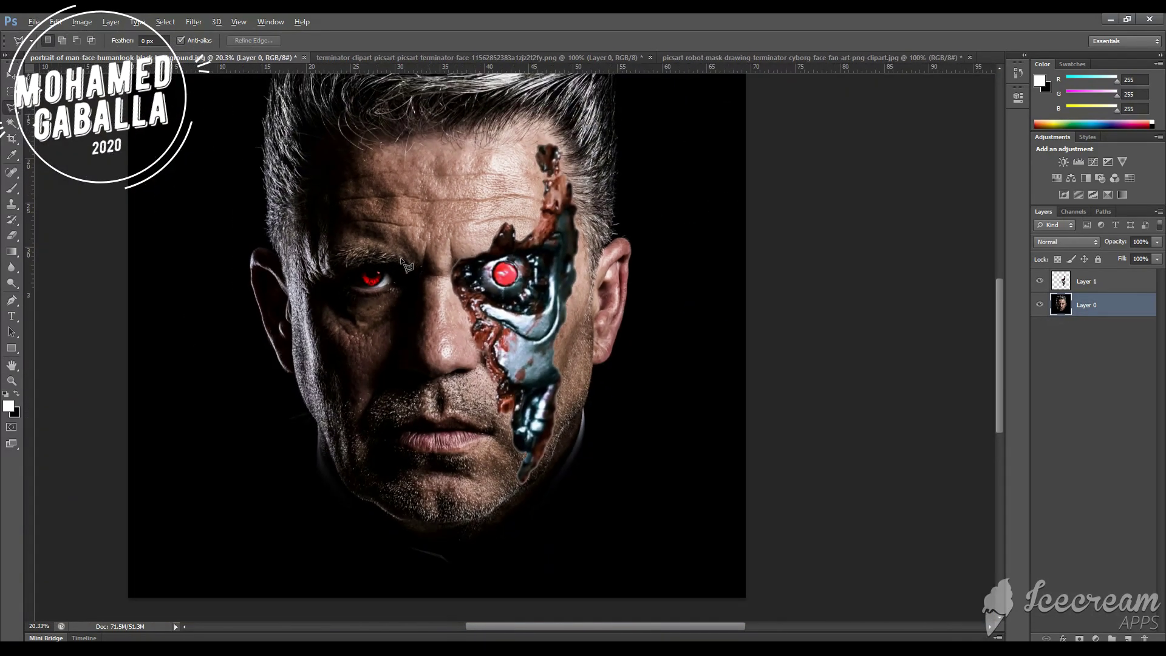
{"action": "scroll", "coordinate": [462, 263], "scroll_direction": "down", "scroll_amount": 2, "text": "alt"}
{"action": "scroll", "coordinate": [502, 261], "scroll_direction": "down", "scroll_amount": 1, "text": "alt"}
{"action": "scroll", "coordinate": [616, 270], "scroll_direction": "up", "scroll_amount": 1, "text": "alt"}
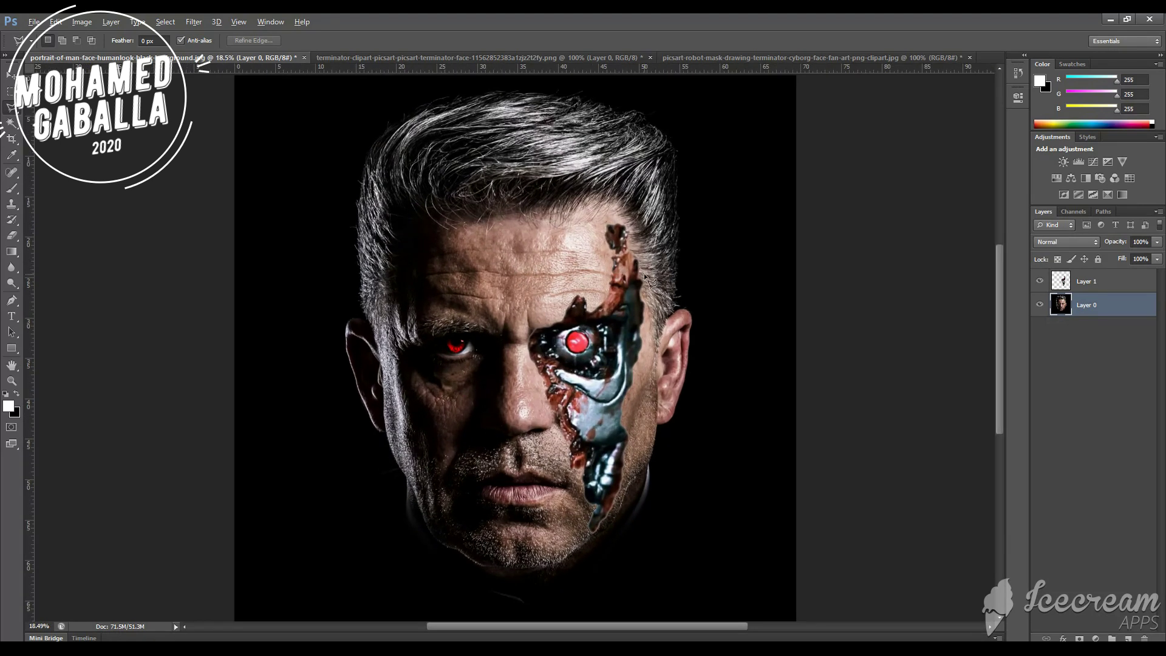
{"action": "scroll", "coordinate": [645, 276], "scroll_direction": "down", "scroll_amount": 1}
{"action": "scroll", "coordinate": [645, 277], "scroll_direction": "down", "scroll_amount": 1}
{"action": "scroll", "coordinate": [645, 277], "scroll_direction": "up", "scroll_amount": 1, "text": "alt"}
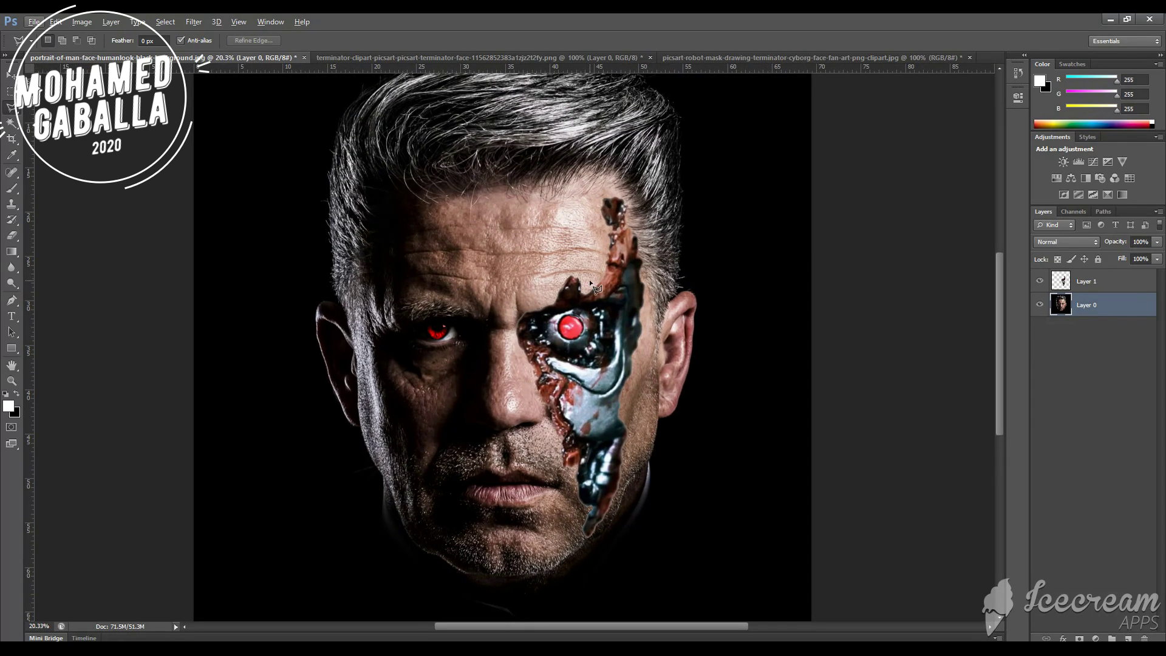
{"action": "scroll", "coordinate": [588, 281], "scroll_direction": "down", "scroll_amount": 1, "text": "alt"}
{"action": "scroll", "coordinate": [542, 290], "scroll_direction": "up", "scroll_amount": 1}
{"action": "scroll", "coordinate": [542, 291], "scroll_direction": "up", "scroll_amount": 1}
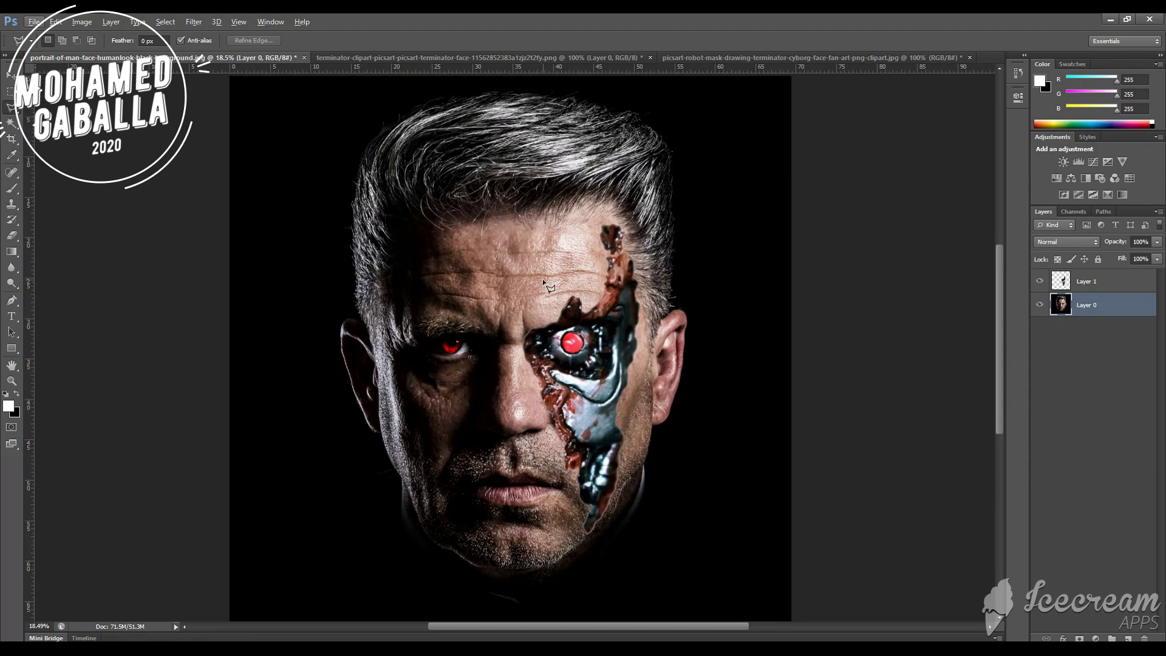
Start a Save As named 1 with JPEG as the format
{"action": "left_click", "coordinate": [33, 22]}
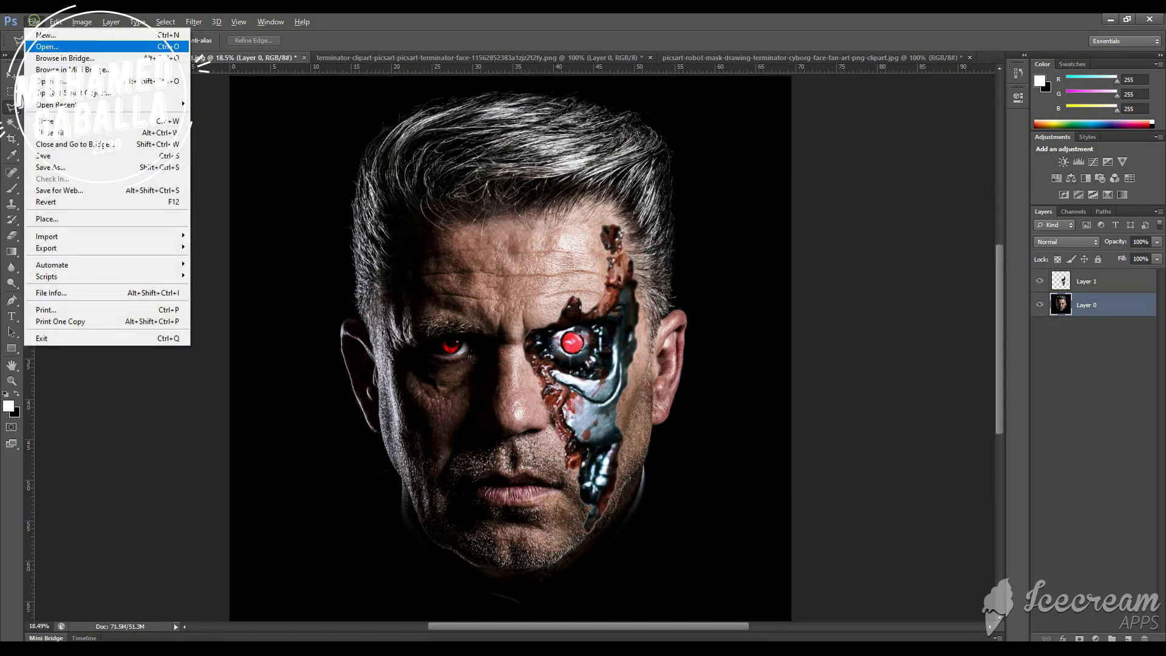
{"action": "left_click", "coordinate": [59, 167]}
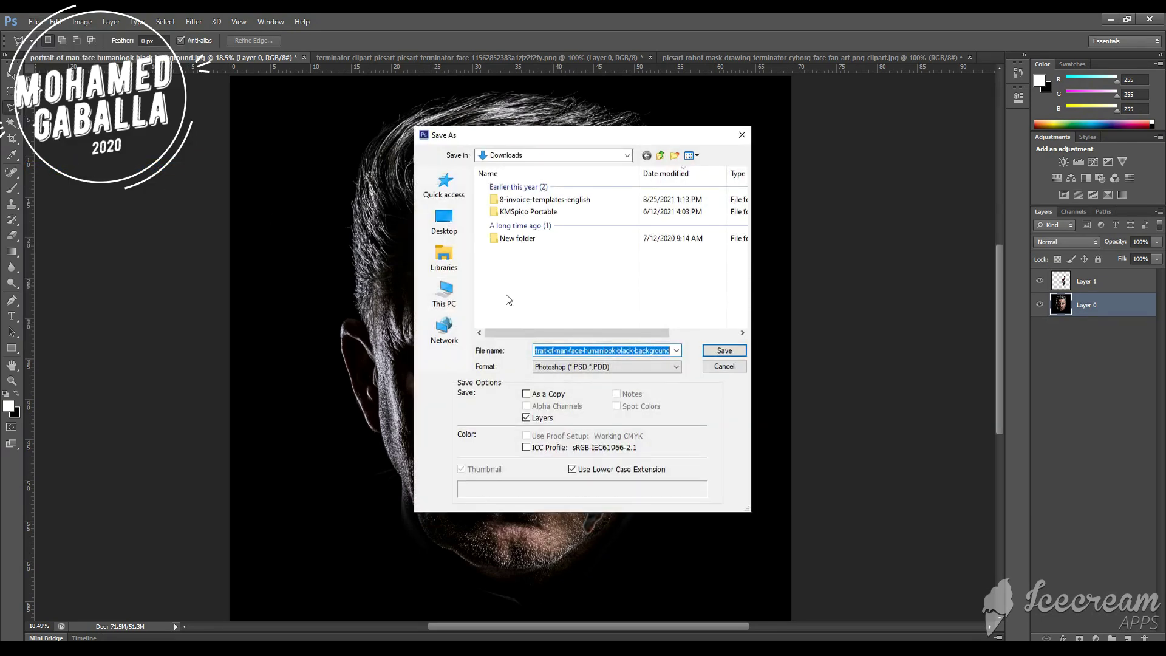
{"action": "type", "text": "1"}
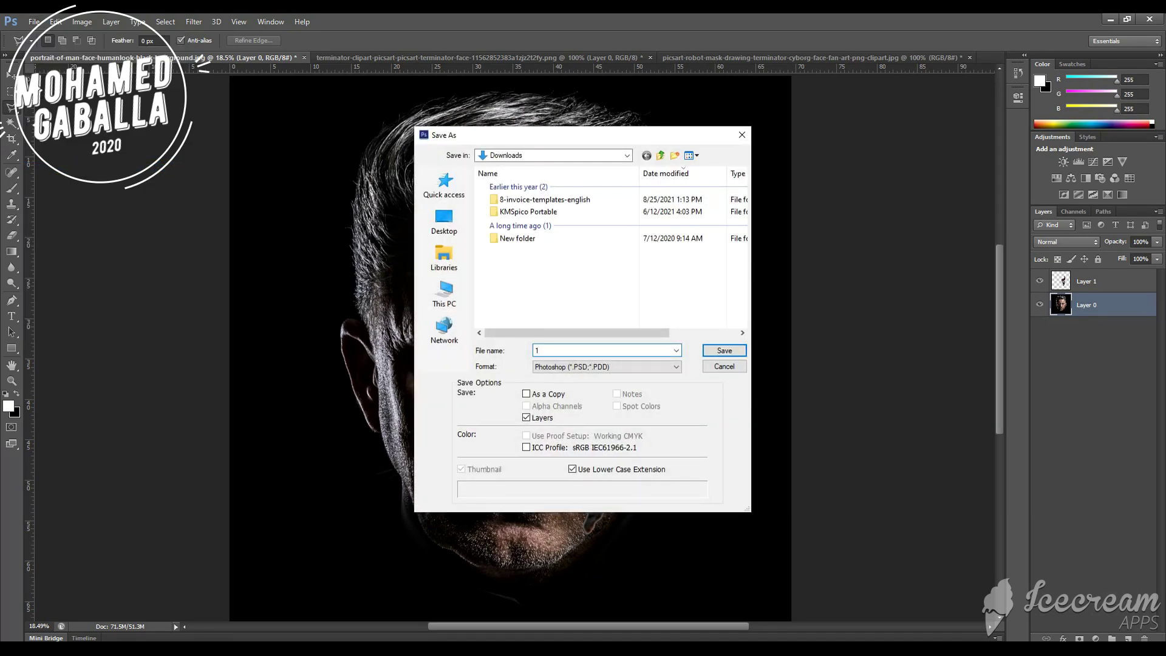
{"action": "left_click", "coordinate": [668, 367]}
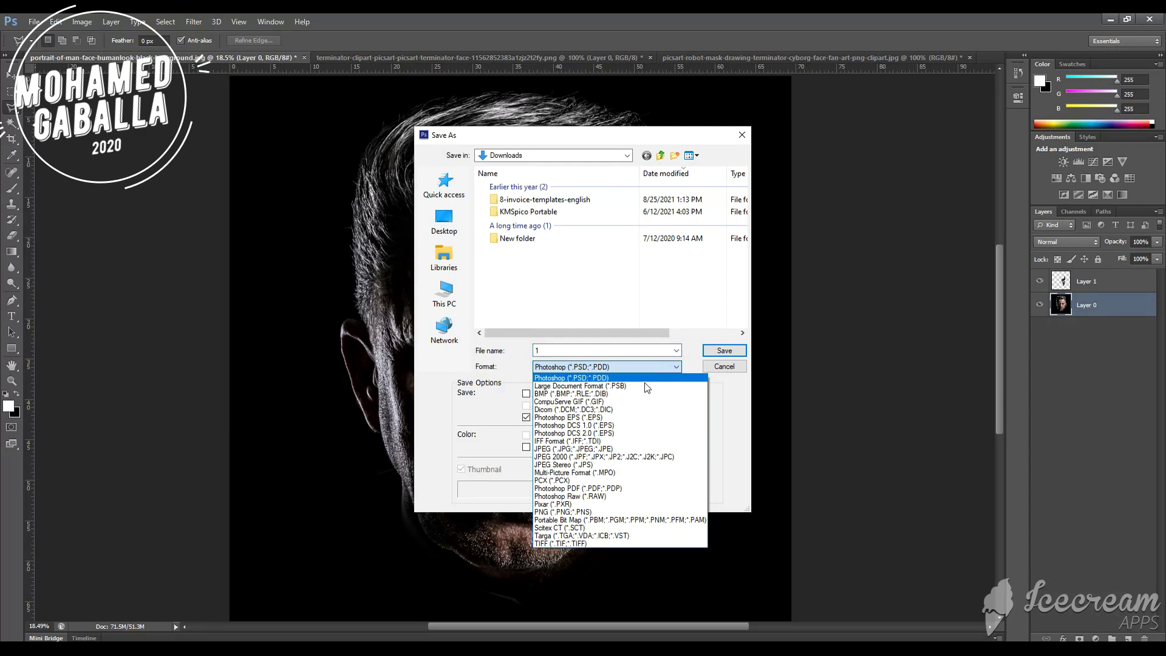
{"action": "left_click", "coordinate": [632, 449]}
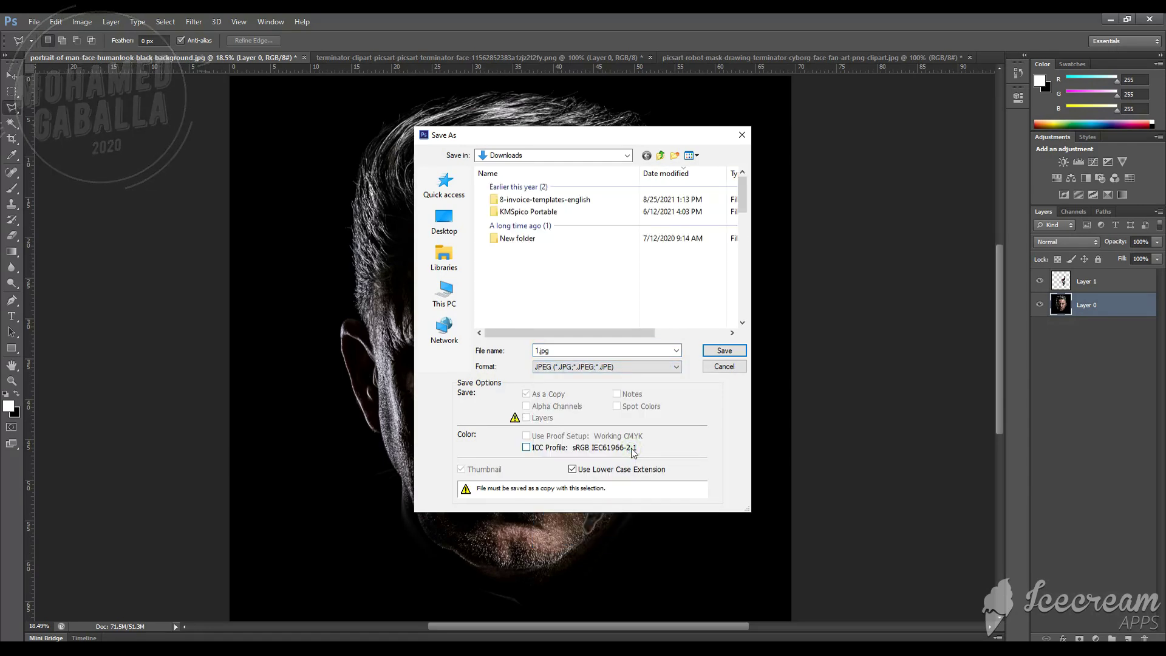
Save 1.jpg to Downloads at JPEG quality 12 (Maximum)
{"action": "scroll", "coordinate": [551, 256], "scroll_direction": "down", "scroll_amount": 5}
{"action": "scroll", "coordinate": [551, 256], "scroll_direction": "down", "scroll_amount": 5}
{"action": "scroll", "coordinate": [552, 256], "scroll_direction": "down", "scroll_amount": 2}
{"action": "scroll", "coordinate": [551, 256], "scroll_direction": "up", "scroll_amount": 10}
{"action": "scroll", "coordinate": [552, 256], "scroll_direction": "down", "scroll_amount": 10}
{"action": "left_click", "coordinate": [725, 351]}
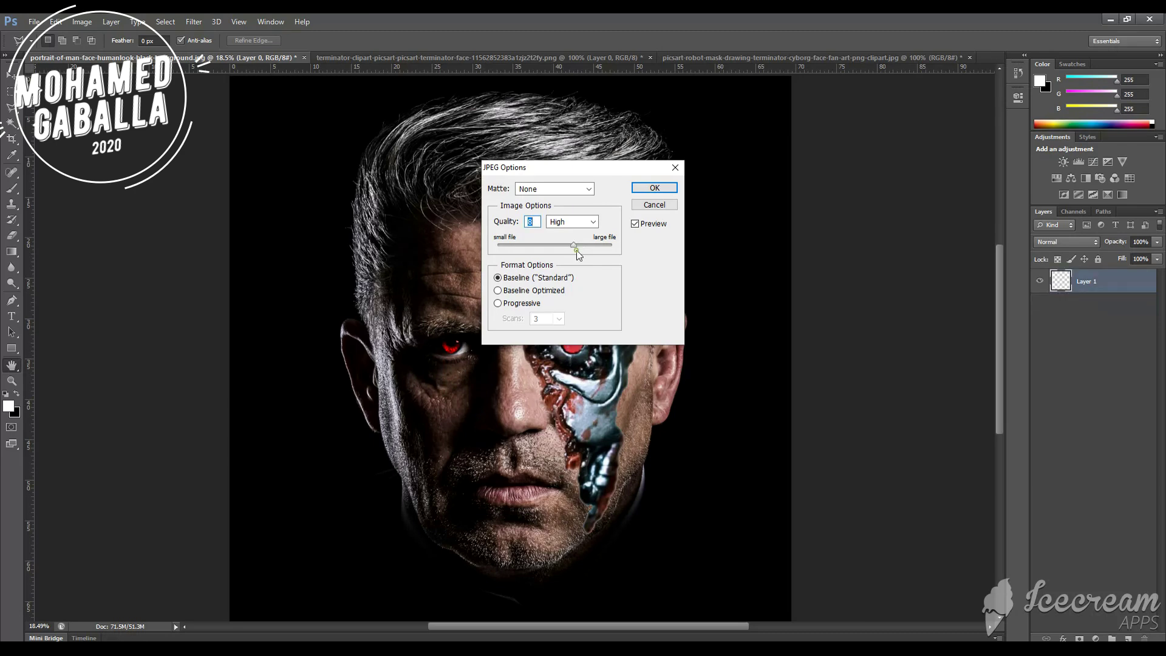
{"action": "left_click_drag", "start_coordinate": [575, 246], "coordinate": [618, 247]}
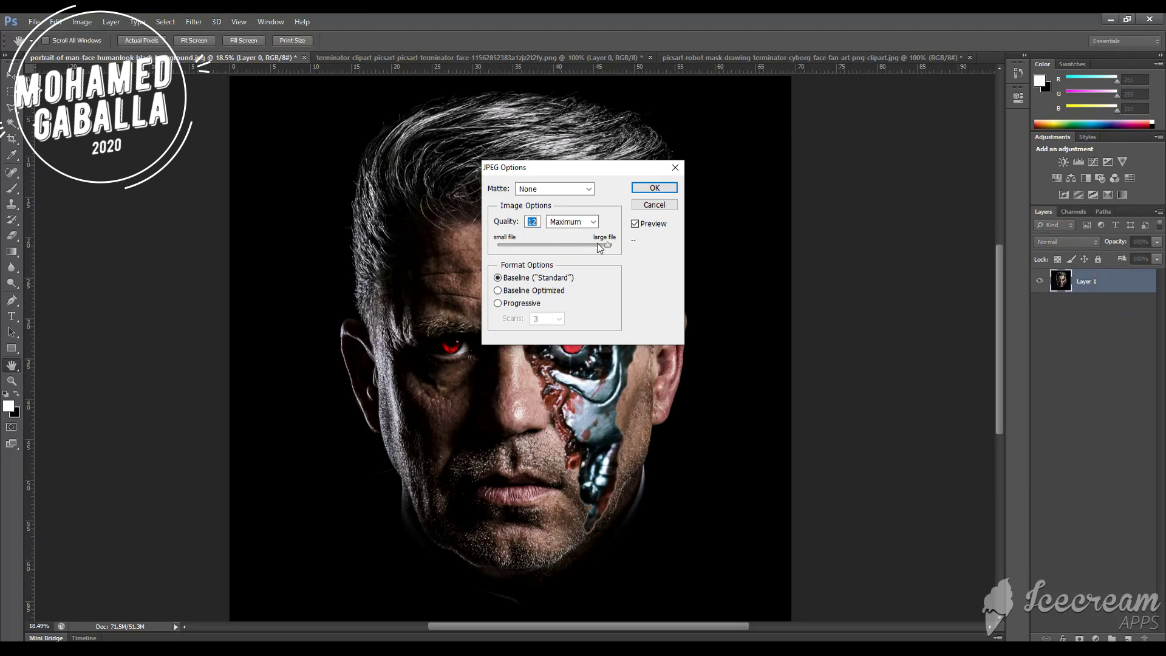
{"action": "left_click", "coordinate": [644, 190]}
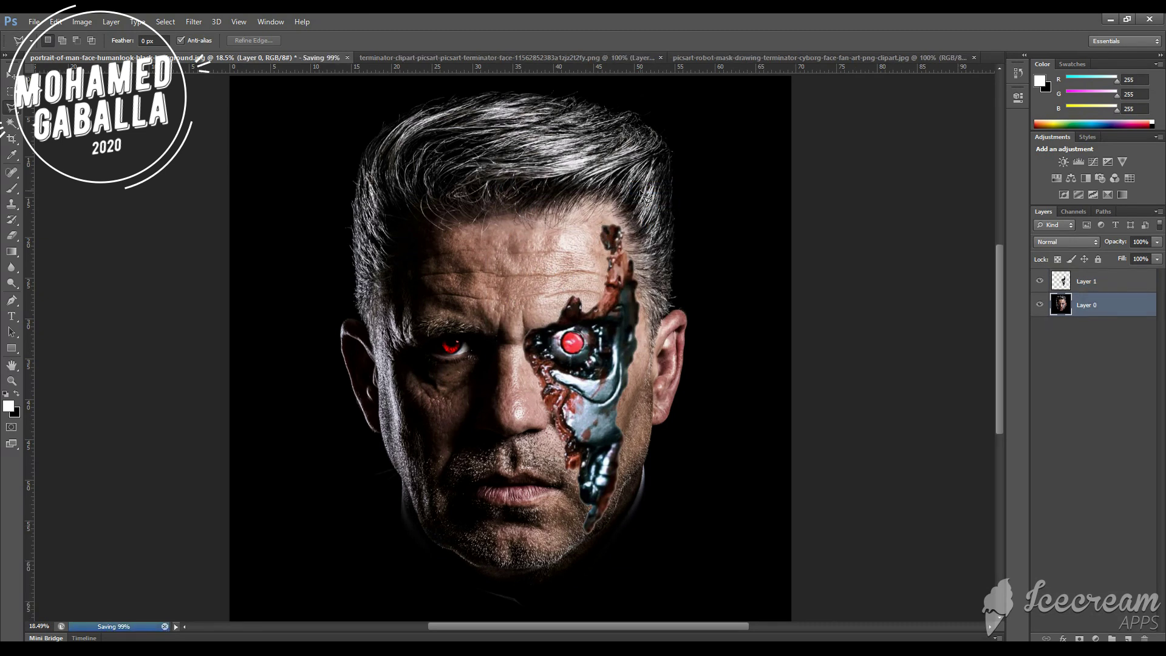
{"action": "left_click", "coordinate": [1093, 369]}
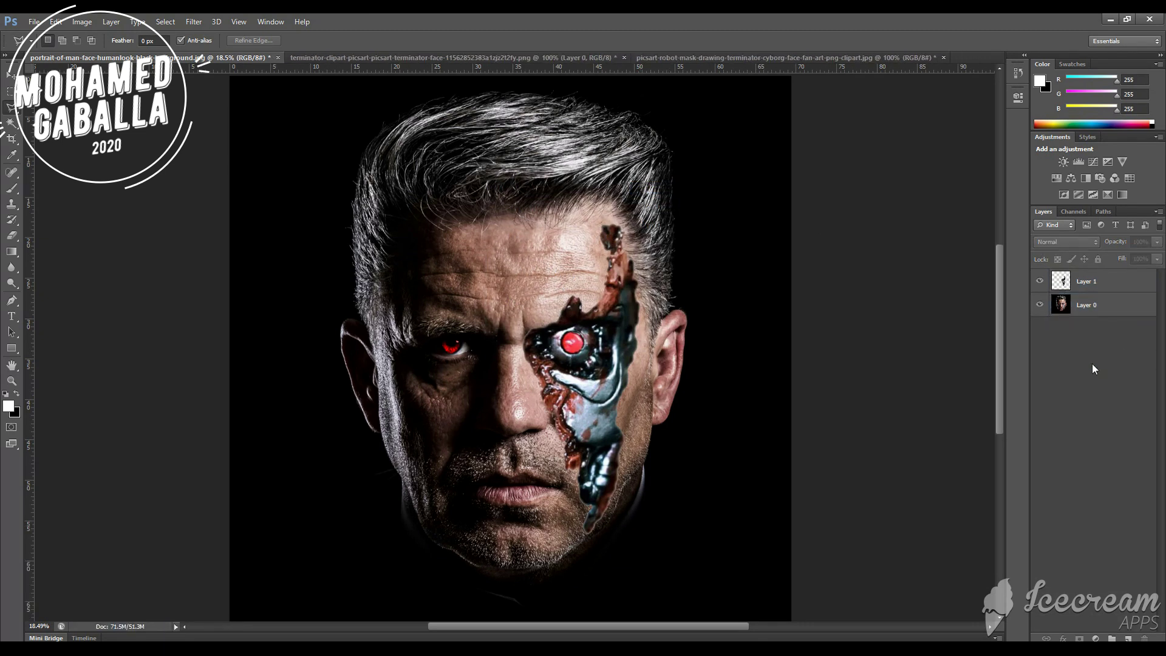
Hide the Terminator overlay layer after comparing, and bring up the robot mask image
{"action": "left_click", "coordinate": [1039, 281]}
{"action": "left_click", "coordinate": [1038, 283]}
{"action": "left_click", "coordinate": [1038, 283]}
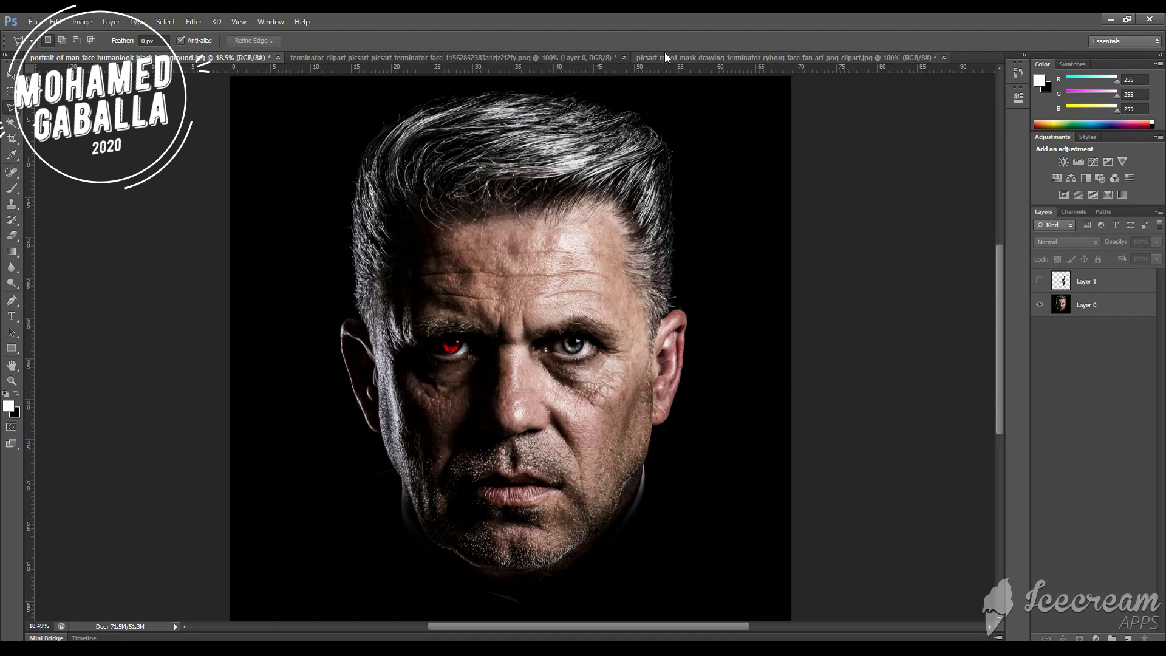
{"action": "left_click", "coordinate": [686, 57]}
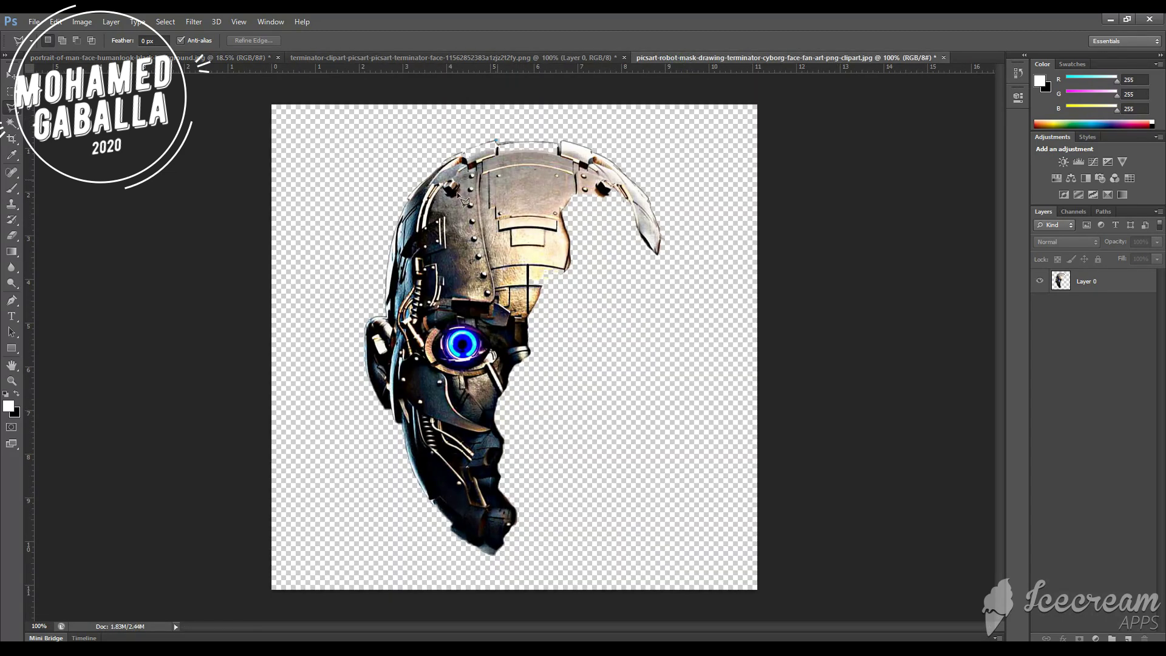
Move the robot head into the portrait as Layer 2 on the man's forehead
{"action": "left_click", "coordinate": [1065, 282]}
{"action": "key", "text": "v"}
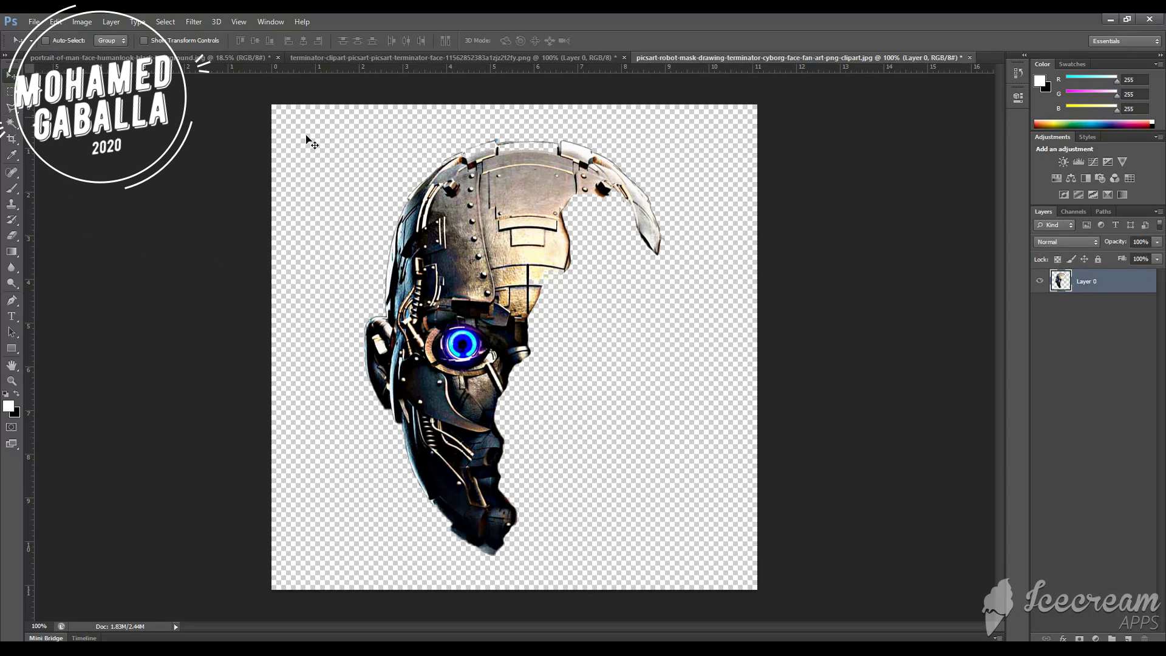
{"action": "mouse_move", "coordinate": [510, 238]}
{"action": "left_mouse_down"}
{"action": "mouse_move", "coordinate": [259, 124]}
{"action": "mouse_move", "coordinate": [224, 61]}
{"action": "mouse_move", "coordinate": [550, 263]}
{"action": "mouse_move", "coordinate": [493, 260]}
{"action": "left_mouse_up"}
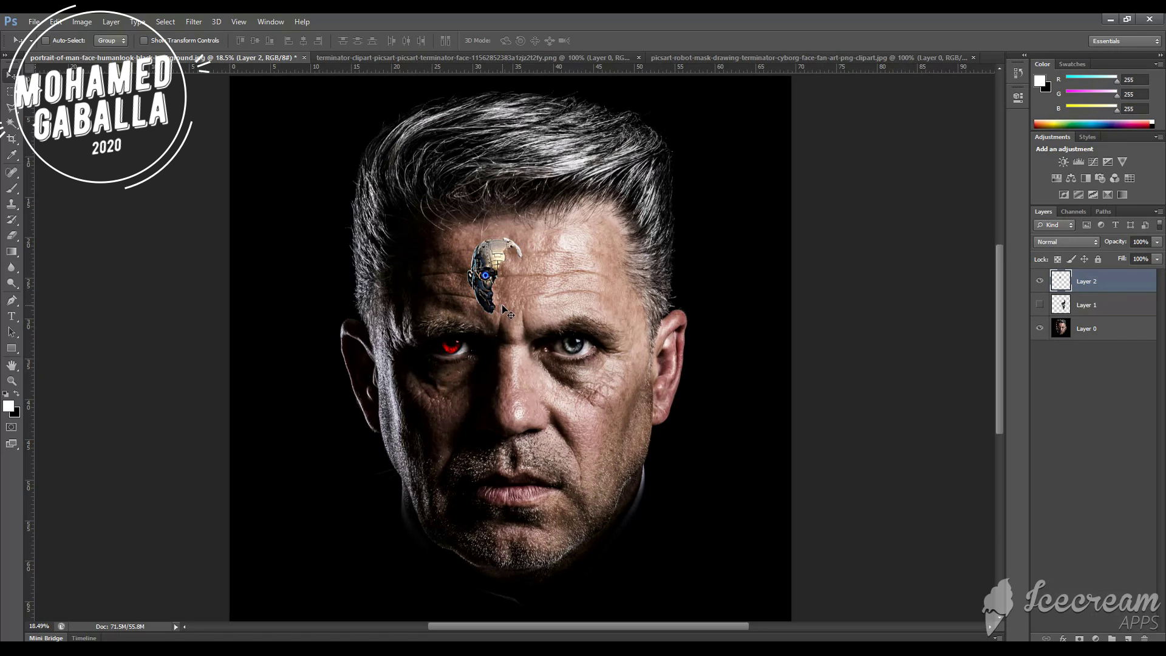
Free-transform the robot head to about 509% over the left half of the face
{"action": "key", "text": "ctrl+t"}
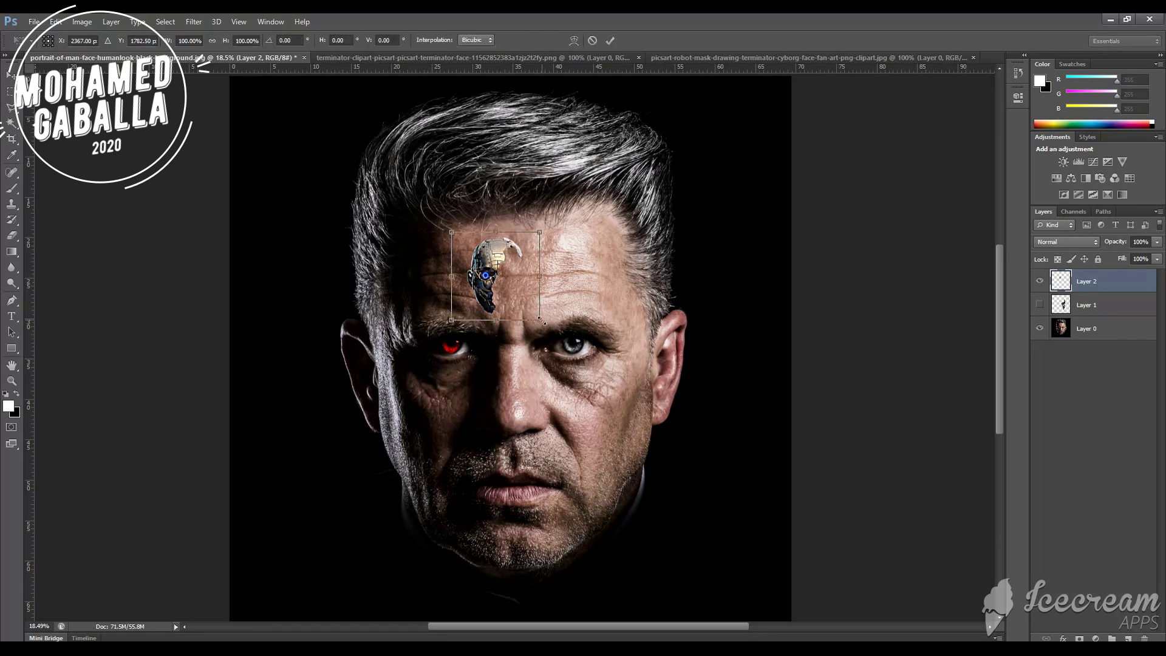
{"action": "left_click_drag", "start_coordinate": [541, 320], "coordinate": [706, 486]}
{"action": "mouse_move", "coordinate": [563, 358]}
{"action": "left_mouse_down"}
{"action": "mouse_move", "coordinate": [494, 300]}
{"action": "mouse_move", "coordinate": [378, 257]}
{"action": "left_mouse_up"}
{"action": "mouse_move", "coordinate": [564, 399]}
{"action": "left_mouse_down"}
{"action": "mouse_move", "coordinate": [625, 448]}
{"action": "mouse_move", "coordinate": [682, 560]}
{"action": "left_mouse_up"}
{"action": "mouse_move", "coordinate": [495, 311]}
{"action": "left_mouse_down"}
{"action": "mouse_move", "coordinate": [437, 325]}
{"action": "mouse_move", "coordinate": [453, 310]}
{"action": "left_mouse_up"}
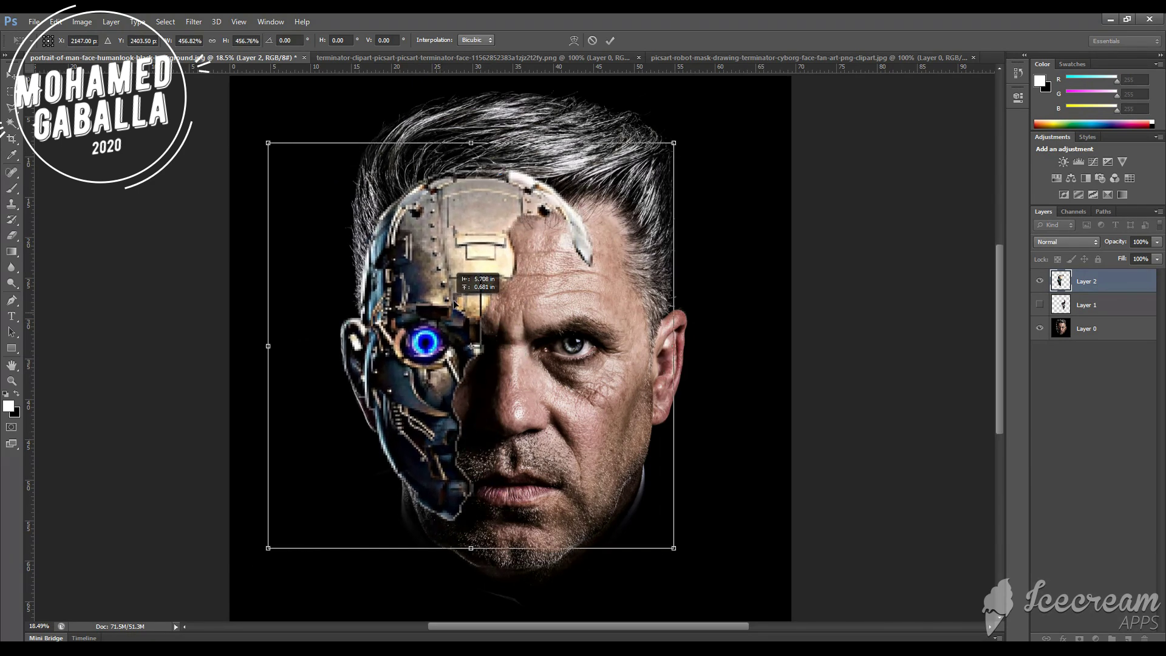
{"action": "left_click_drag", "start_coordinate": [725, 612], "coordinate": [716, 603]}
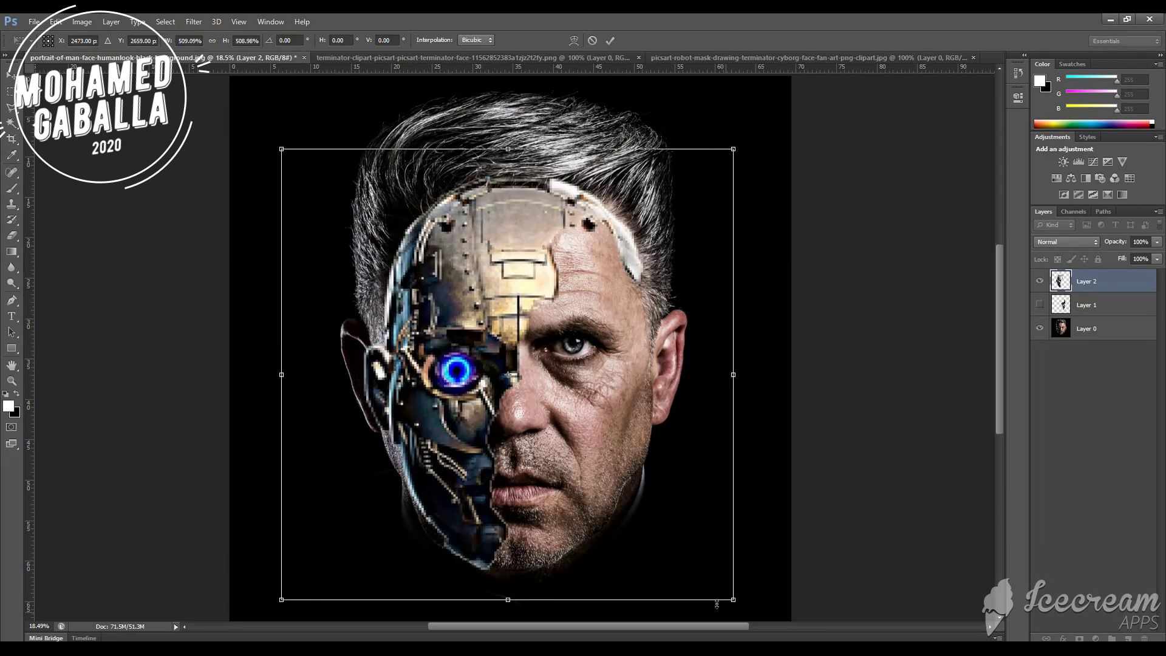
Shift the robot head into place and fade Layer 2 to 31% opacity
{"action": "left_click_drag", "start_coordinate": [521, 256], "coordinate": [537, 233]}
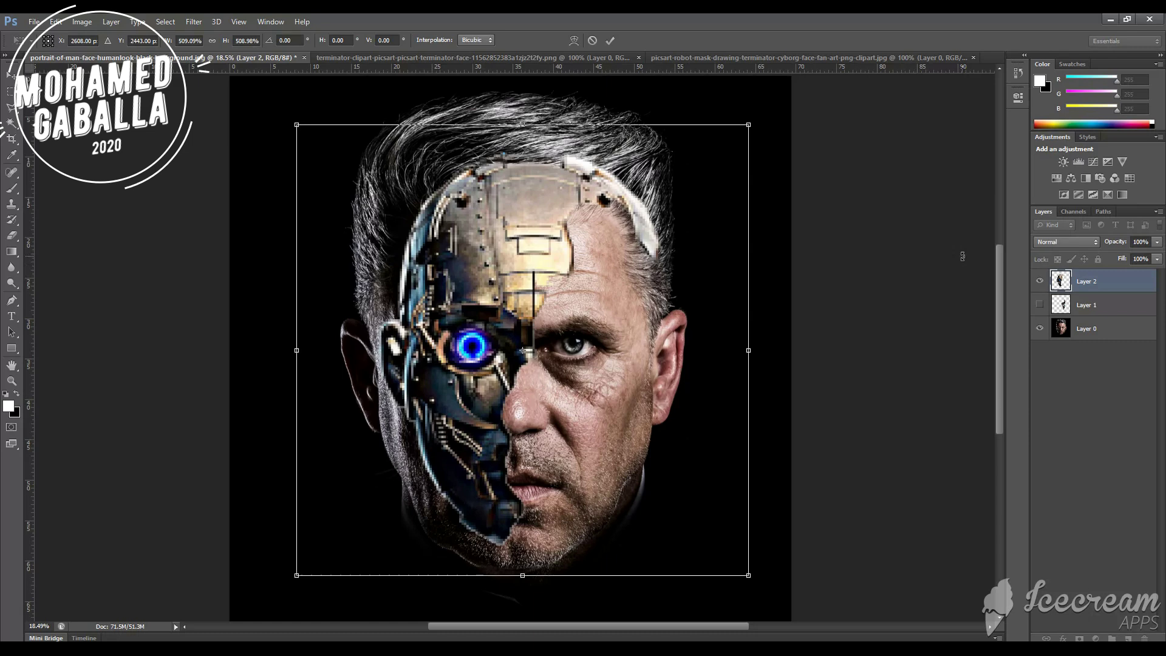
{"action": "left_click", "coordinate": [1156, 243]}
{"action": "left_click_drag", "start_coordinate": [1133, 259], "coordinate": [1115, 260]}
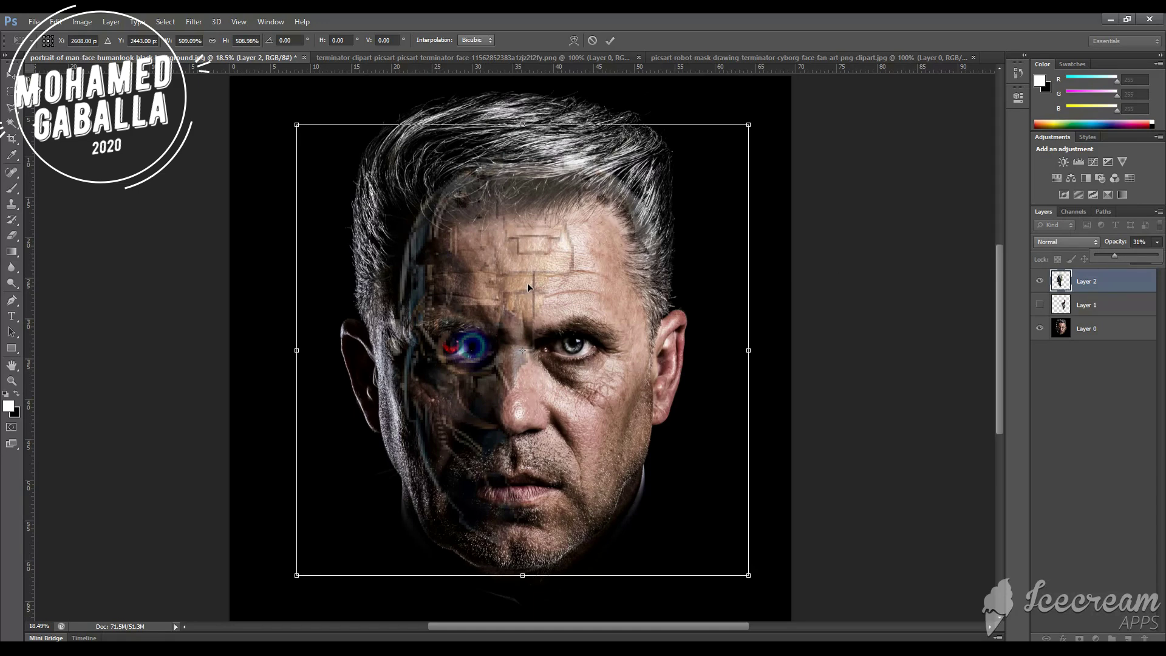
Nudge the robot overlay left and set its opacity to 35%
{"action": "left_click_drag", "start_coordinate": [528, 284], "coordinate": [504, 284]}
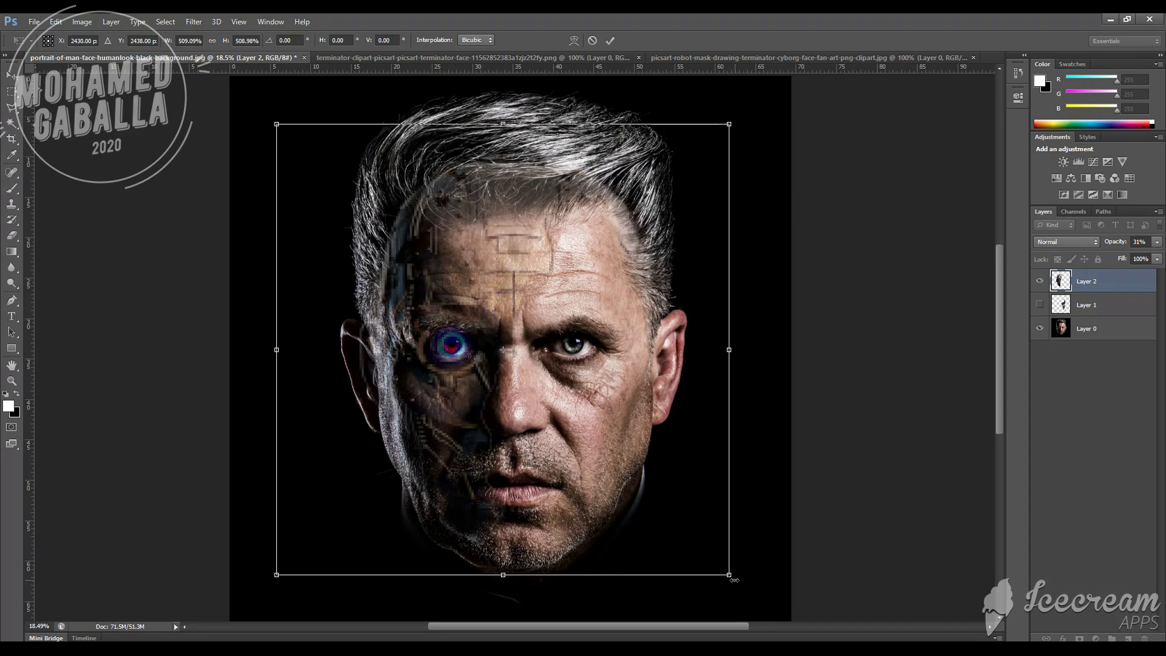
{"action": "left_click", "coordinate": [1157, 242]}
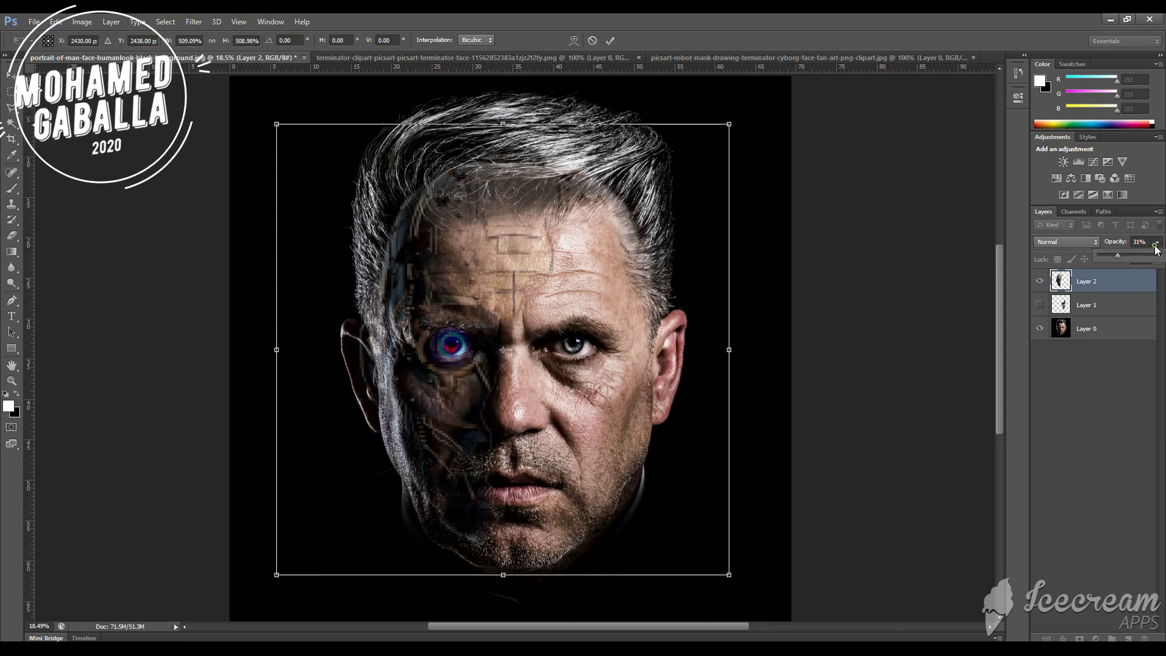
{"action": "left_click_drag", "start_coordinate": [1124, 257], "coordinate": [1126, 257]}
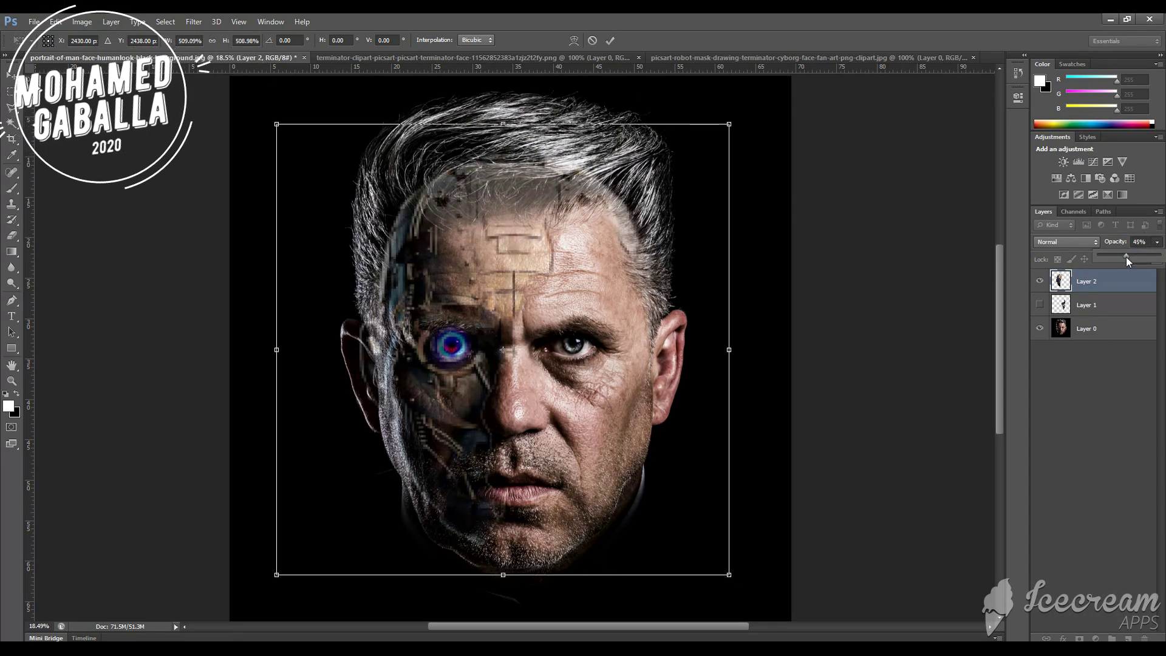
{"action": "left_click_drag", "start_coordinate": [1121, 257], "coordinate": [1120, 257]}
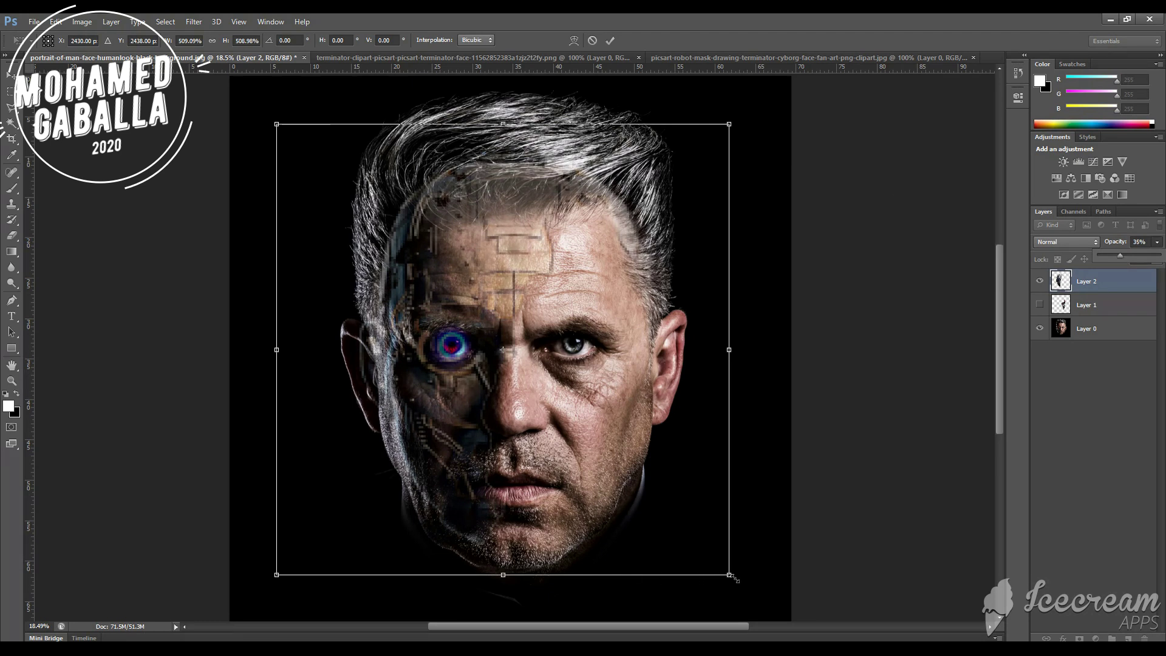
Stretch the overlay taller toward the chin and tilt it about -2.55°
{"action": "left_click_drag", "start_coordinate": [503, 574], "coordinate": [503, 592]}
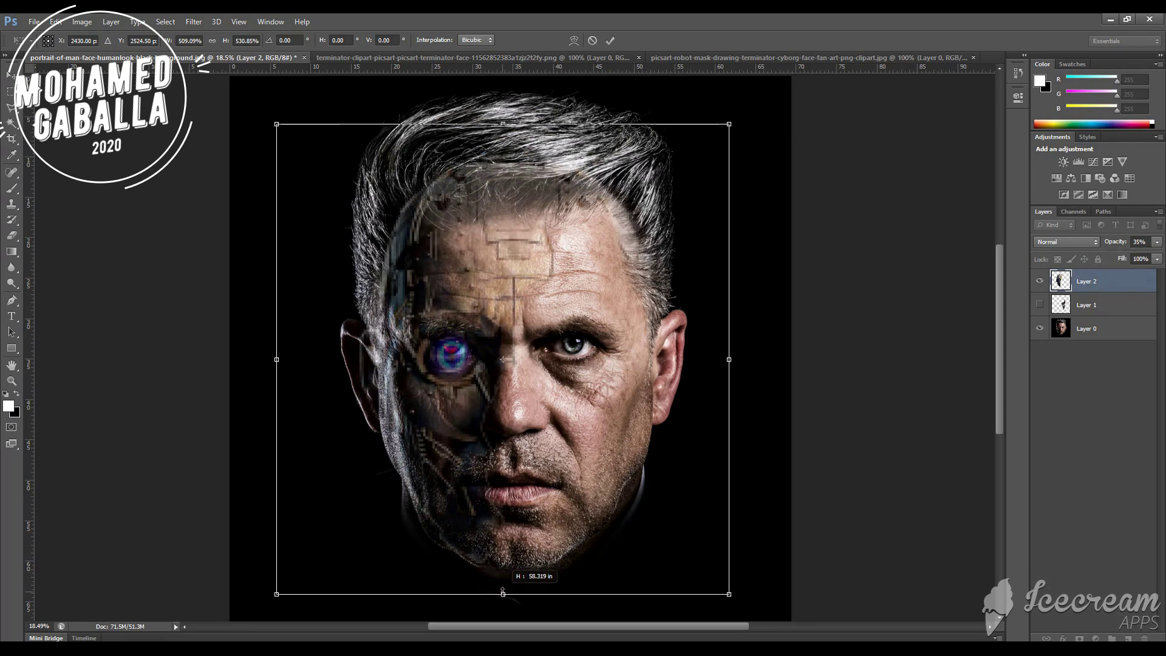
{"action": "left_click_drag", "start_coordinate": [518, 407], "coordinate": [516, 396]}
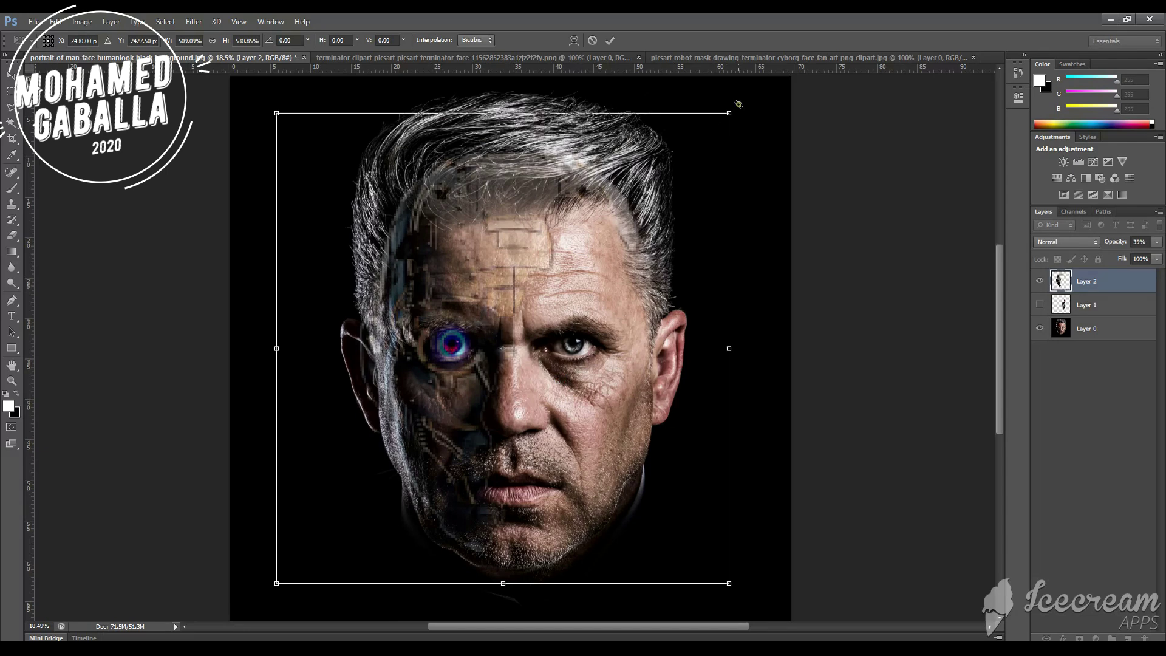
{"action": "left_click_drag", "start_coordinate": [739, 104], "coordinate": [728, 94]}
{"action": "left_click_drag", "start_coordinate": [546, 288], "coordinate": [544, 286]}
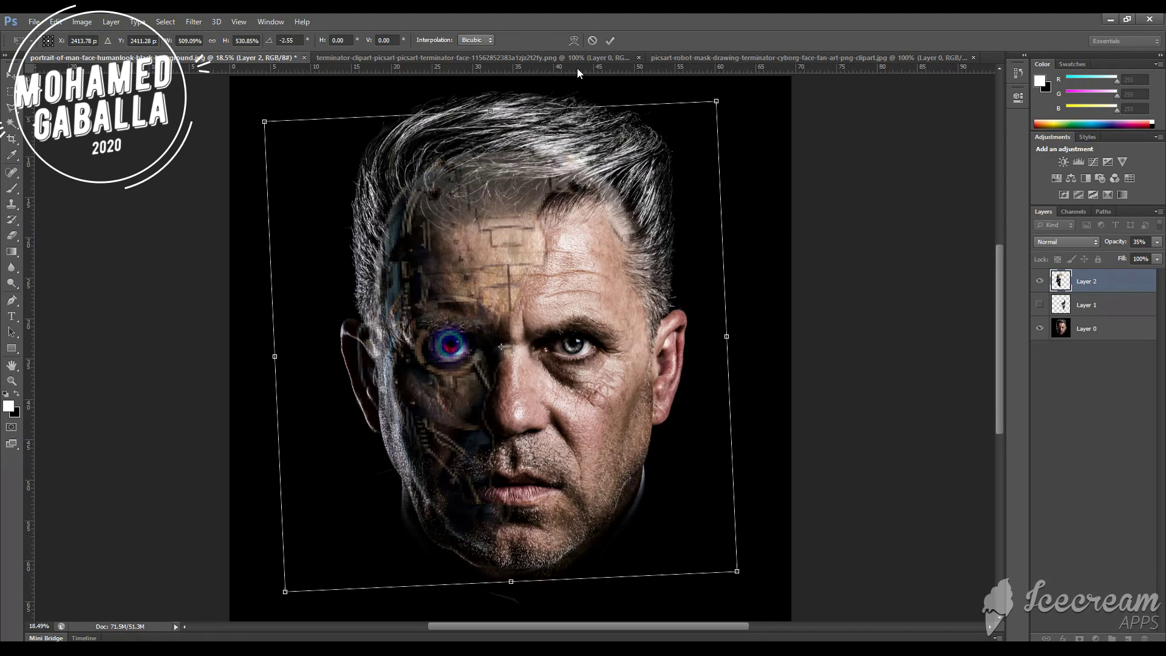
{"action": "left_click", "coordinate": [575, 41]}
Warp the overlay's left side, lower cheek and eye area to match the man's left face
{"action": "left_click_drag", "start_coordinate": [271, 278], "coordinate": [200, 267]}
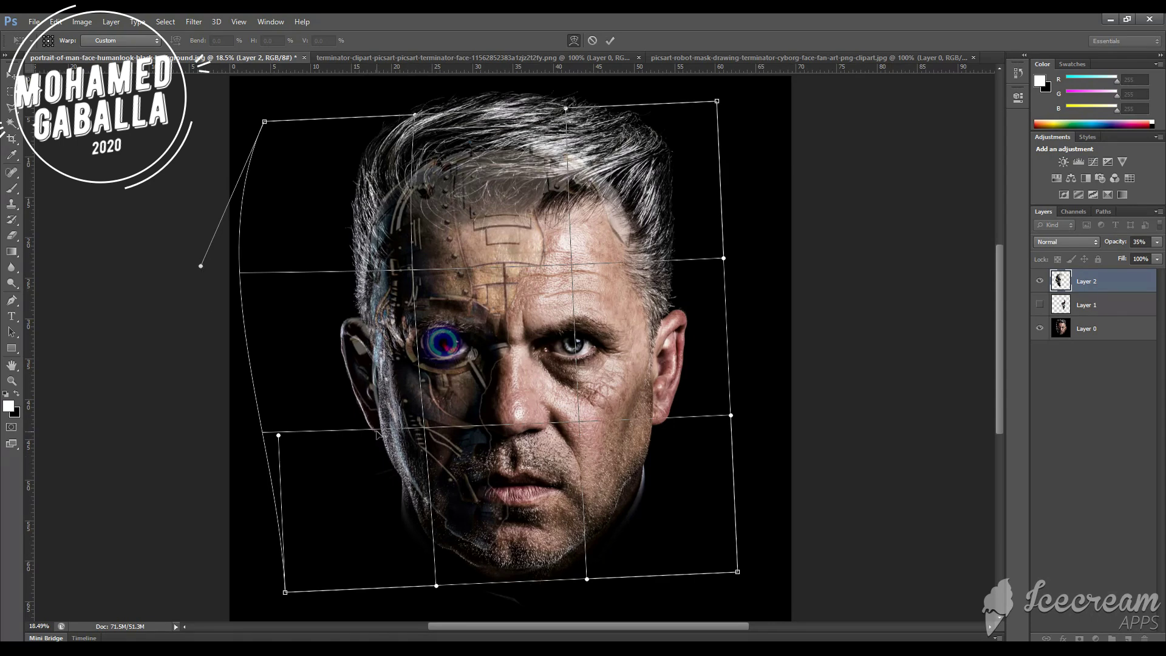
{"action": "left_click_drag", "start_coordinate": [377, 434], "coordinate": [380, 453]}
{"action": "left_click_drag", "start_coordinate": [360, 344], "coordinate": [346, 318]}
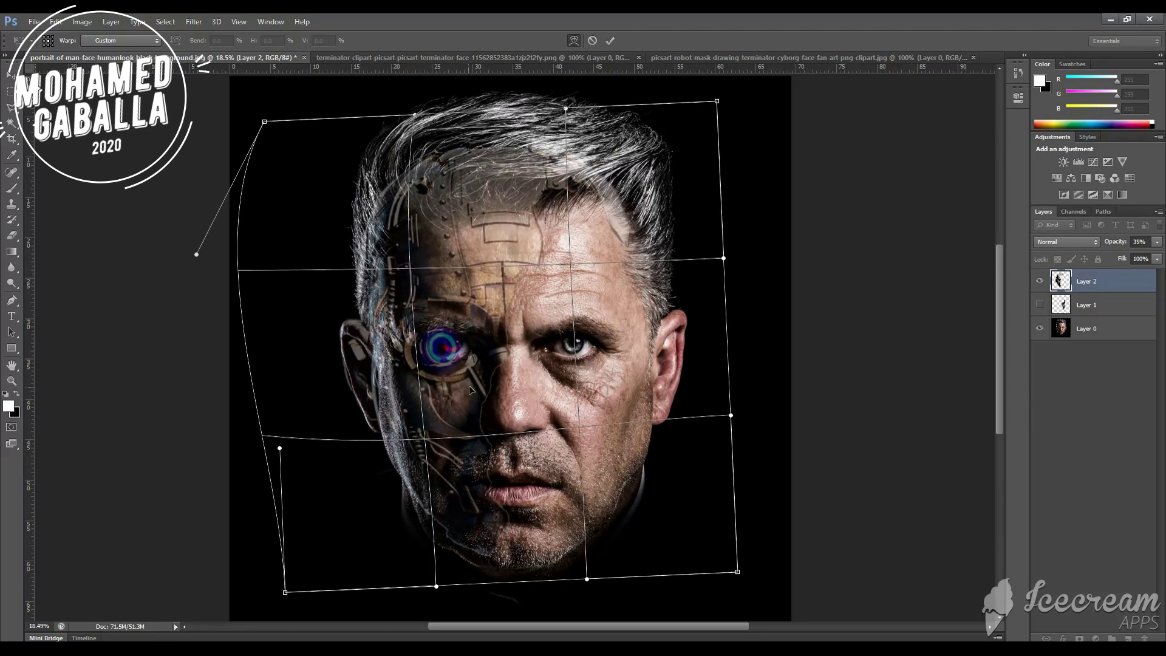
{"action": "left_click_drag", "start_coordinate": [557, 330], "coordinate": [567, 323]}
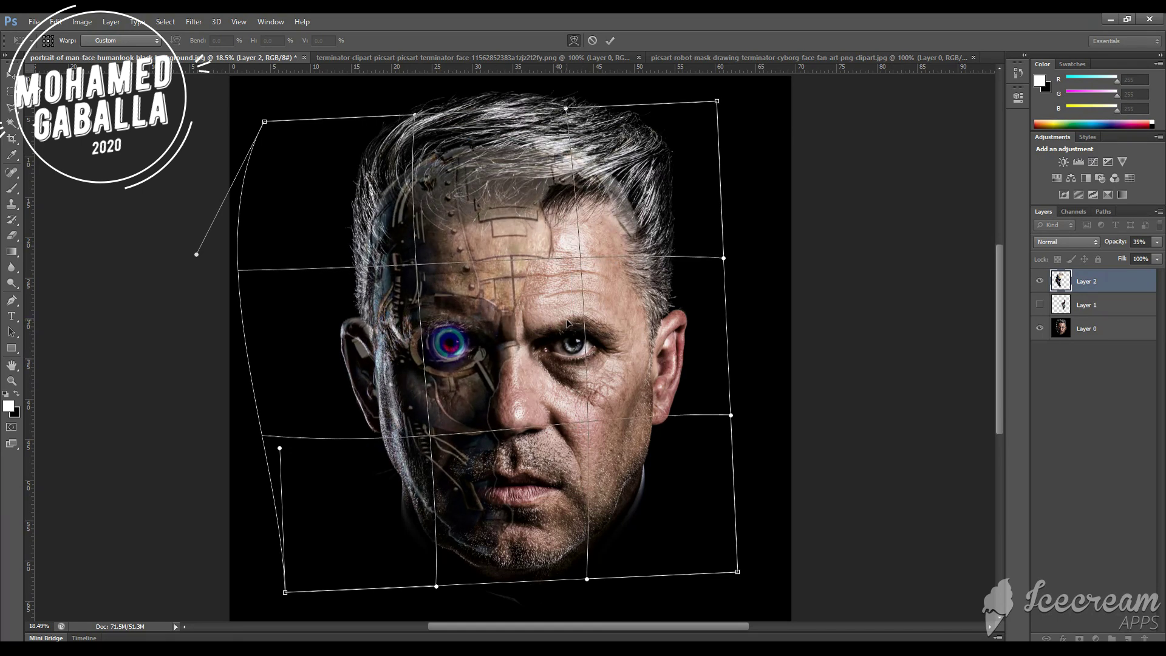
{"action": "left_click_drag", "start_coordinate": [562, 340], "coordinate": [560, 338]}
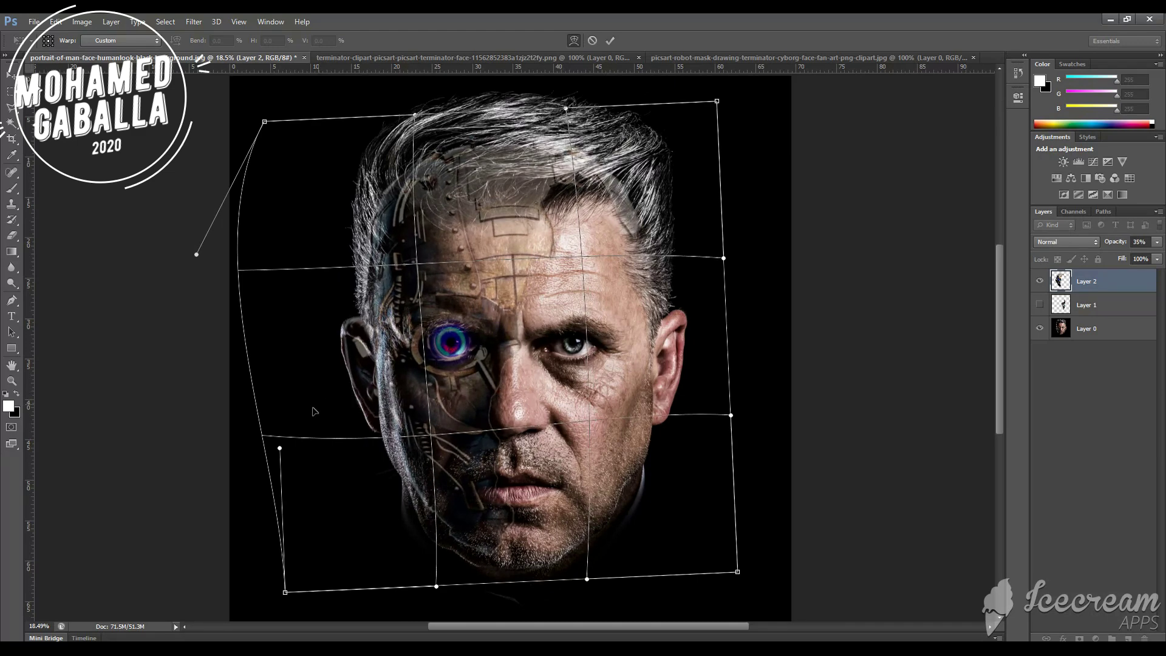
{"action": "left_click_drag", "start_coordinate": [279, 450], "coordinate": [262, 464]}
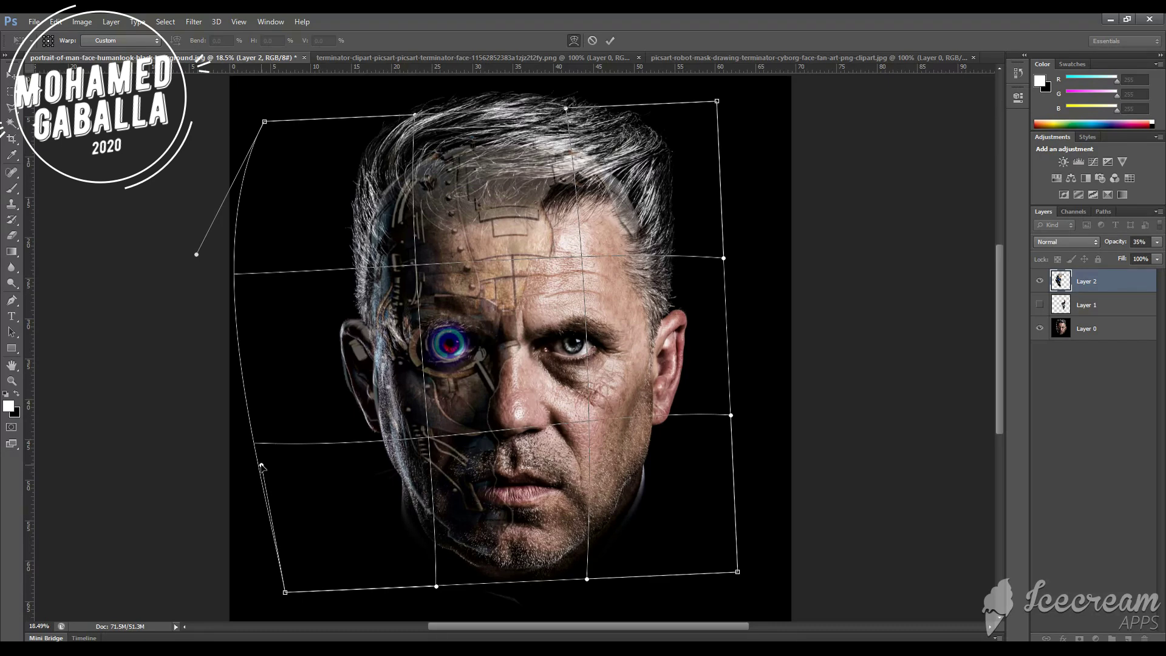
{"action": "left_click", "coordinate": [1156, 241]}
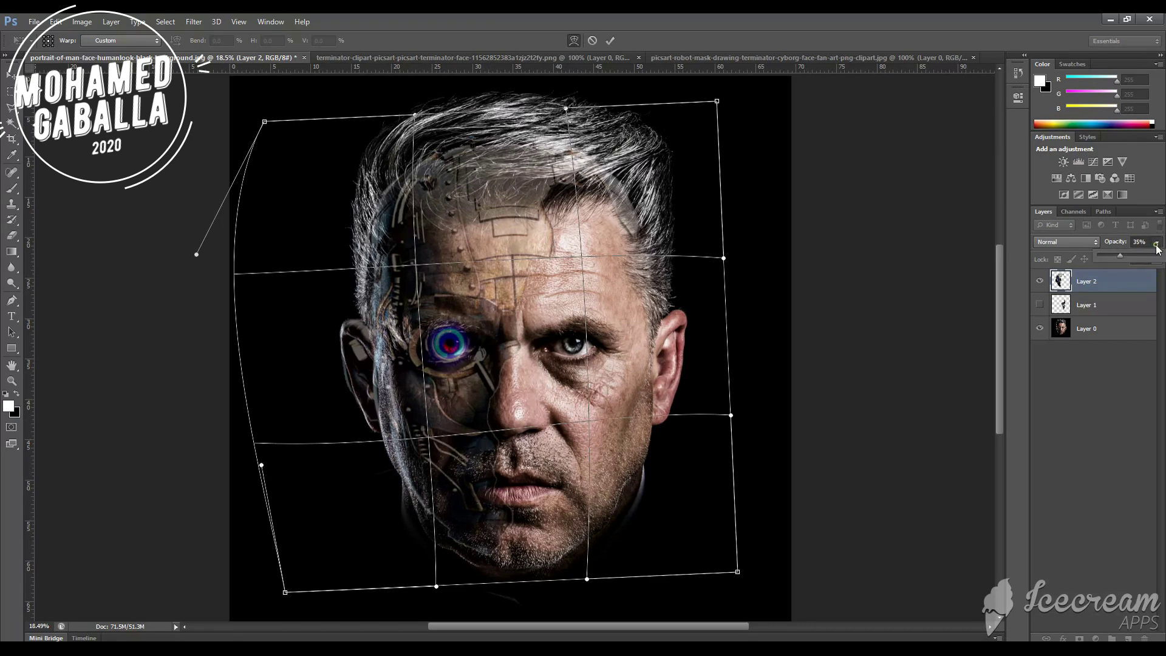
Raise Layer 2 to 100% opacity, refine the lower warp mesh over the cheek, and commit
{"action": "left_click_drag", "start_coordinate": [1147, 257], "coordinate": [1161, 261]}
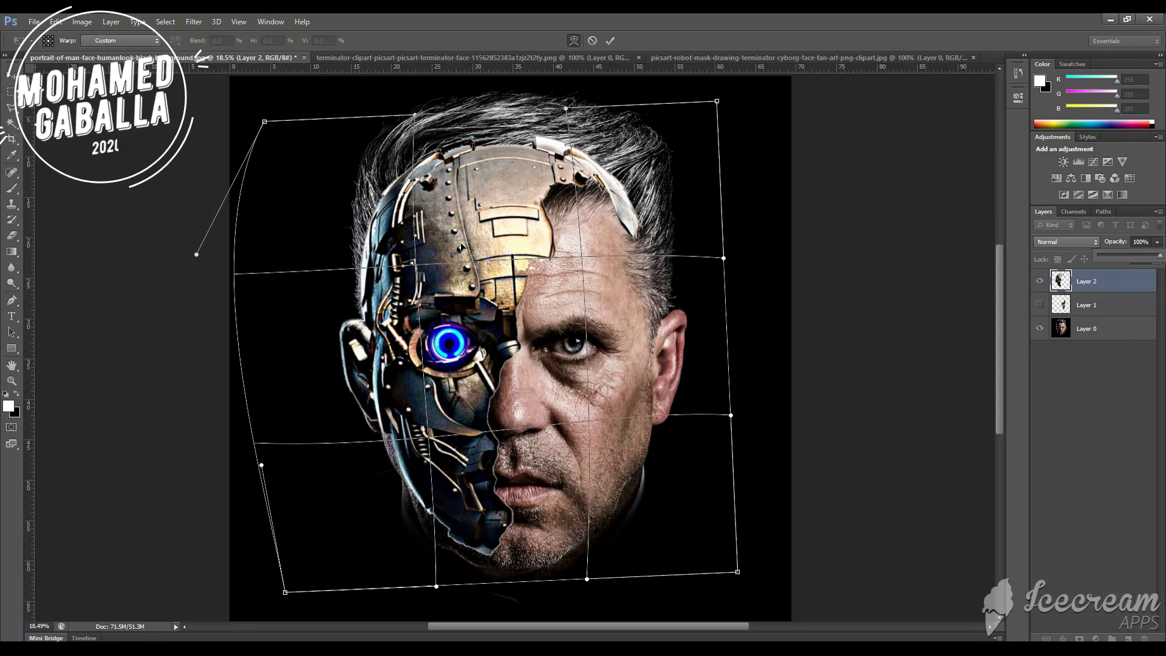
{"action": "left_click_drag", "start_coordinate": [535, 267], "coordinate": [455, 258]}
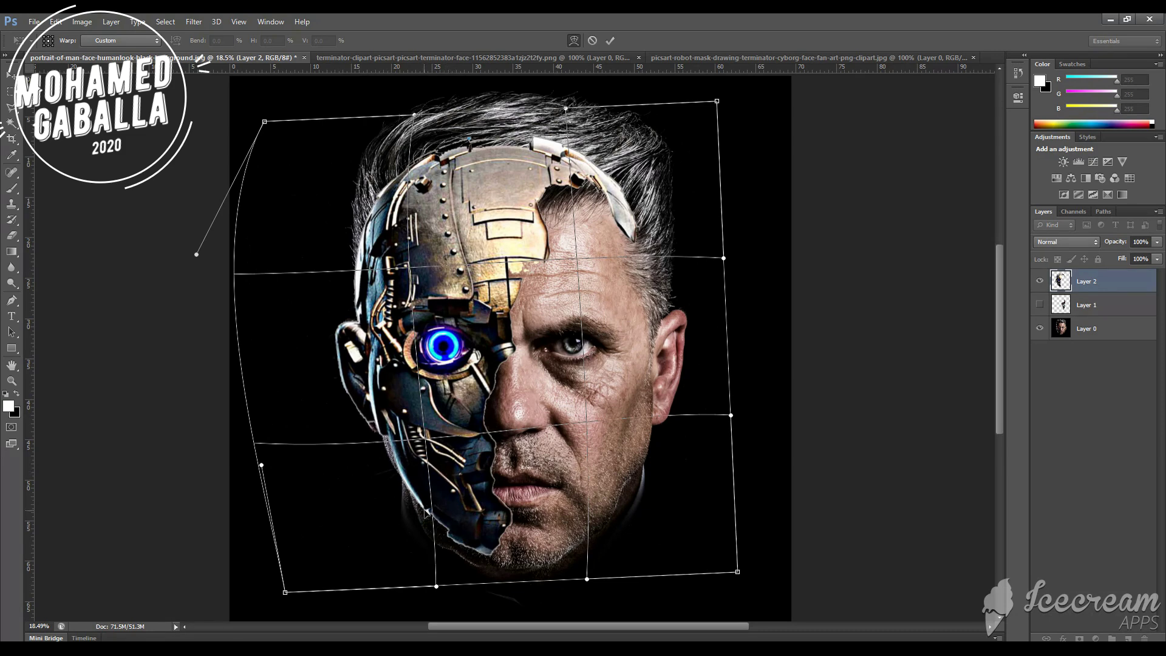
{"action": "left_click_drag", "start_coordinate": [425, 513], "coordinate": [419, 516]}
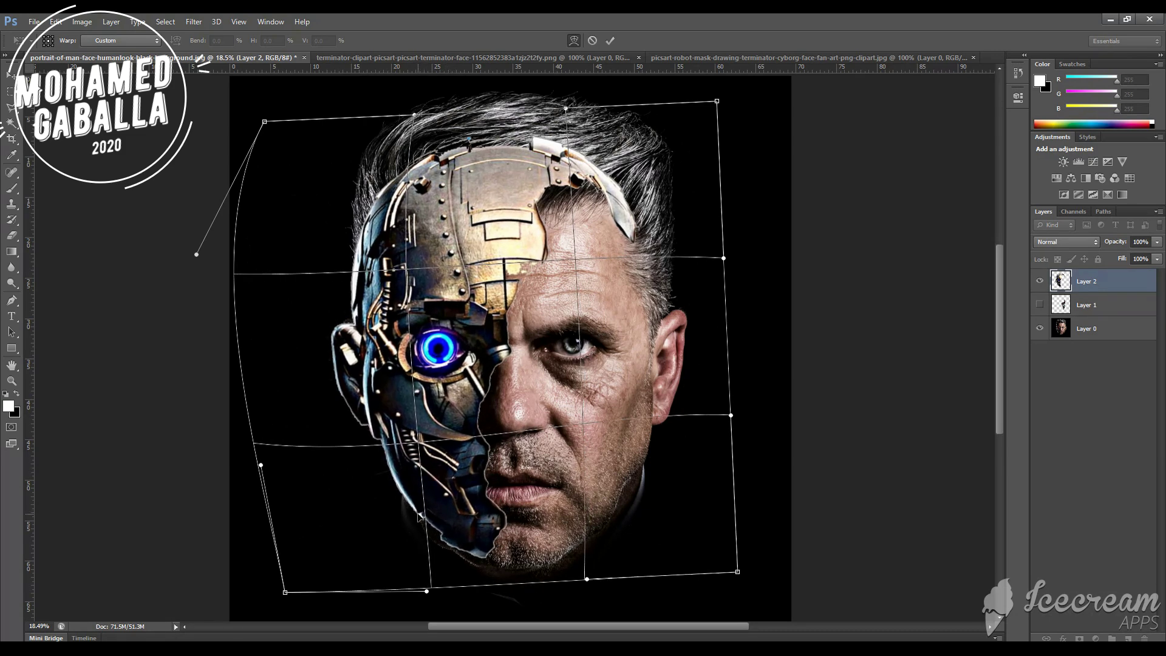
{"action": "left_click_drag", "start_coordinate": [419, 516], "coordinate": [425, 520]}
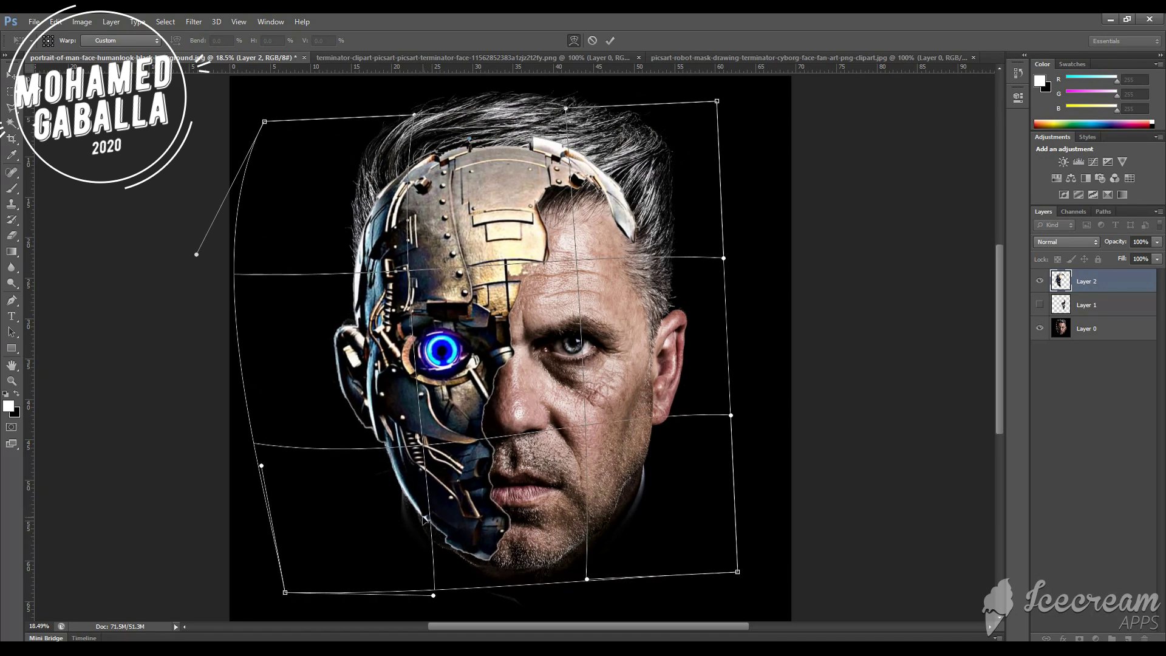
{"action": "left_click_drag", "start_coordinate": [424, 520], "coordinate": [426, 521]}
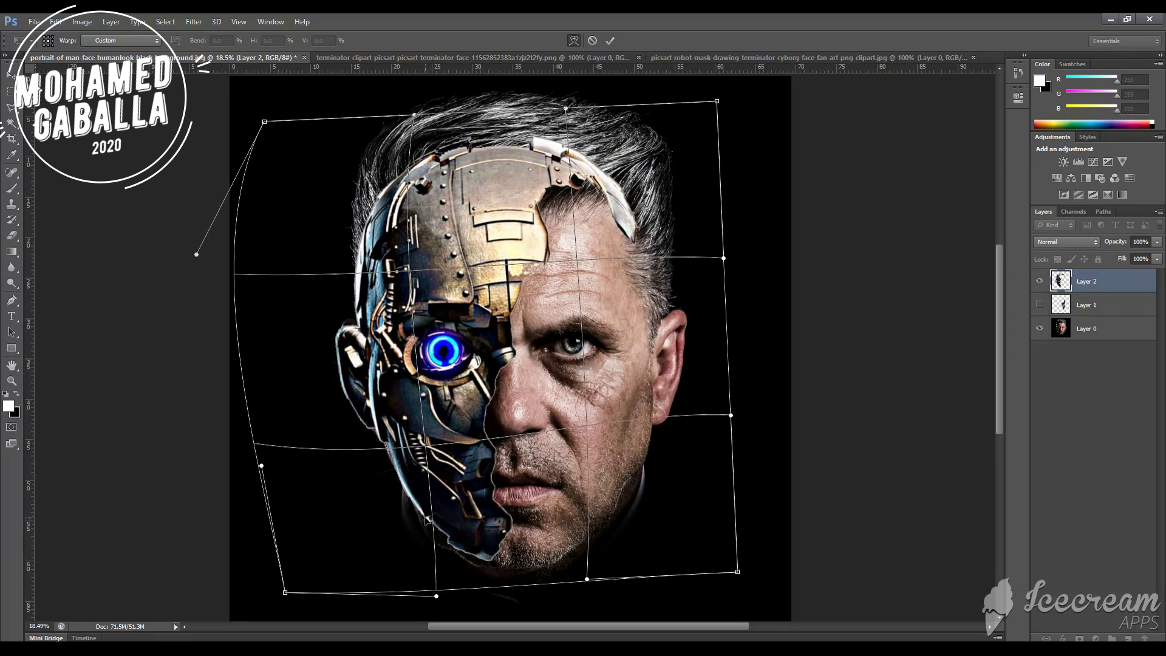
{"action": "key", "text": "Return"}
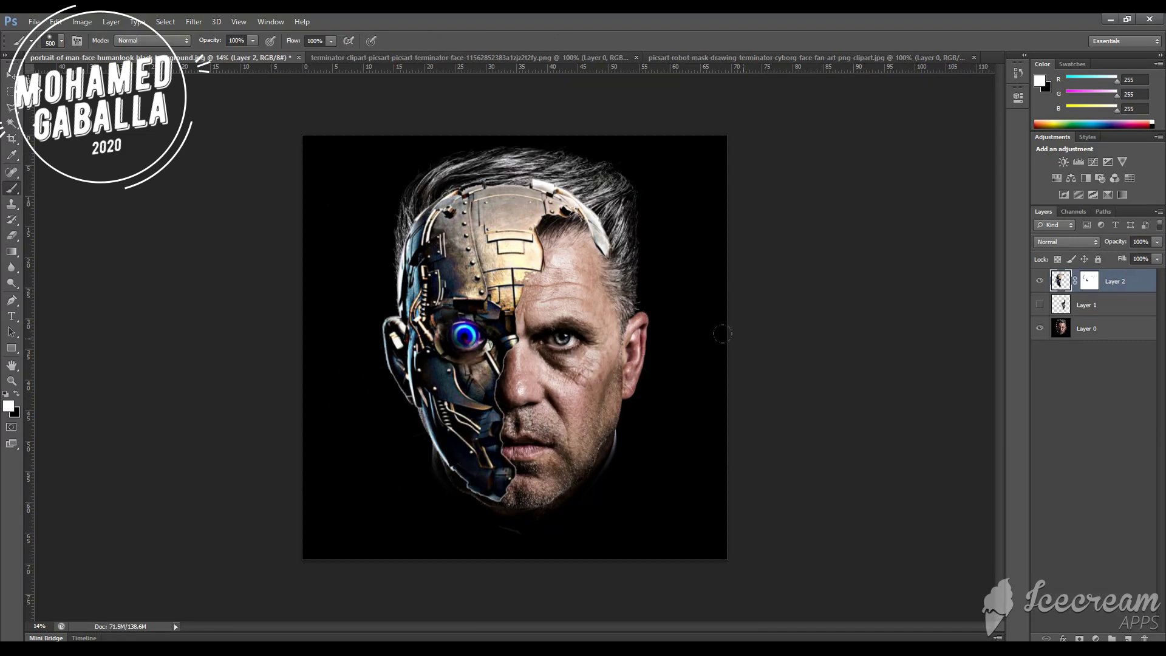
Remove Layer 2's layer mask through its thumbnail's context menu, then deselect layers
{"action": "left_click", "coordinate": [1089, 281]}
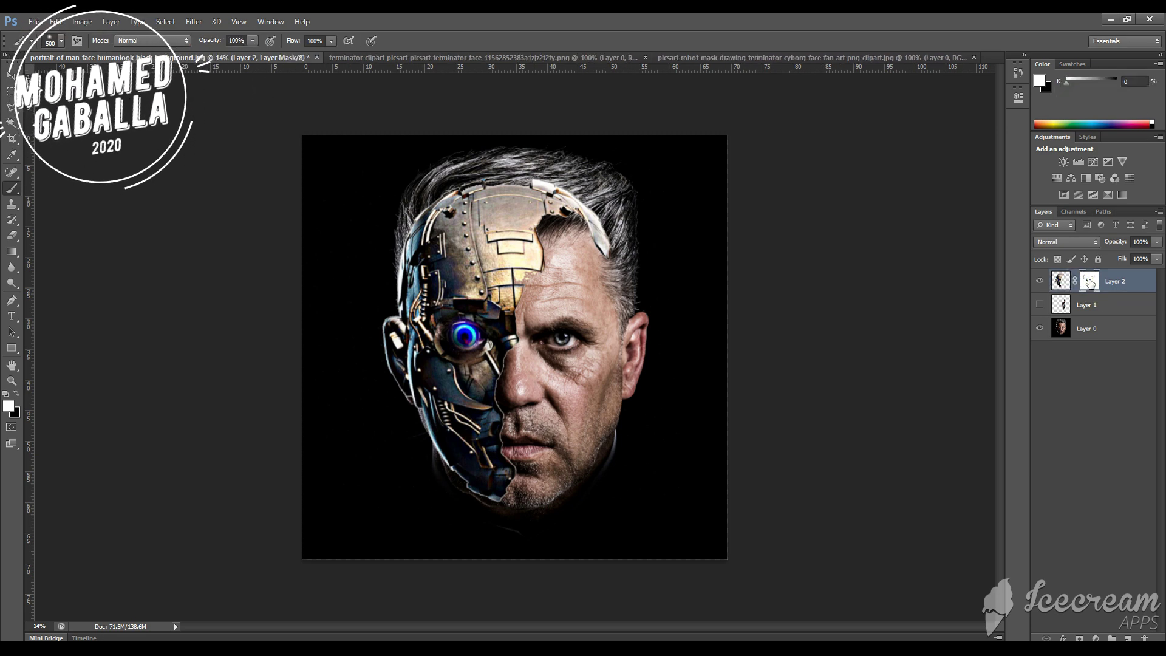
{"action": "right_click", "coordinate": [1090, 282]}
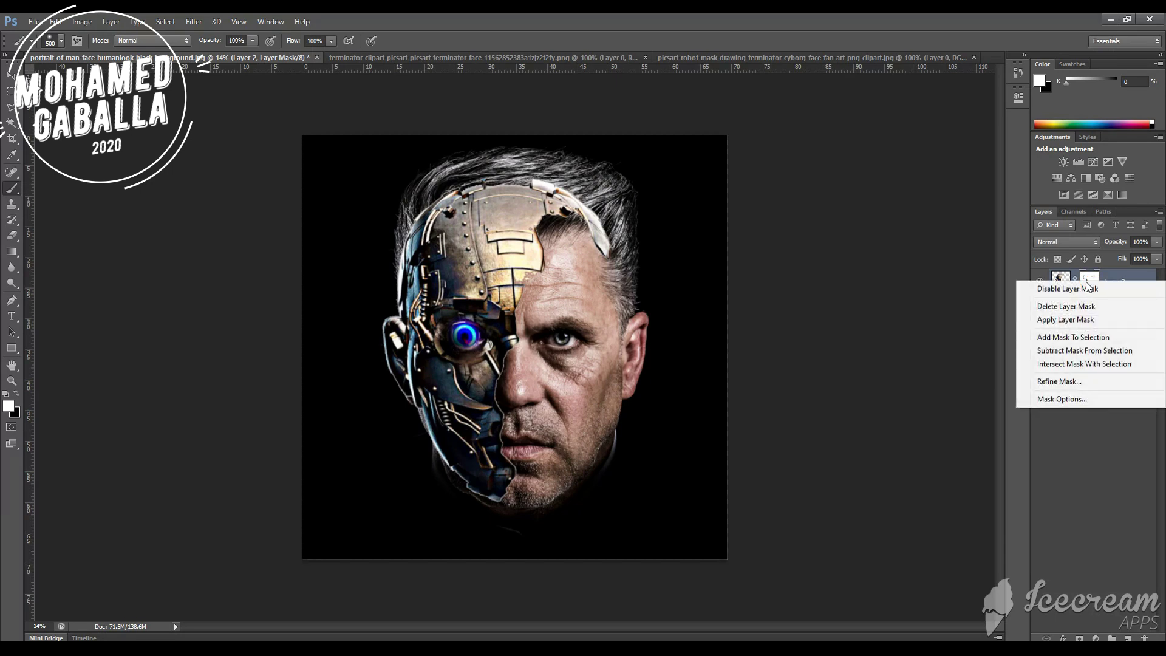
{"action": "left_click", "coordinate": [1084, 306]}
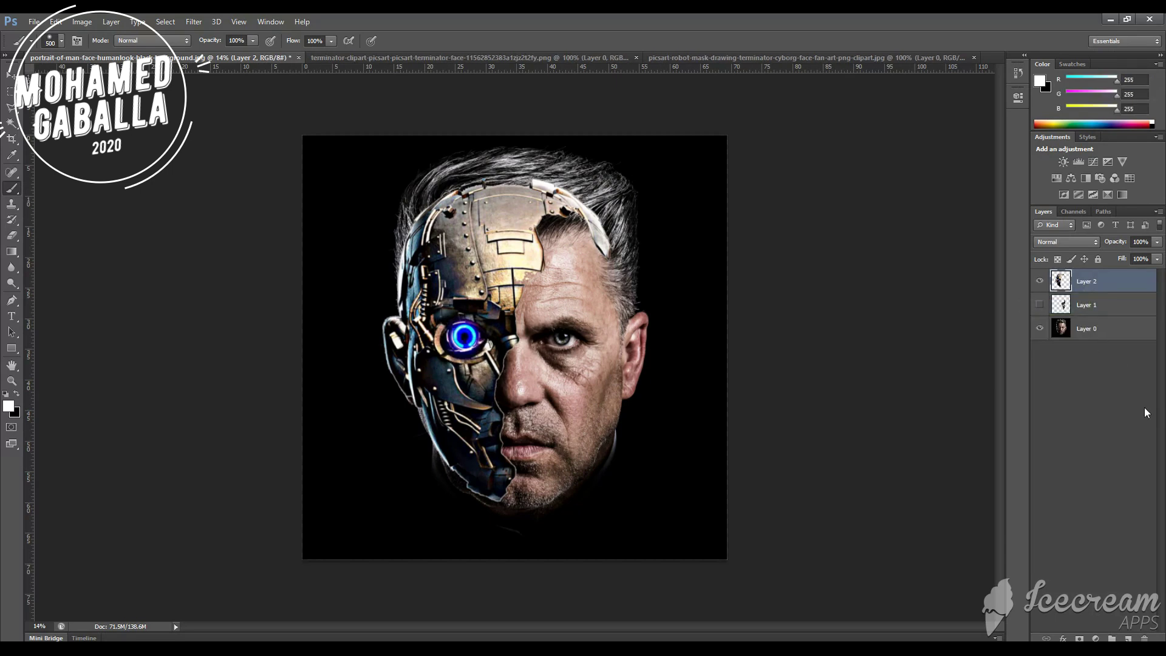
{"action": "left_click", "coordinate": [1125, 409]}
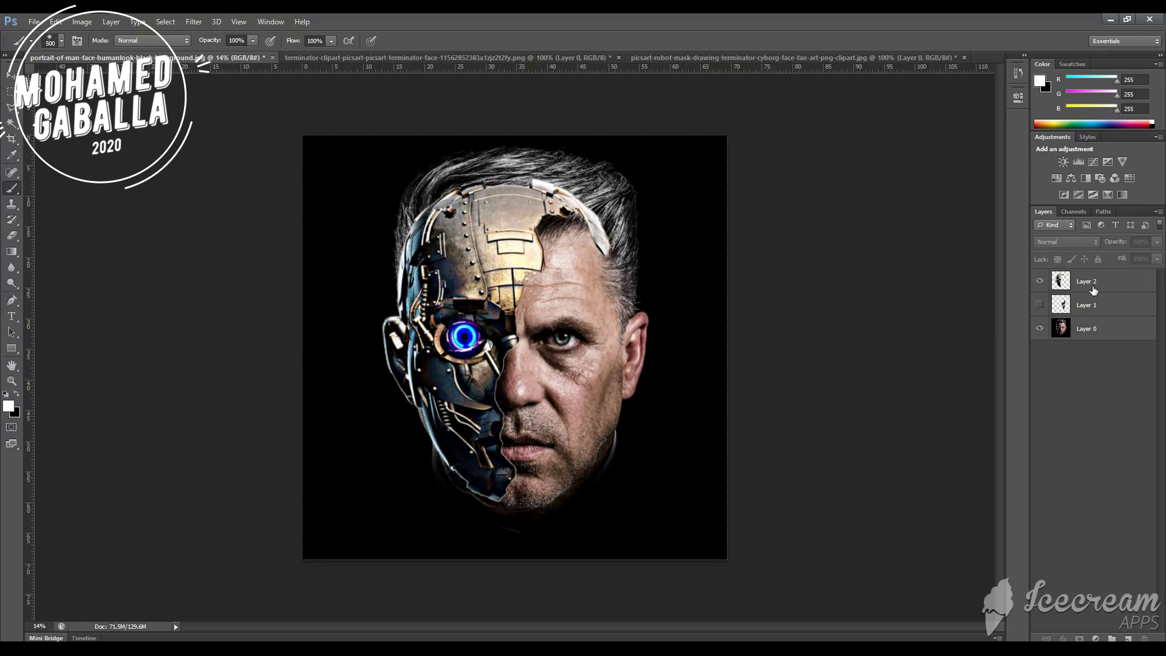
Reselect Layer 2 and lower its opacity to 22%
{"action": "left_click", "coordinate": [1092, 286]}
{"action": "left_click", "coordinate": [1157, 242]}
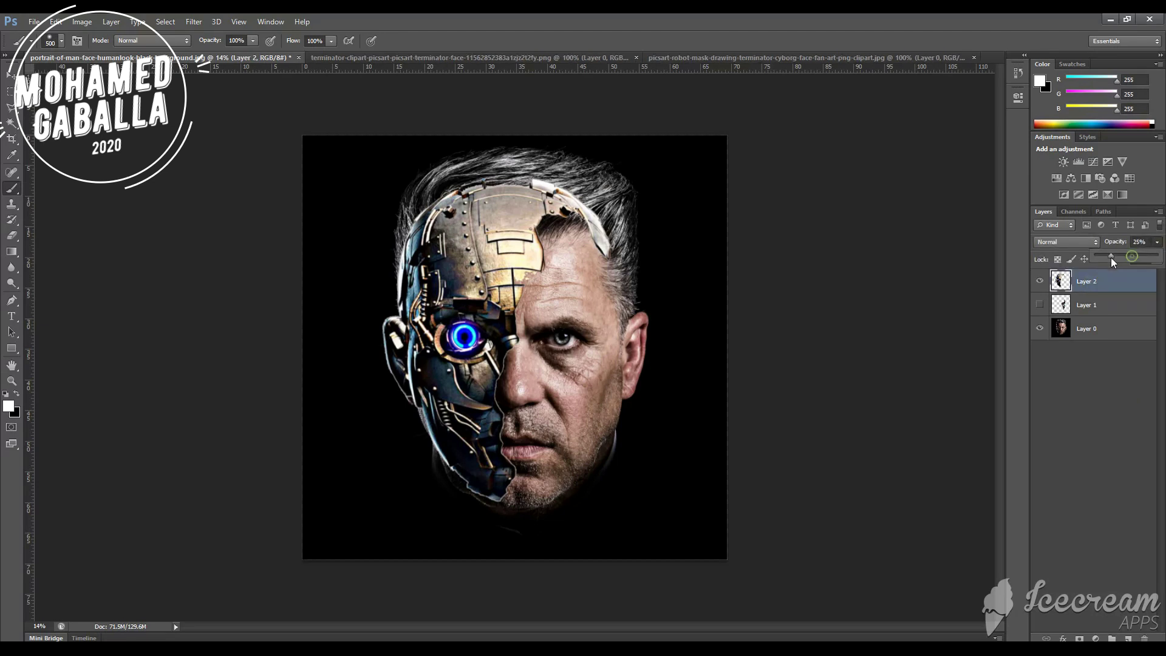
{"action": "mouse_move", "coordinate": [1110, 257]}
{"action": "left_mouse_down"}
{"action": "mouse_move", "coordinate": [1132, 262]}
{"action": "mouse_move", "coordinate": [1113, 269]}
{"action": "mouse_move", "coordinate": [1138, 267]}
{"action": "left_mouse_up"}
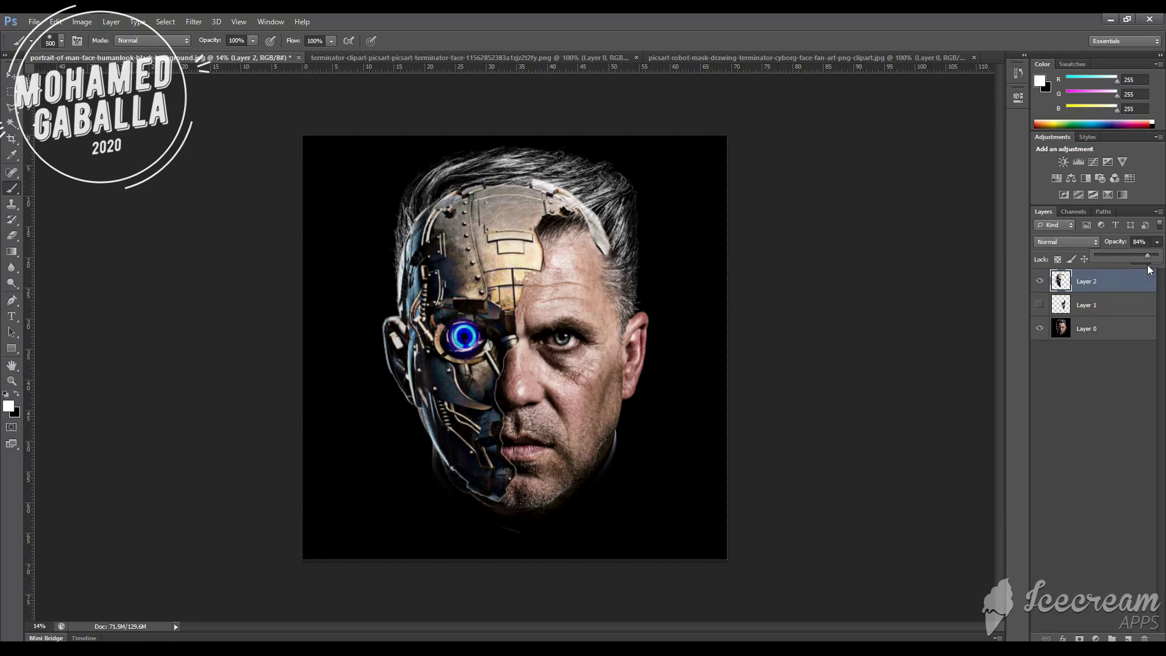
{"action": "left_click_drag", "start_coordinate": [1150, 270], "coordinate": [1110, 272]}
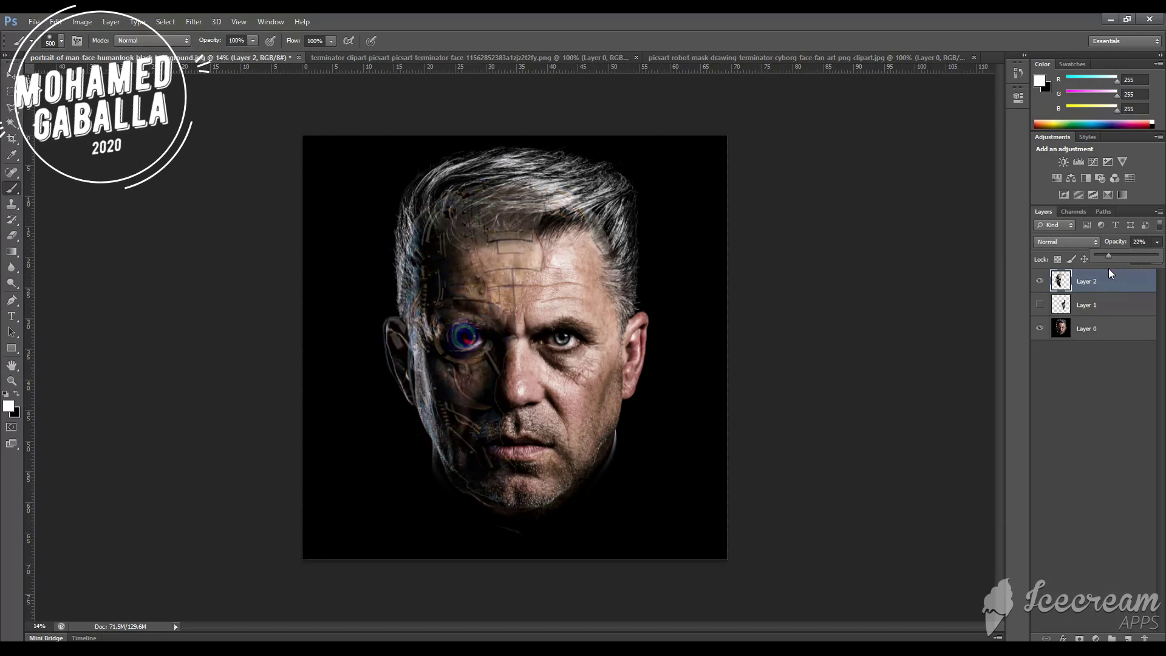
{"action": "left_click", "coordinate": [1041, 545]}
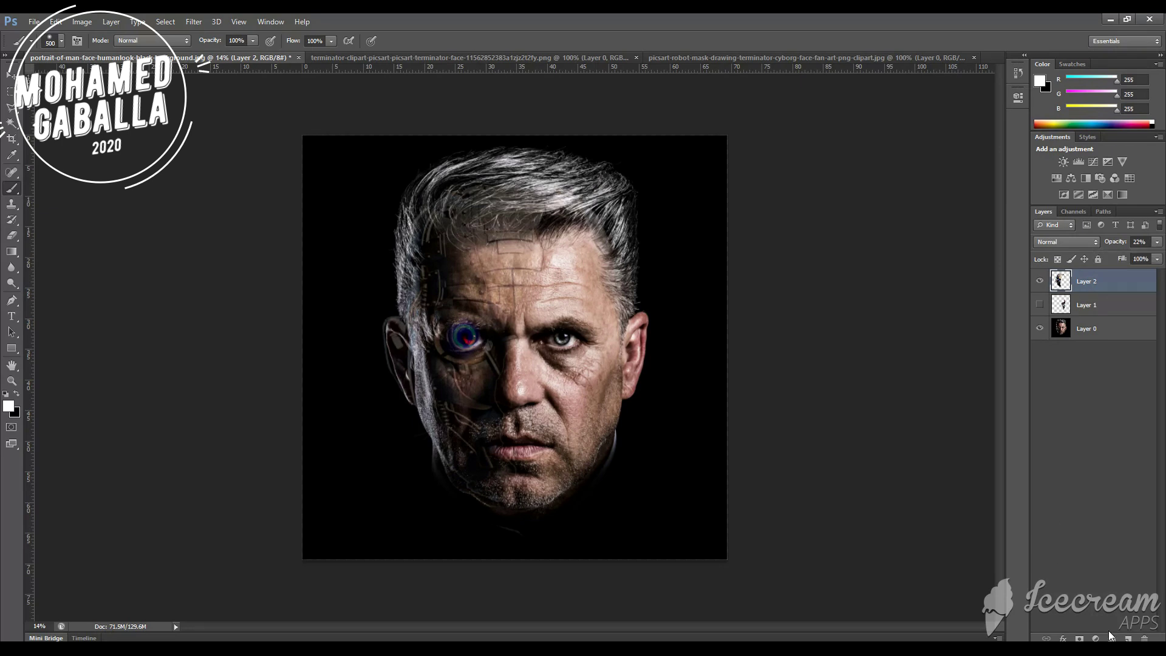
{"action": "left_click", "coordinate": [1080, 638]}
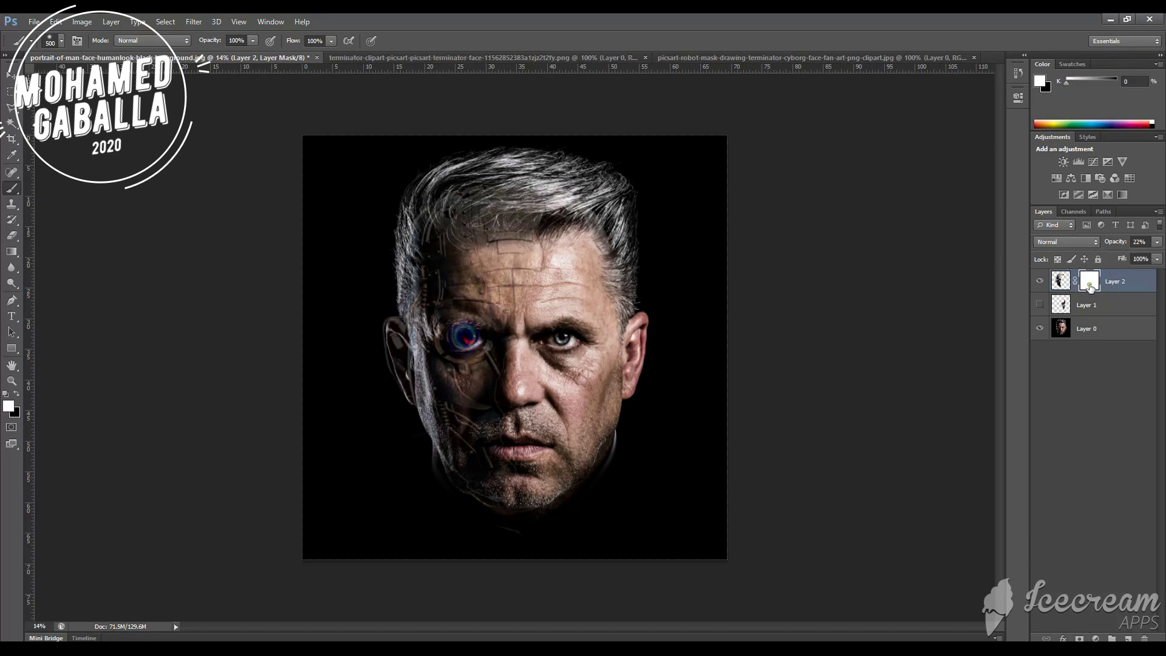
Make black the foreground colour and pick the Brush Tool with a brush preset
{"action": "left_click", "coordinate": [15, 394]}
{"action": "right_click", "coordinate": [16, 192]}
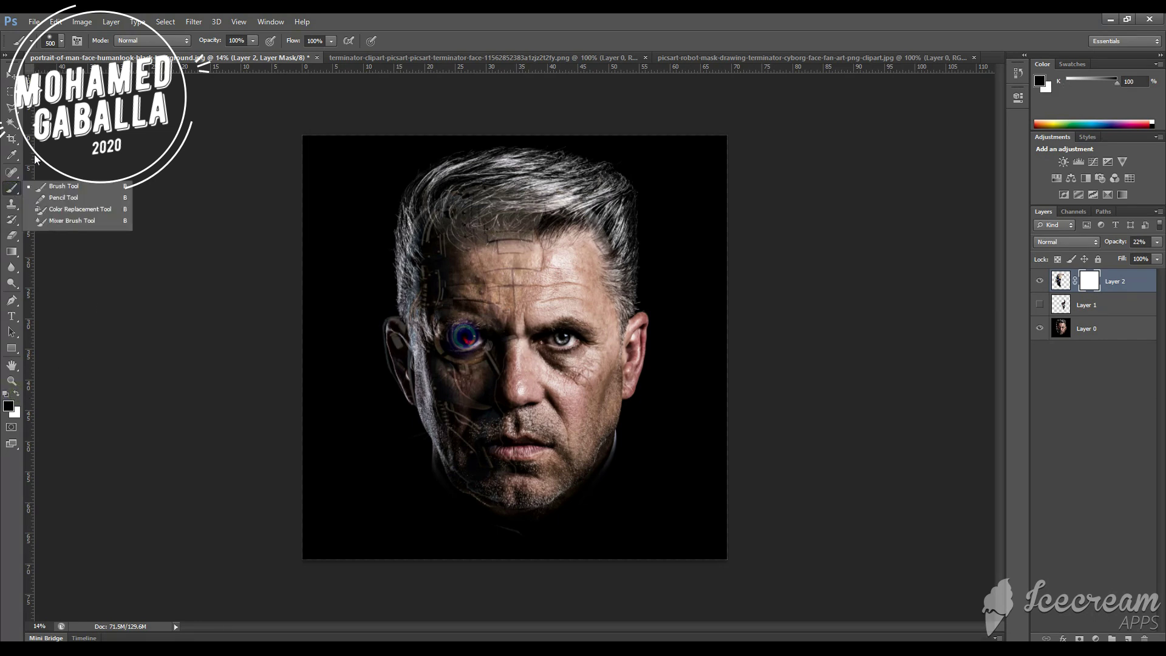
{"action": "left_click", "coordinate": [59, 41]}
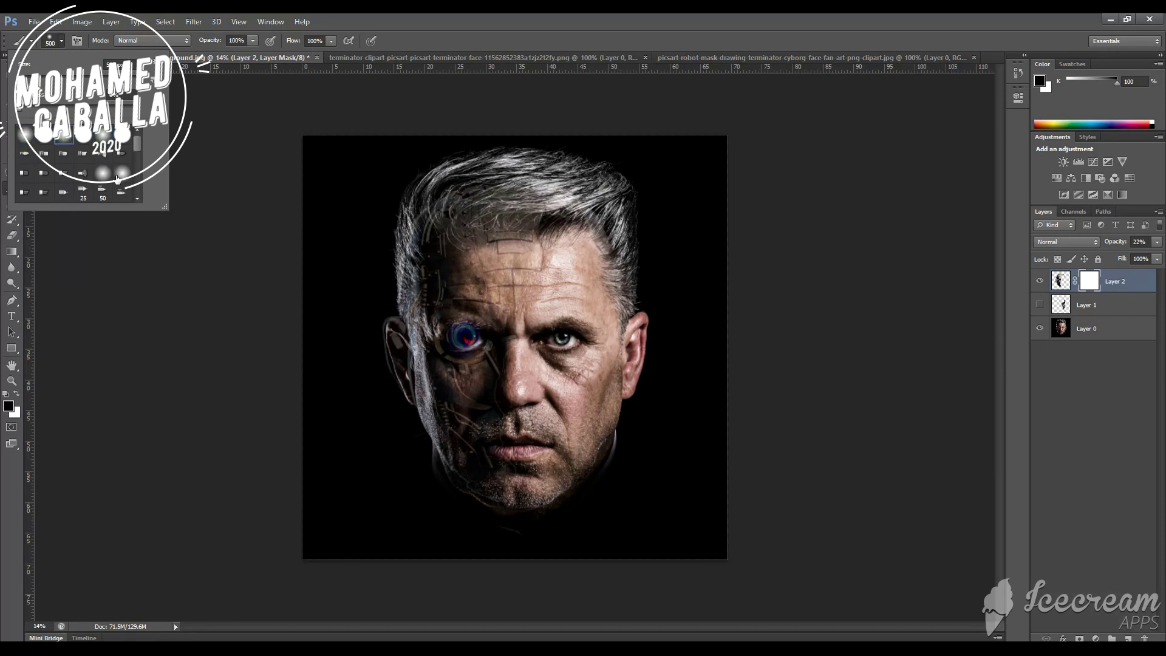
{"action": "left_click", "coordinate": [618, 184]}
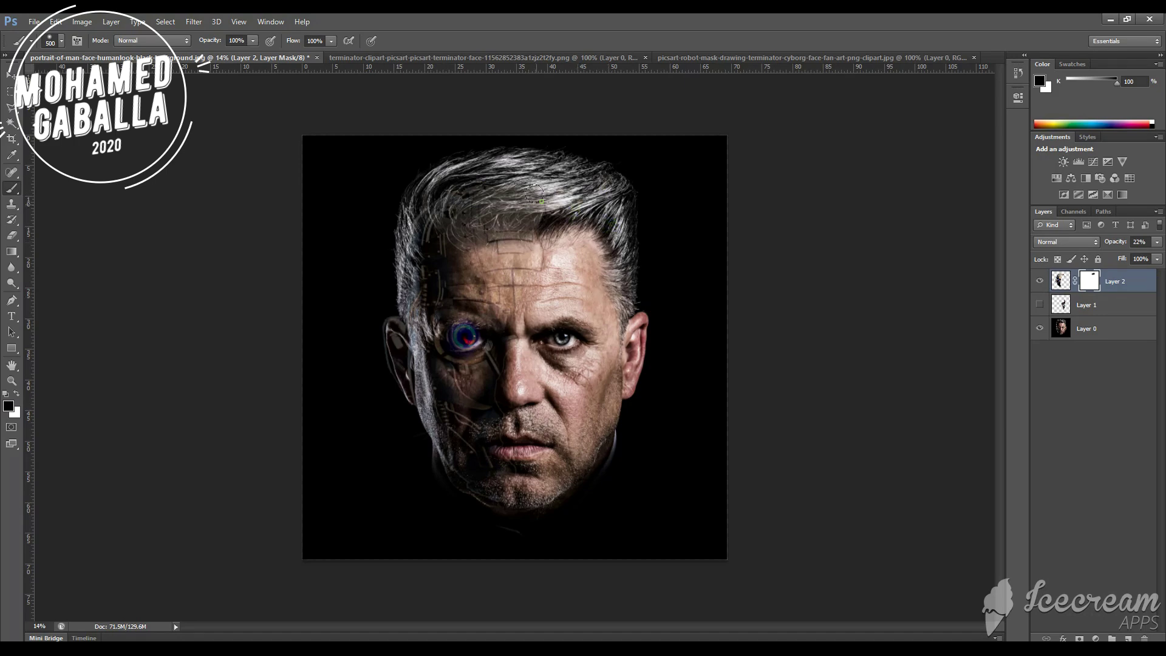
Paint black on the mask to hide the overlay from the hairline and hair beside the eye
{"action": "left_click", "coordinate": [526, 188]}
{"action": "scroll", "coordinate": [539, 192], "scroll_direction": "up", "scroll_amount": 3}
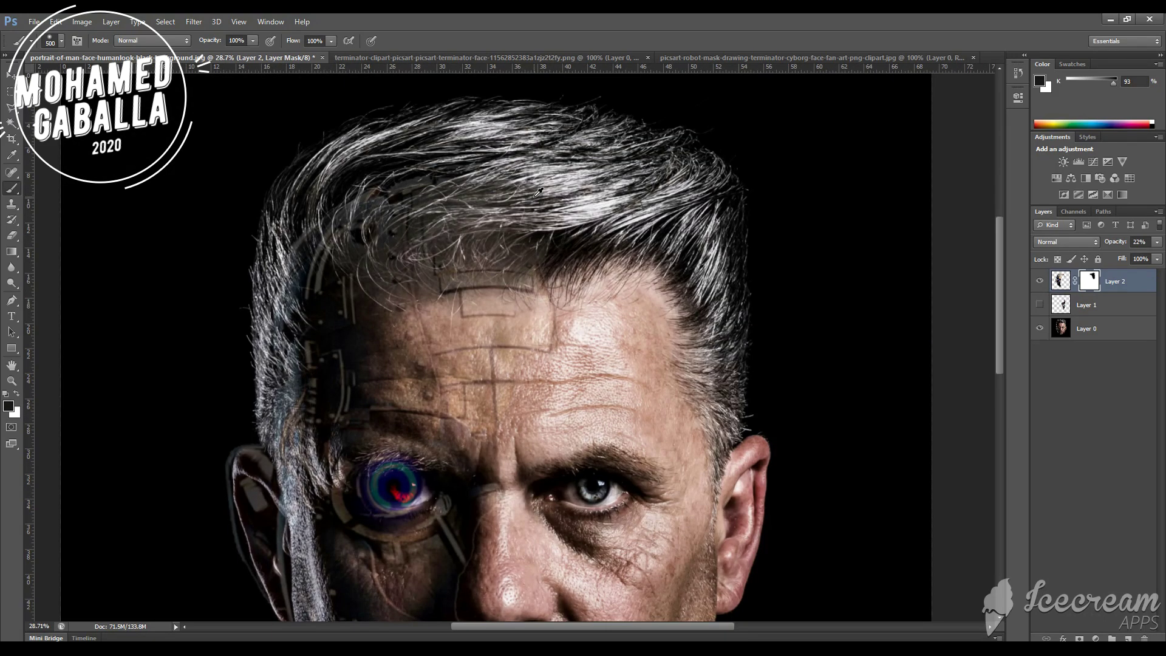
{"action": "scroll", "coordinate": [536, 206], "scroll_direction": "up", "scroll_amount": 1}
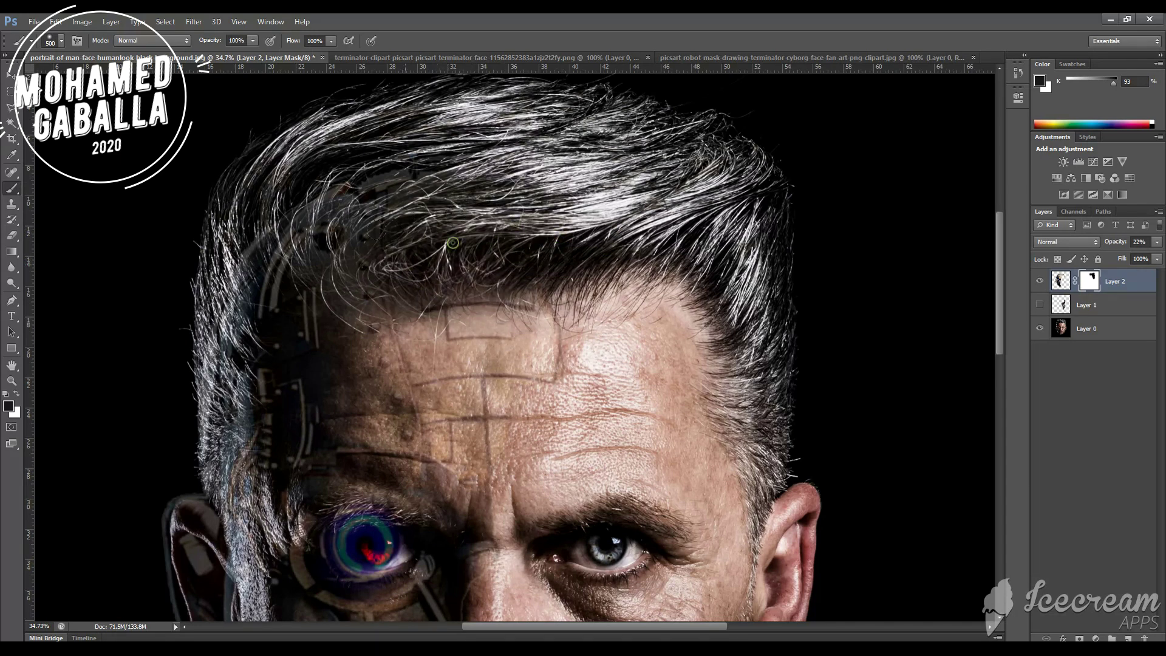
{"action": "left_click", "coordinate": [320, 274]}
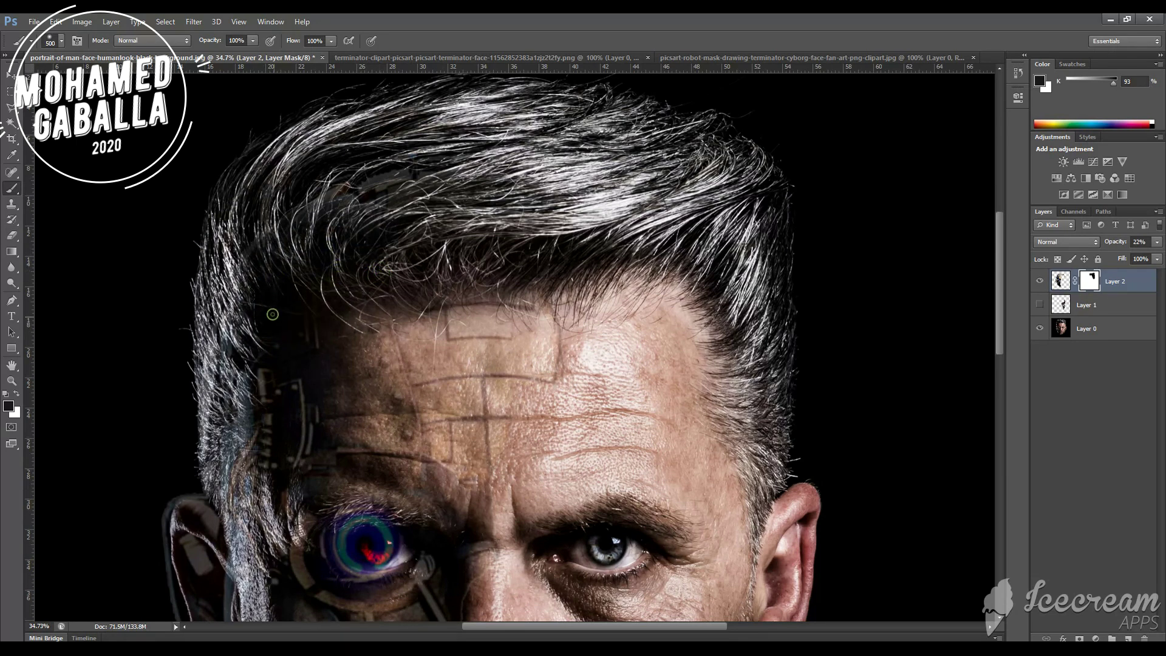
{"action": "left_click_drag", "start_coordinate": [291, 218], "coordinate": [371, 183]}
{"action": "left_click_drag", "start_coordinate": [468, 182], "coordinate": [370, 194]}
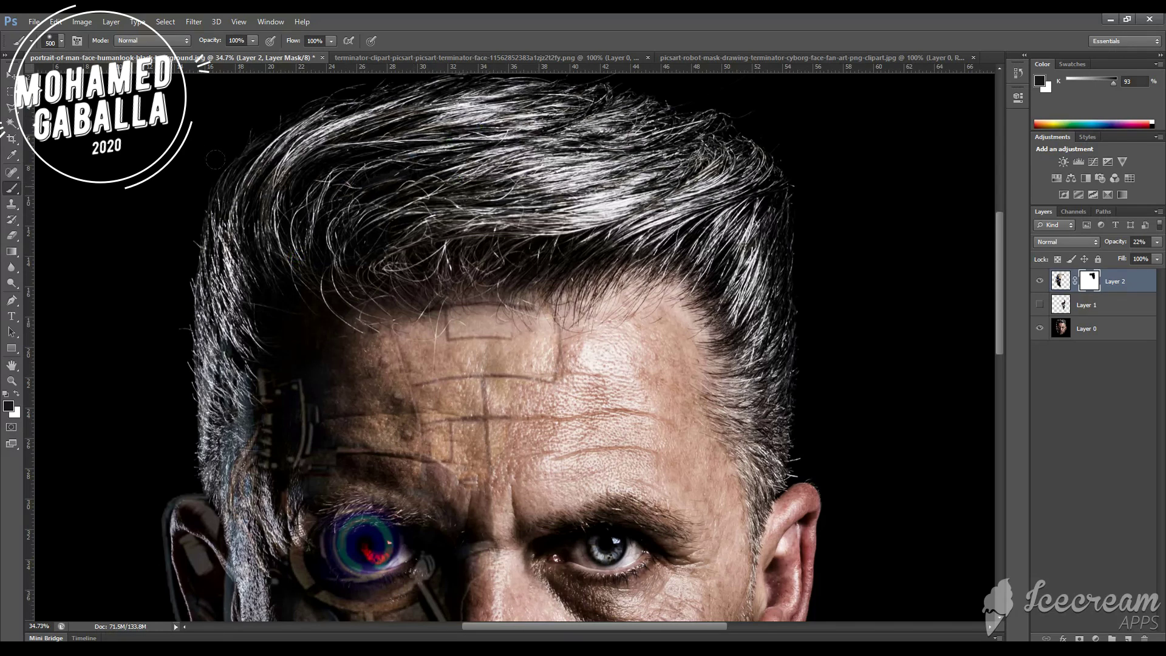
{"action": "scroll", "coordinate": [516, 347], "scroll_direction": "down", "scroll_amount": 3}
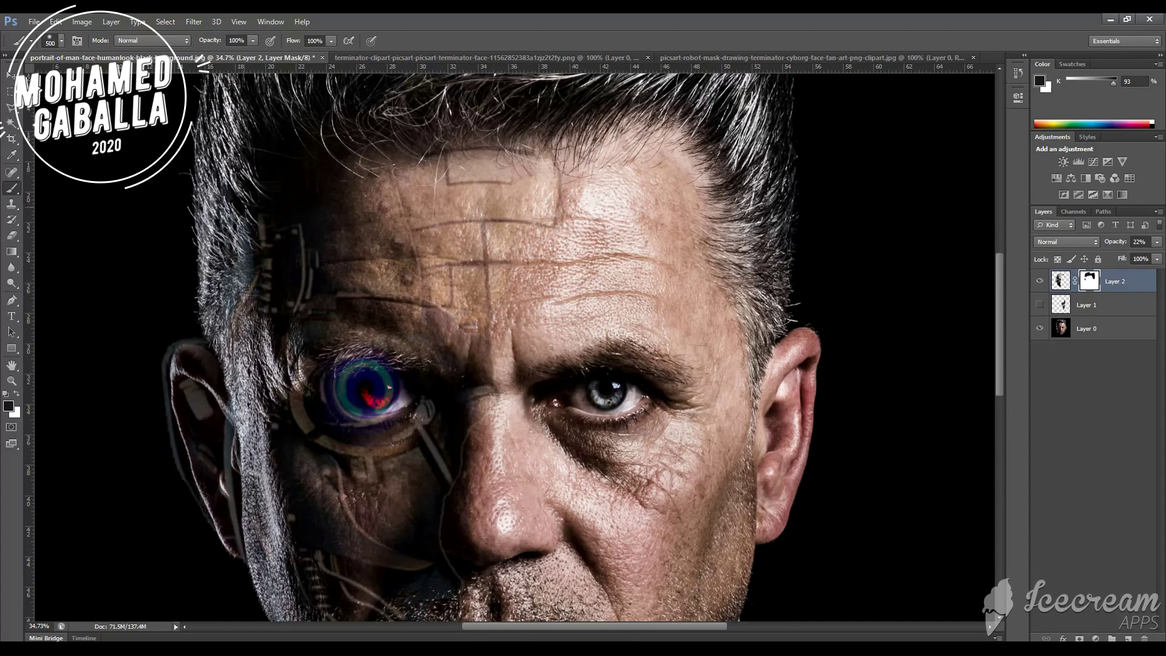
{"action": "left_click_drag", "start_coordinate": [245, 213], "coordinate": [242, 276]}
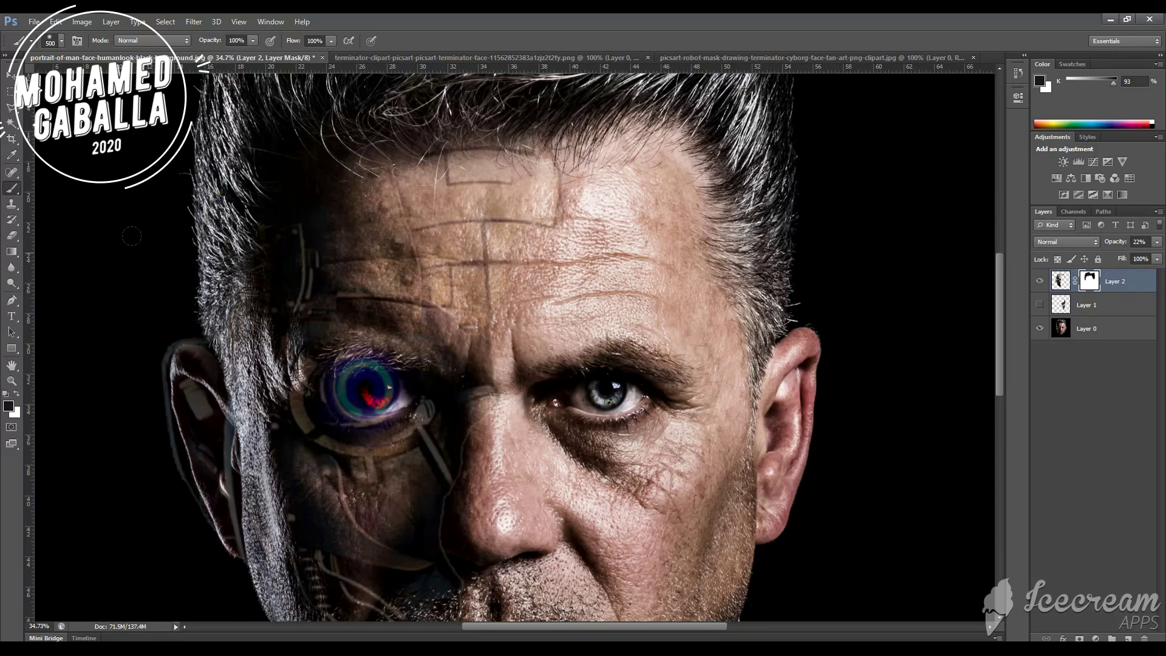
Review the masked result and target Layer 2's image thumbnail instead of its mask
{"action": "scroll", "coordinate": [142, 233], "scroll_direction": "up", "scroll_amount": 5}
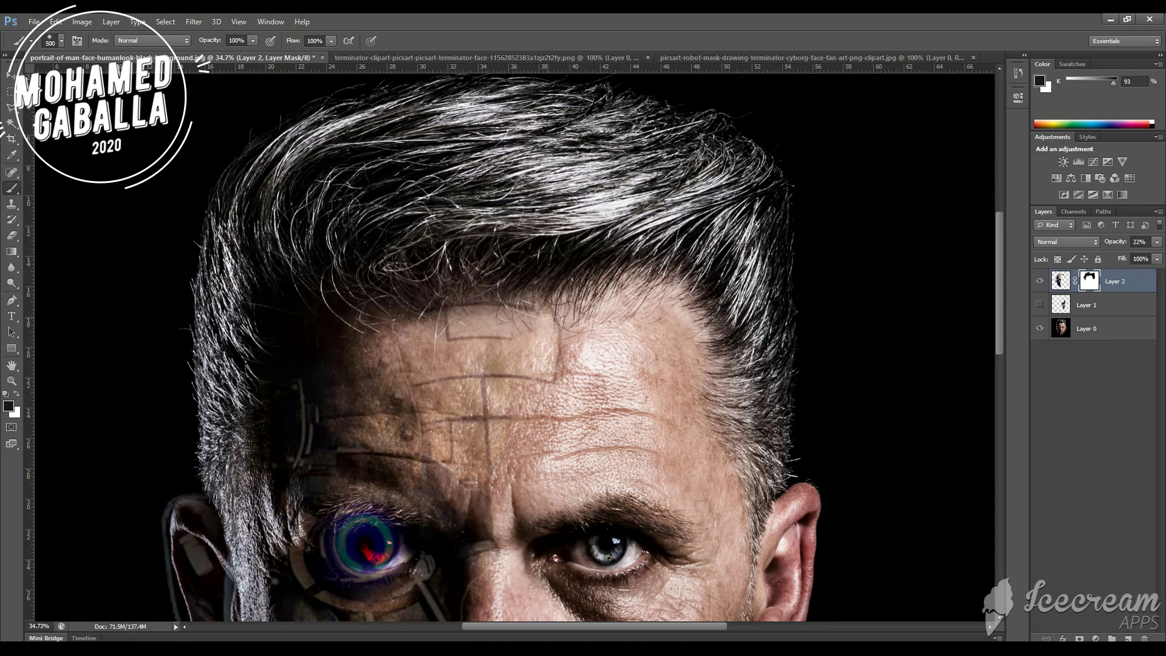
{"action": "scroll", "coordinate": [399, 305], "scroll_direction": "down", "scroll_amount": 3}
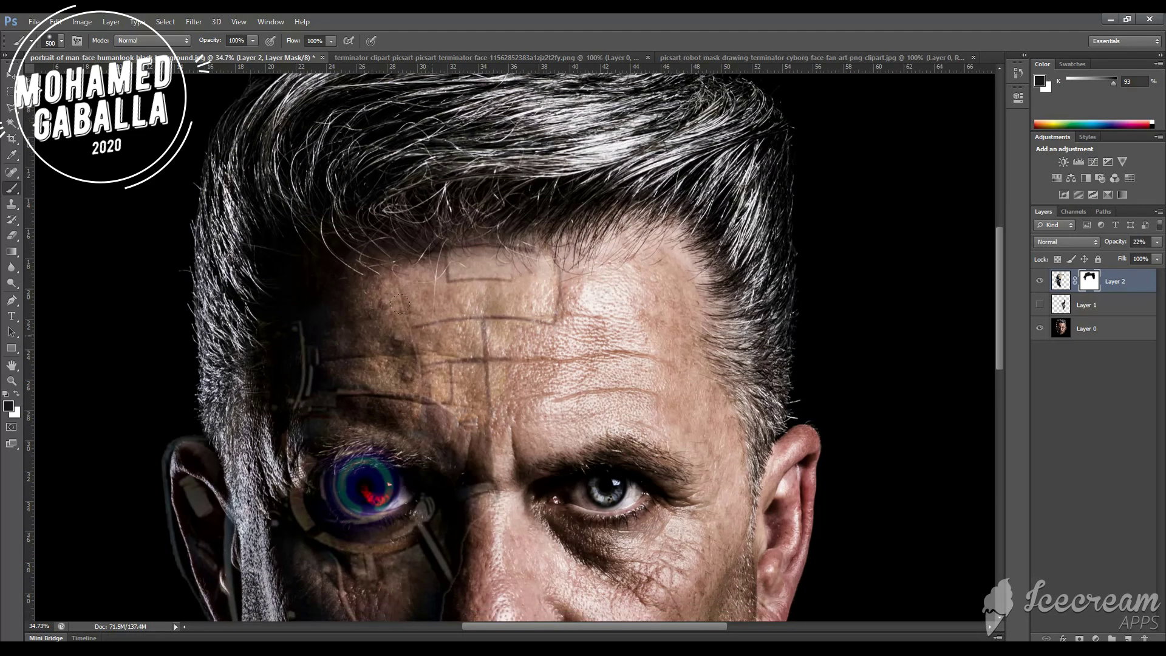
{"action": "scroll", "coordinate": [416, 302], "scroll_direction": "down", "scroll_amount": 1}
{"action": "scroll", "coordinate": [423, 303], "scroll_direction": "down", "scroll_amount": 1}
{"action": "scroll", "coordinate": [432, 305], "scroll_direction": "down", "scroll_amount": 1}
{"action": "scroll", "coordinate": [438, 306], "scroll_direction": "down", "scroll_amount": 1}
{"action": "scroll", "coordinate": [444, 307], "scroll_direction": "down", "scroll_amount": 1}
{"action": "scroll", "coordinate": [447, 309], "scroll_direction": "down", "scroll_amount": 1}
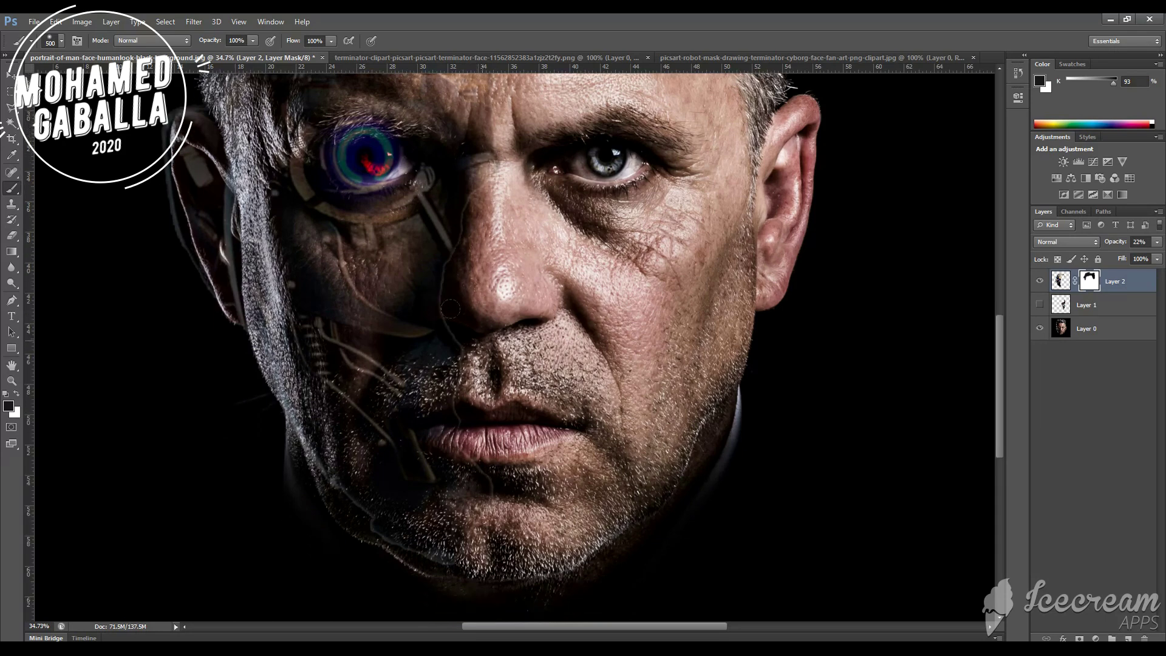
{"action": "scroll", "coordinate": [450, 309], "scroll_direction": "down", "scroll_amount": 1}
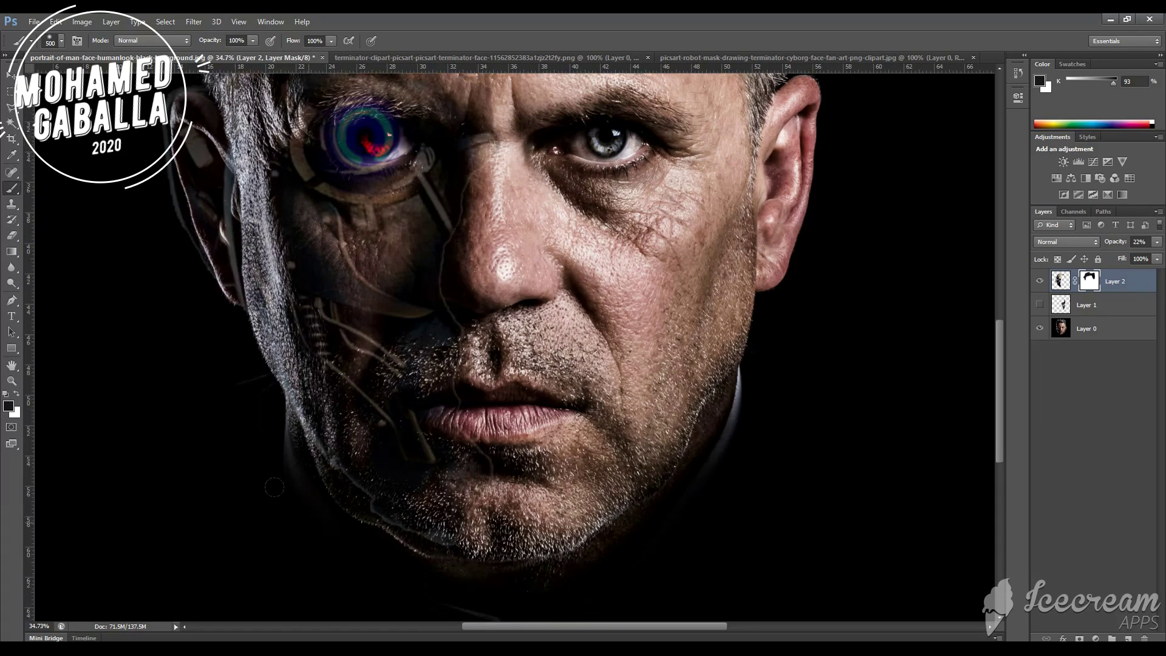
{"action": "scroll", "coordinate": [499, 403], "scroll_direction": "up", "scroll_amount": 1}
{"action": "scroll", "coordinate": [499, 403], "scroll_direction": "up", "scroll_amount": 1}
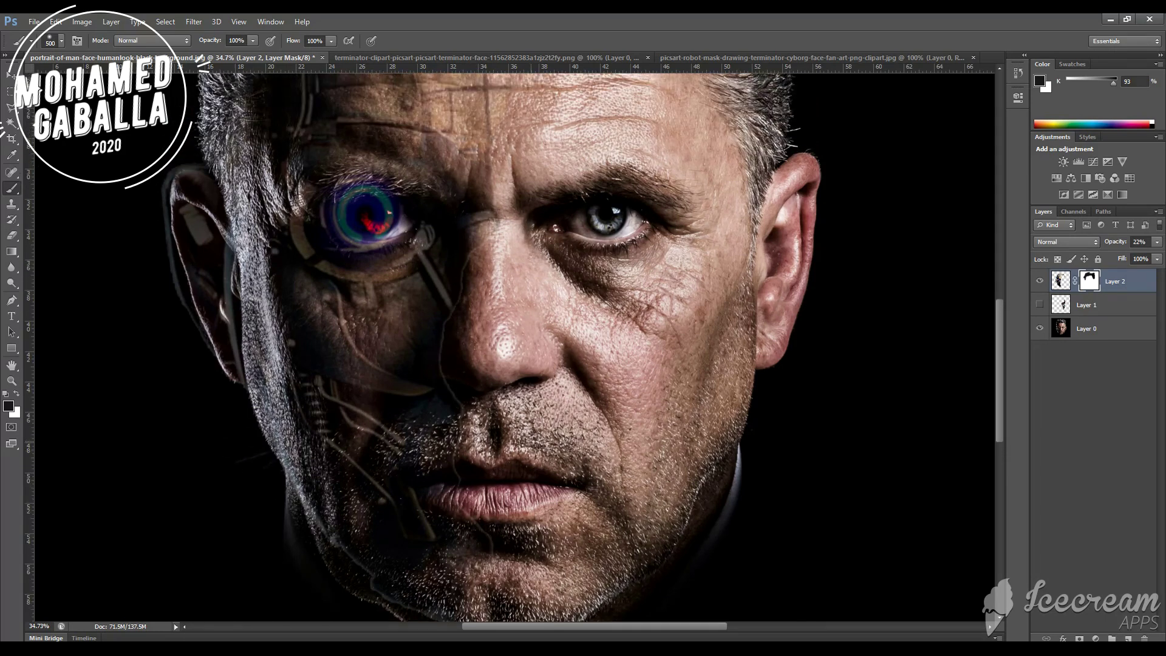
{"action": "scroll", "coordinate": [499, 403], "scroll_direction": "up", "scroll_amount": 1}
{"action": "scroll", "coordinate": [500, 403], "scroll_direction": "up", "scroll_amount": 2}
{"action": "scroll", "coordinate": [499, 404], "scroll_direction": "up", "scroll_amount": 1}
{"action": "scroll", "coordinate": [500, 404], "scroll_direction": "up", "scroll_amount": 1}
{"action": "scroll", "coordinate": [499, 403], "scroll_direction": "up", "scroll_amount": 1}
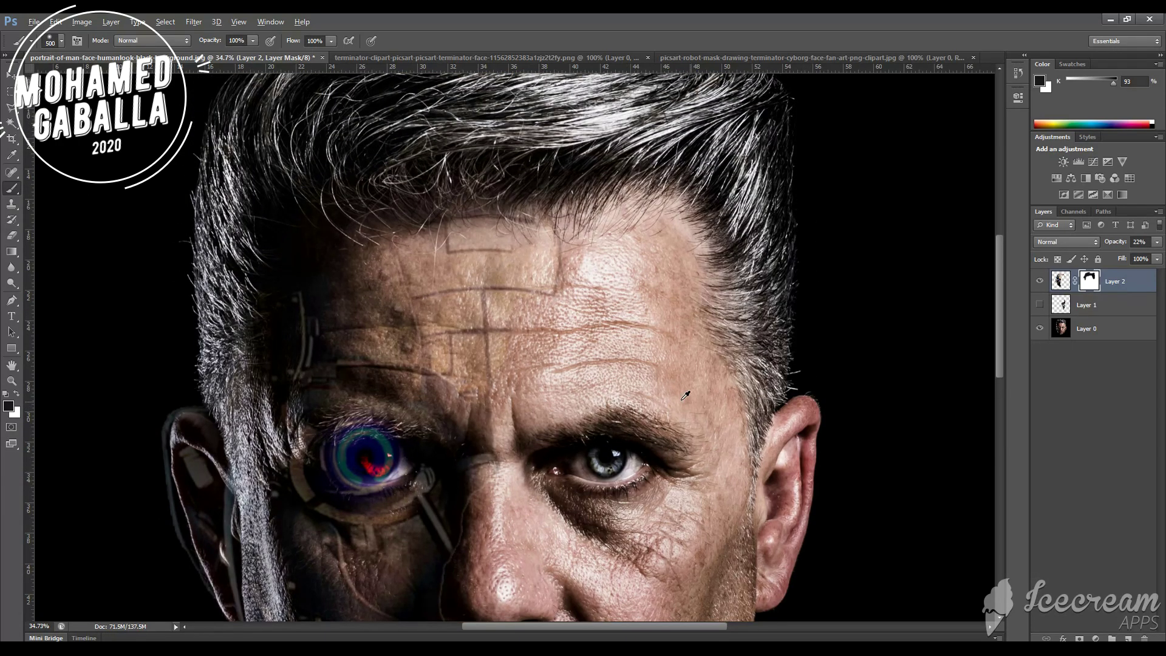
{"action": "scroll", "coordinate": [685, 395], "scroll_direction": "down", "scroll_amount": 2}
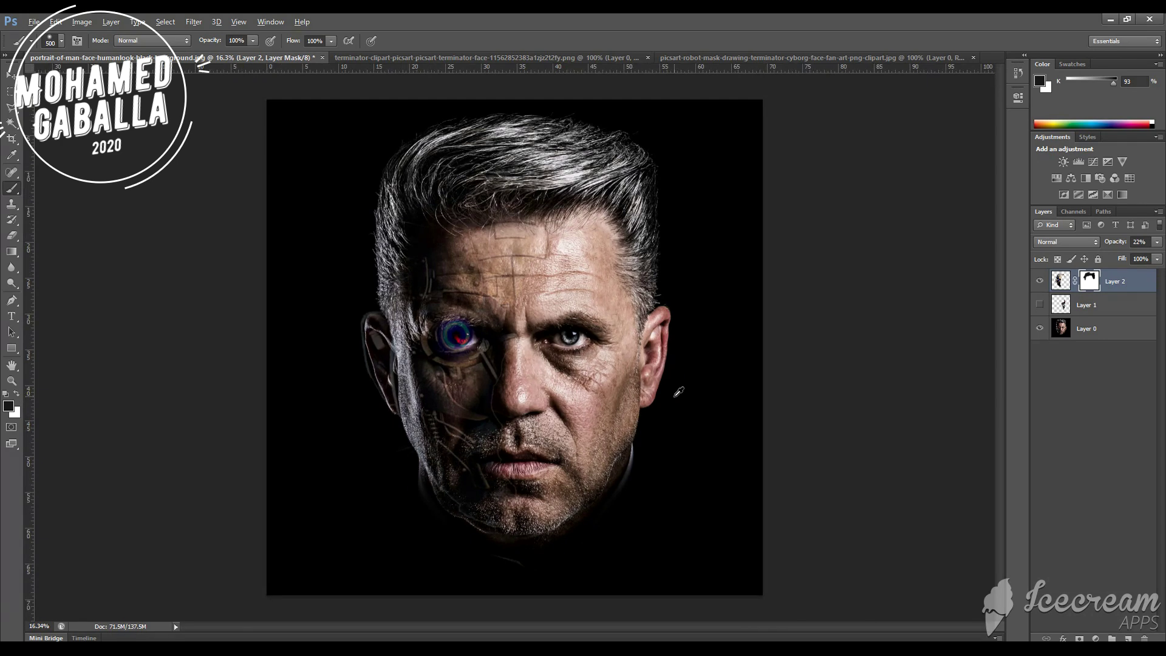
{"action": "scroll", "coordinate": [679, 392], "scroll_direction": "up", "scroll_amount": 1}
{"action": "key", "text": "alt"}
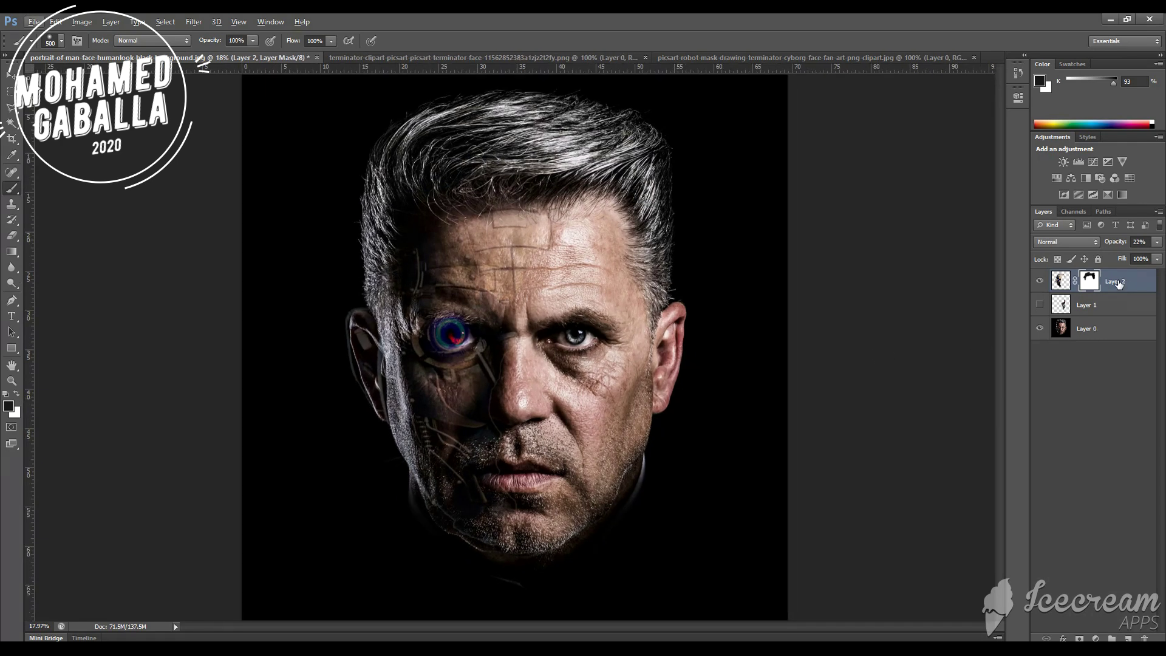
{"action": "left_click", "coordinate": [1060, 281]}
Set the cyborg layer, Layer 2, to 100% opacity
{"action": "key", "text": "x"}
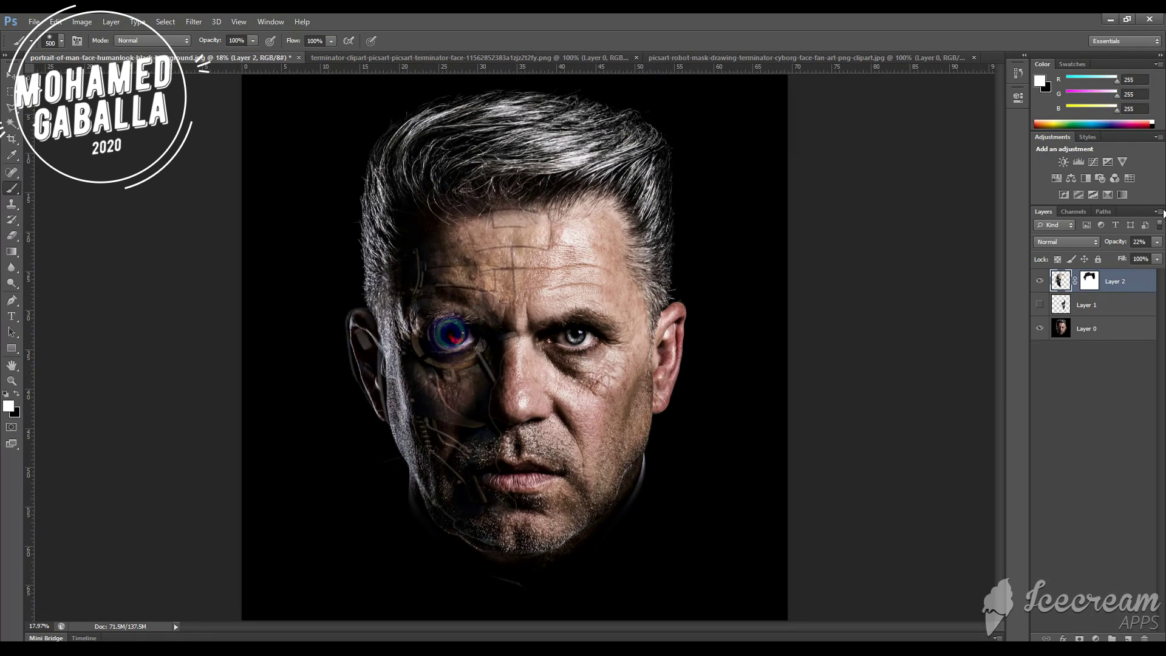
{"action": "left_click", "coordinate": [1154, 241]}
{"action": "left_click_drag", "start_coordinate": [1142, 258], "coordinate": [1162, 260]}
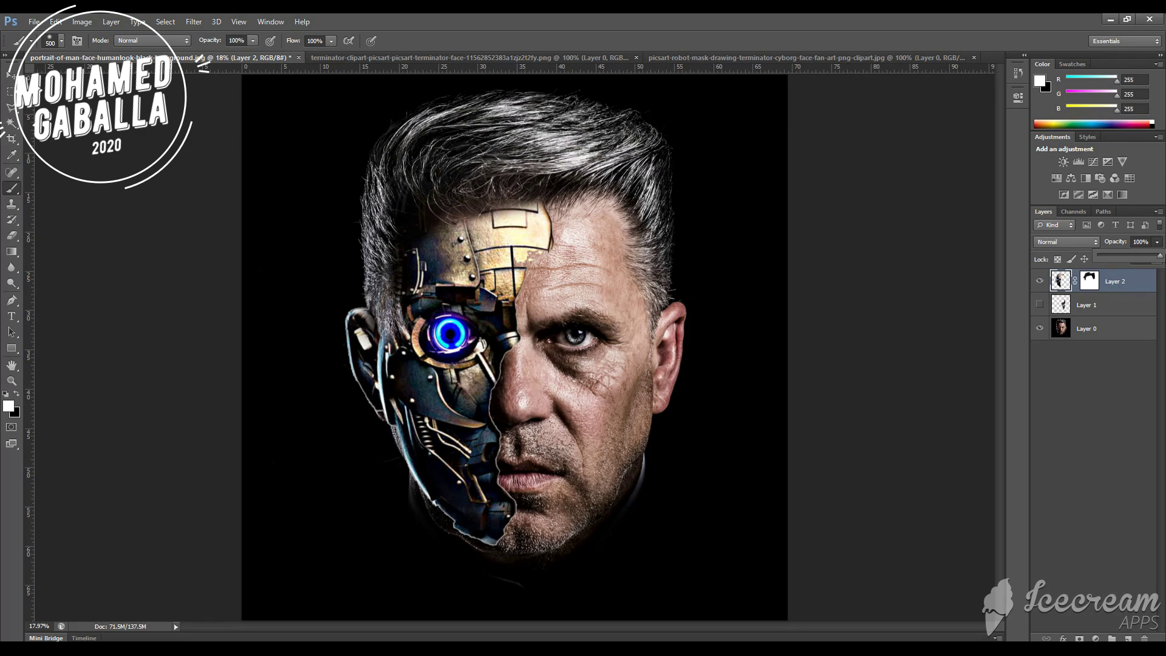
{"action": "scroll", "coordinate": [437, 224], "scroll_direction": "up", "scroll_amount": 2}
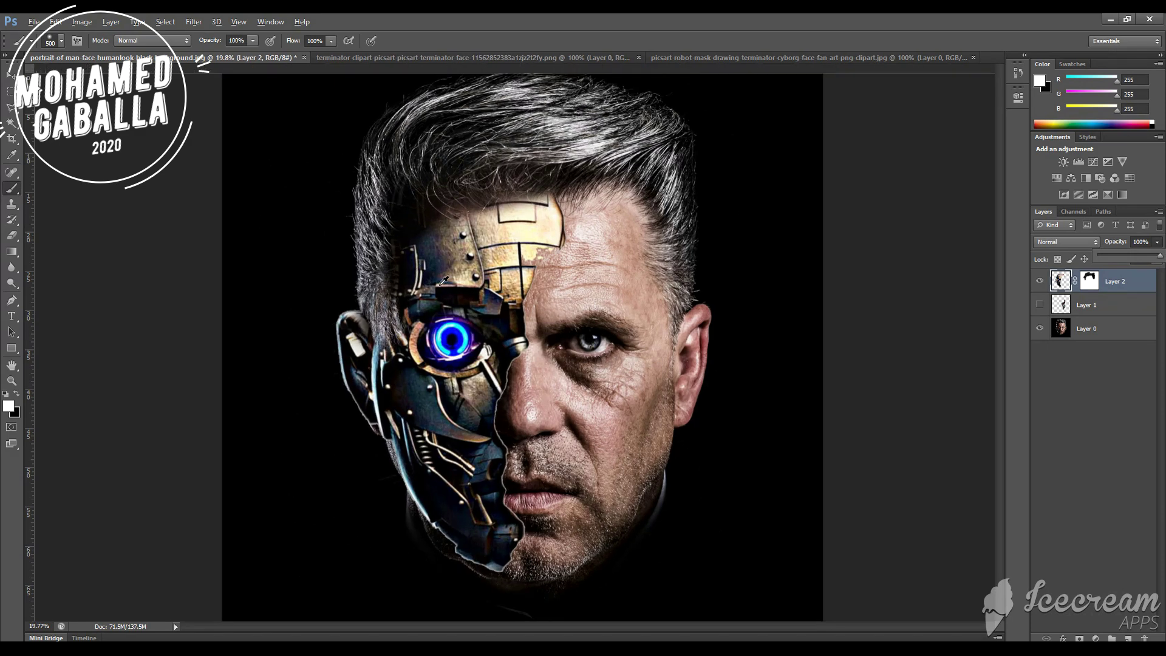
{"action": "scroll", "coordinate": [437, 224], "scroll_direction": "up", "scroll_amount": 2}
{"action": "scroll", "coordinate": [437, 225], "scroll_direction": "up", "scroll_amount": 2}
{"action": "scroll", "coordinate": [439, 213], "scroll_direction": "up", "scroll_amount": 2}
{"action": "scroll", "coordinate": [443, 201], "scroll_direction": "up", "scroll_amount": 2}
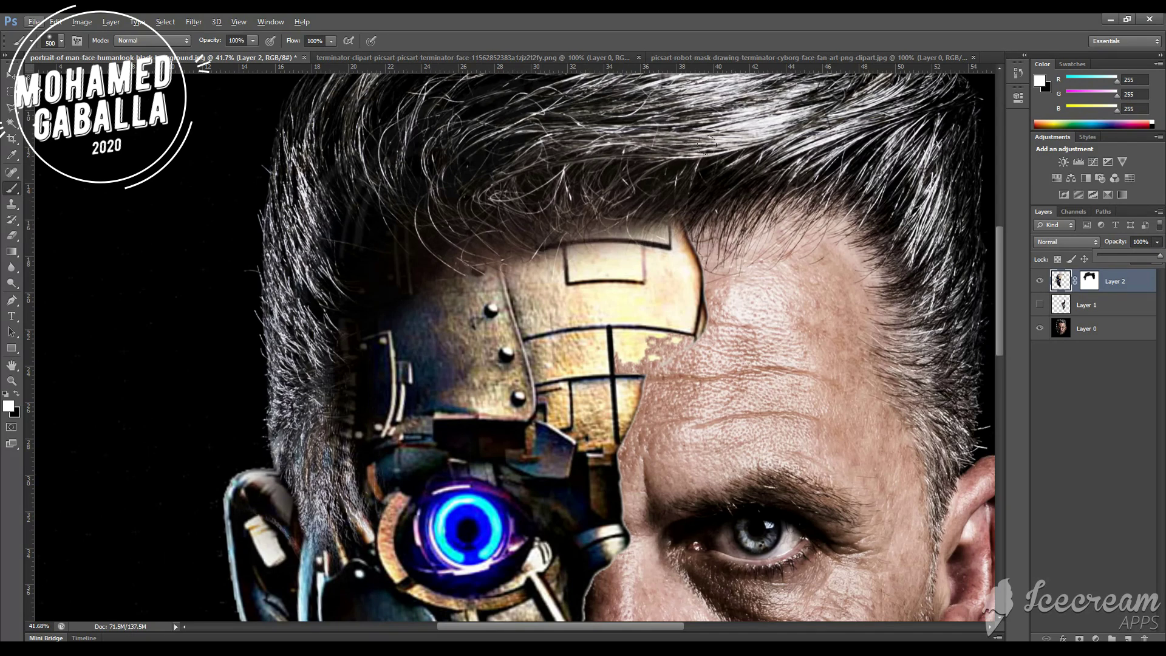
Brush black on Layer 2's mask to blend the plate's top and right edges into hair and skin
{"action": "left_click", "coordinate": [1090, 281]}
{"action": "key", "text": "x"}
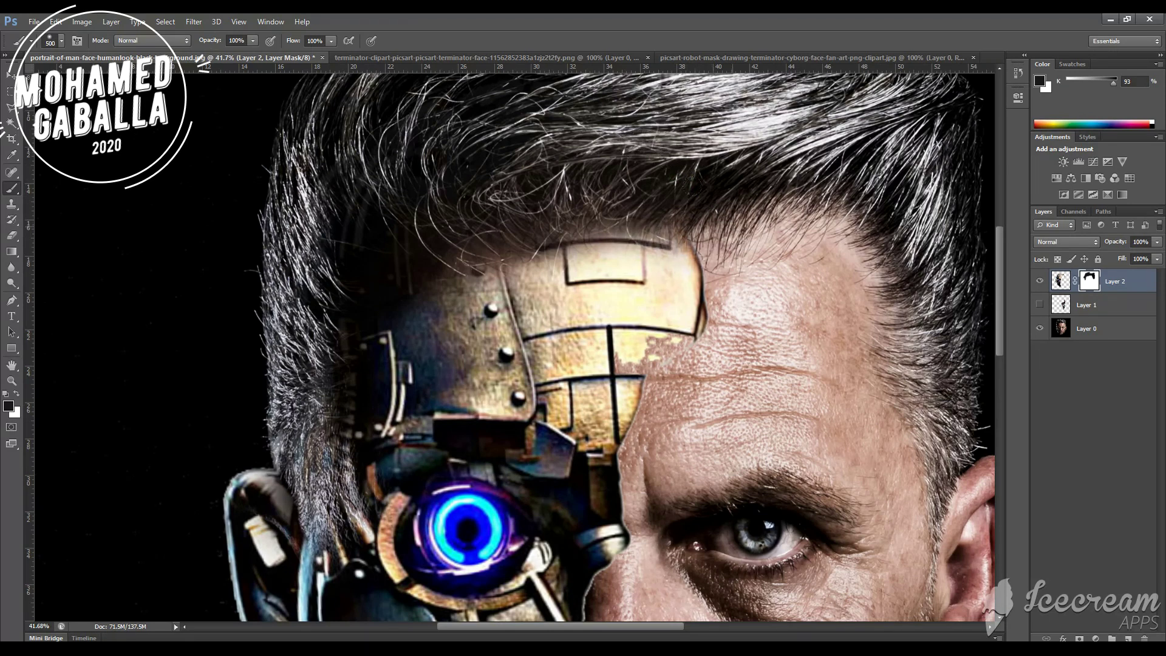
{"action": "left_click_drag", "start_coordinate": [686, 262], "coordinate": [744, 252]}
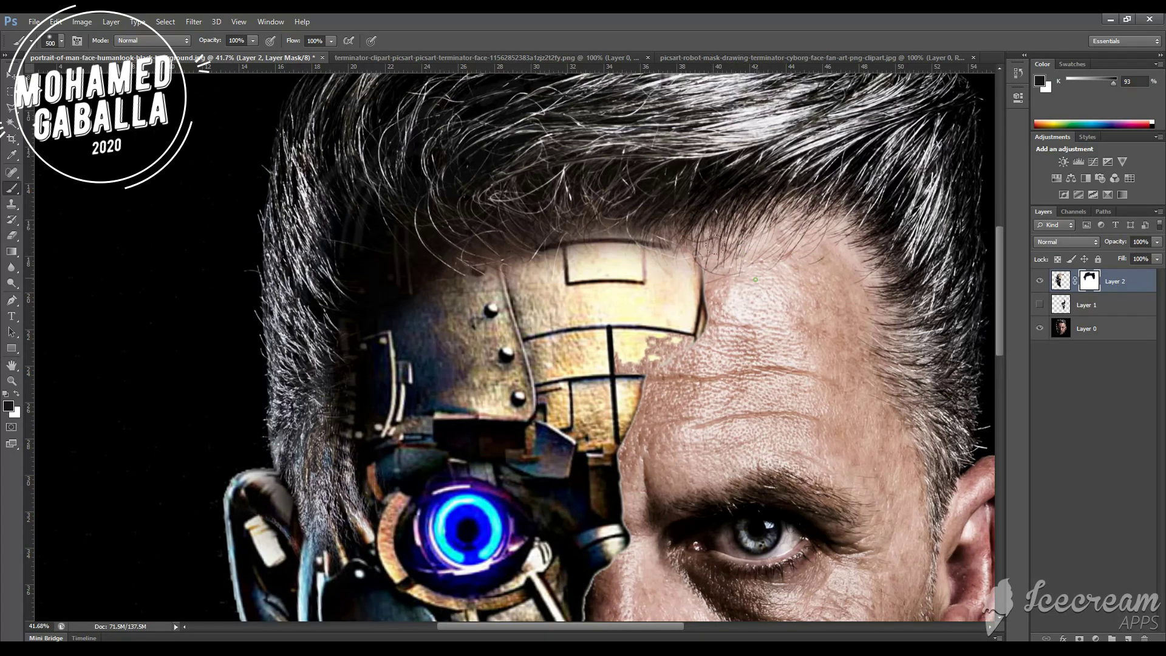
{"action": "left_click_drag", "start_coordinate": [702, 259], "coordinate": [722, 285]}
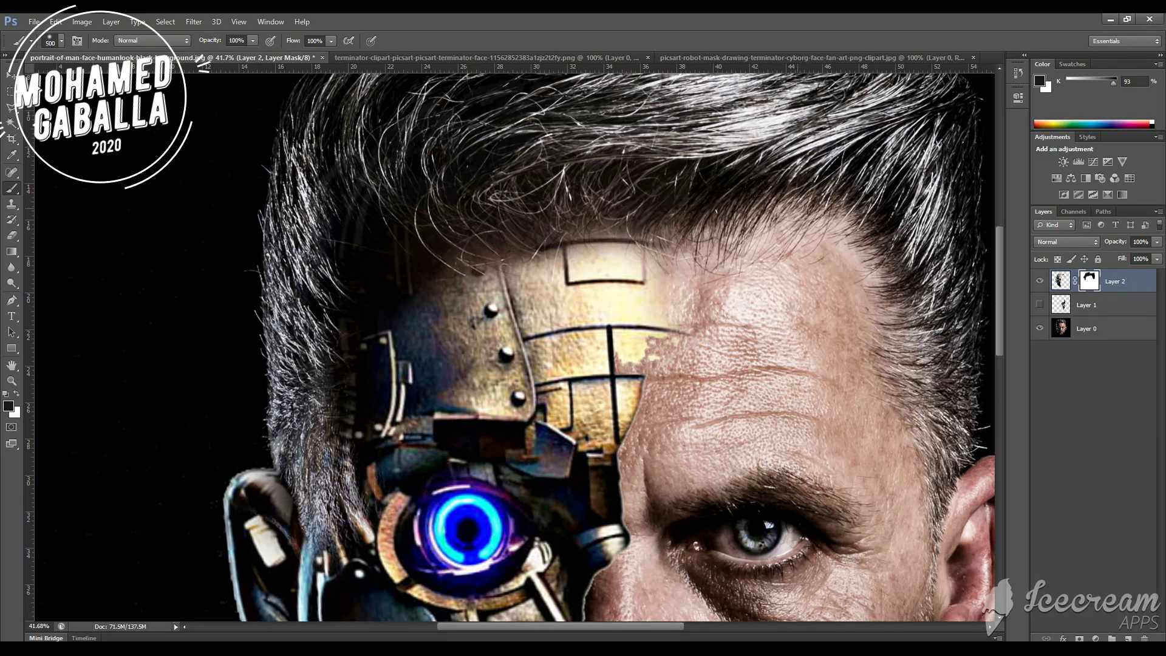
{"action": "left_click_drag", "start_coordinate": [668, 316], "coordinate": [659, 340]}
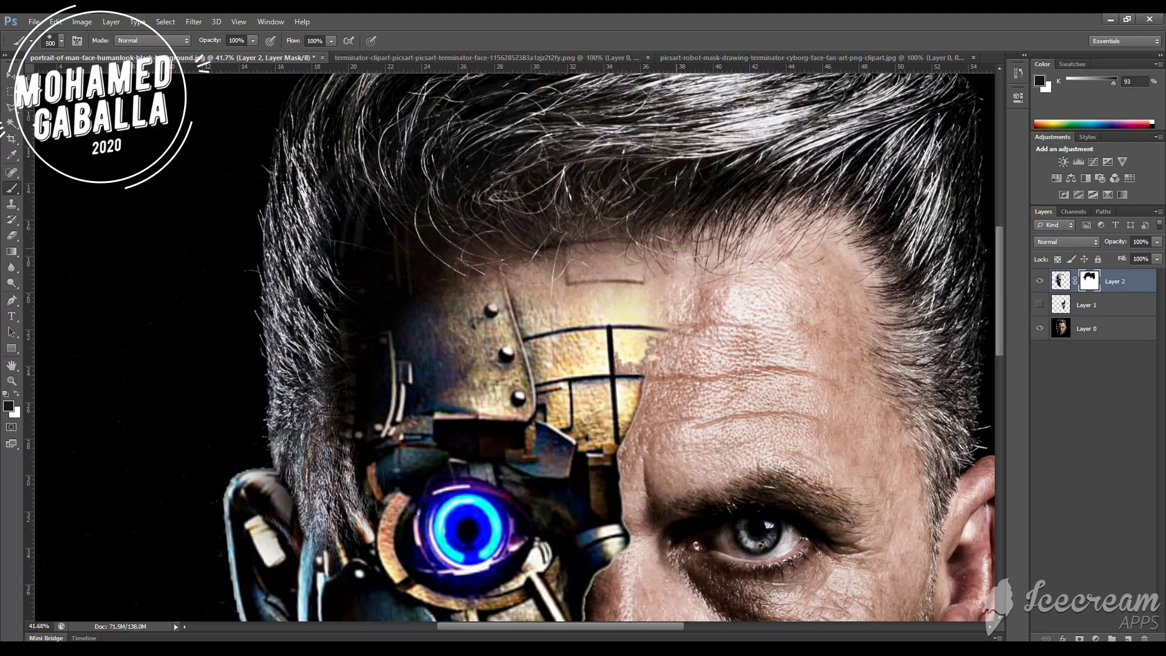
Fit the image in view and start a Polygonal Lasso outline around the natural eye's iris
{"action": "key", "text": "ctrl+0"}
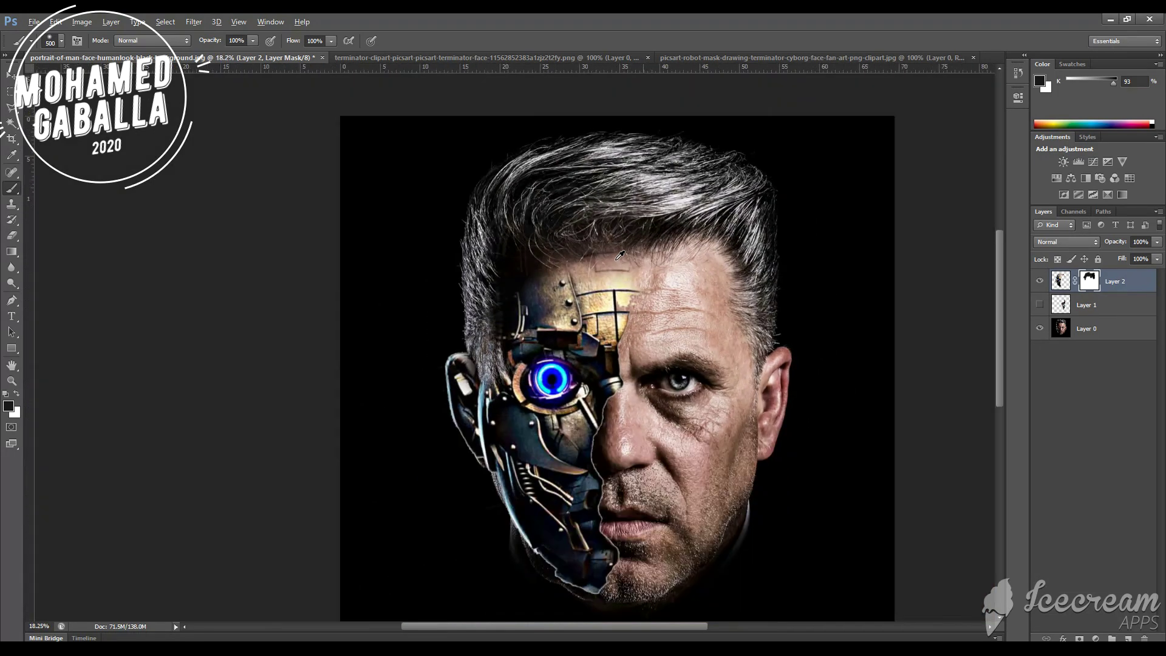
{"action": "key", "text": "ctrl+minus"}
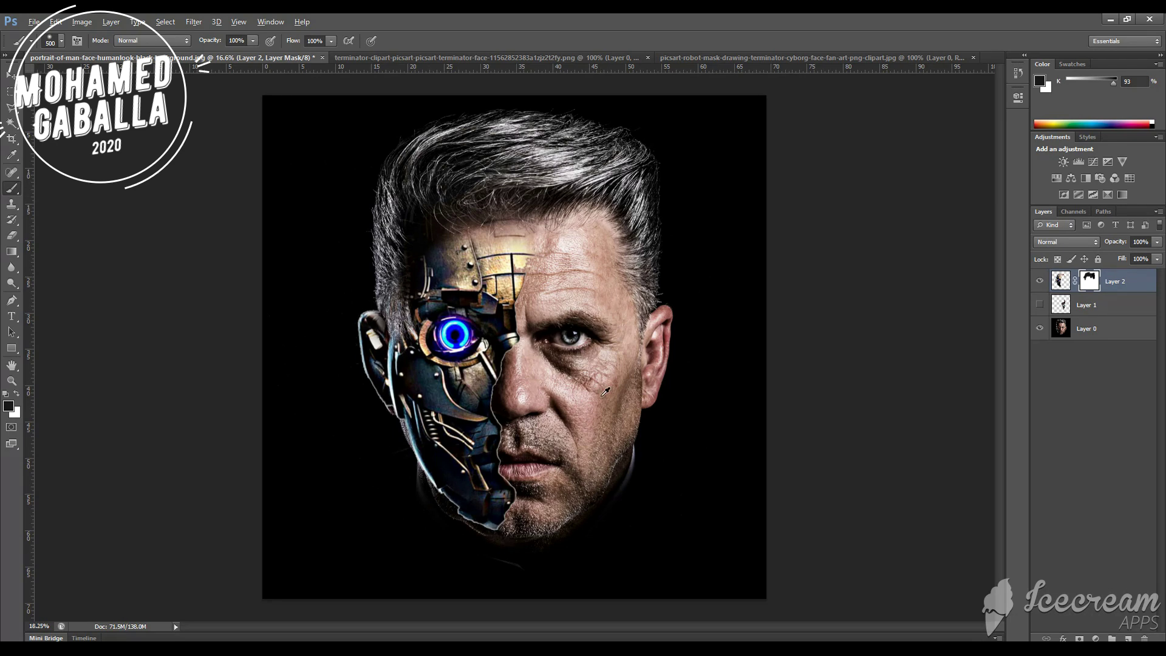
{"action": "scroll", "coordinate": [604, 392], "scroll_direction": "up", "scroll_amount": 3}
{"action": "scroll", "coordinate": [577, 389], "scroll_direction": "up", "scroll_amount": 1}
{"action": "scroll", "coordinate": [551, 387], "scroll_direction": "up", "scroll_amount": 1}
{"action": "scroll", "coordinate": [551, 386], "scroll_direction": "up", "scroll_amount": 1}
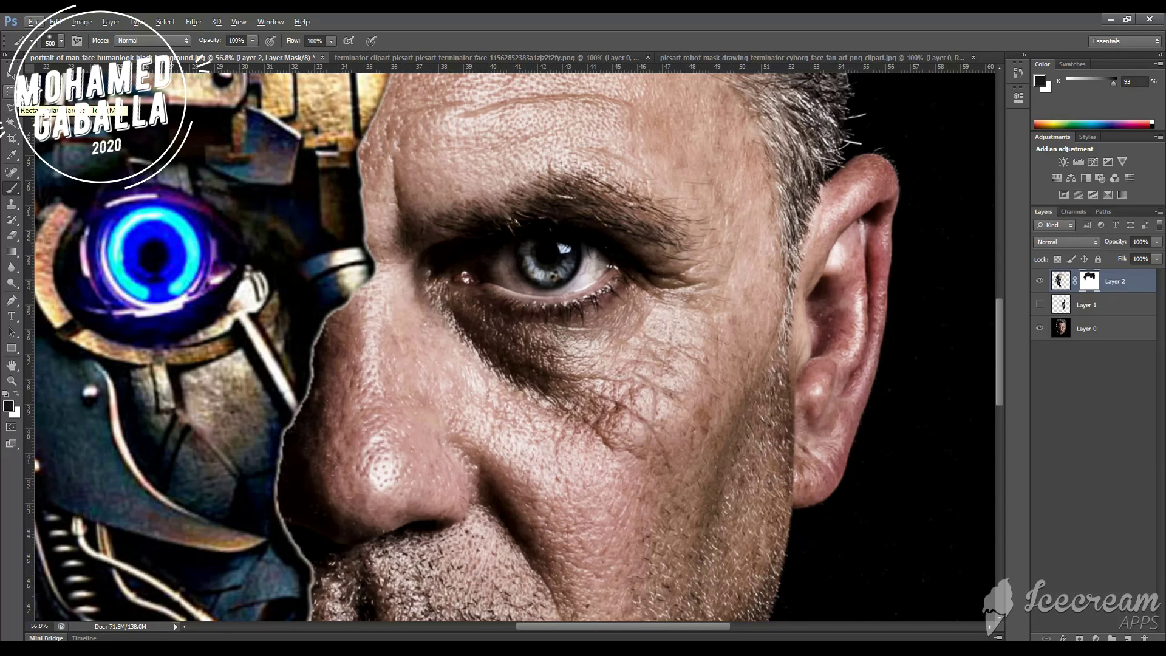
{"action": "left_click", "coordinate": [11, 108]}
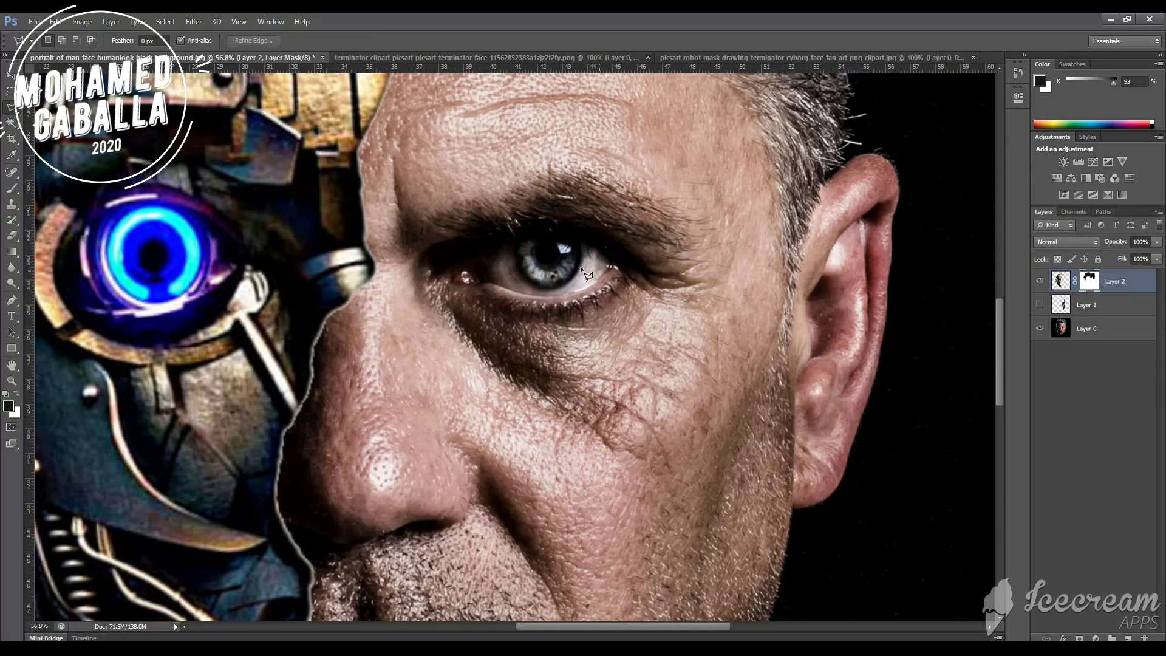
{"action": "left_click", "coordinate": [521, 249]}
{"action": "left_click", "coordinate": [521, 266]}
{"action": "left_click", "coordinate": [535, 279]}
Close the iris selection and switch to the portrait layer, Layer 0
{"action": "left_click", "coordinate": [569, 278]}
{"action": "left_click", "coordinate": [572, 245]}
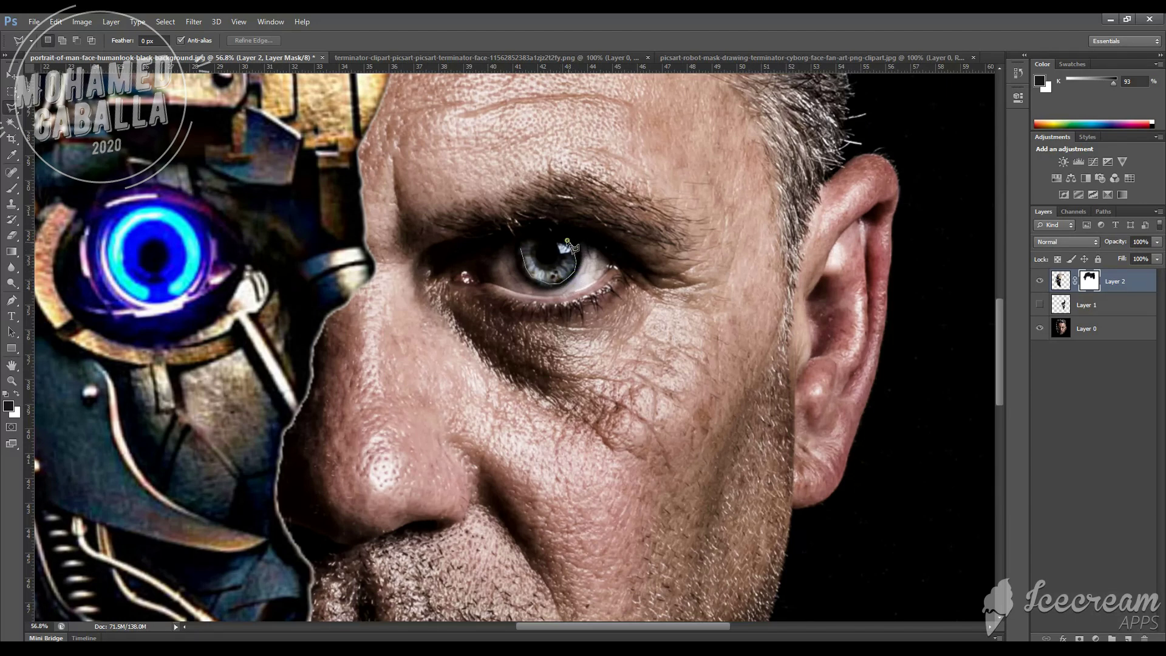
{"action": "left_click", "coordinate": [521, 247]}
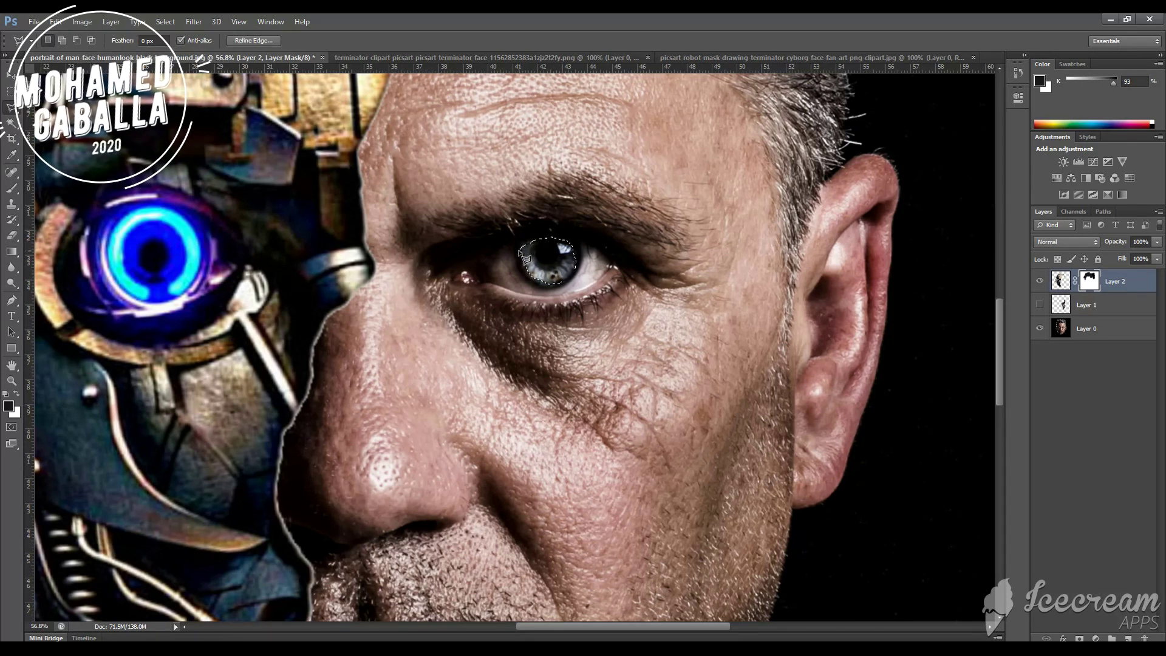
{"action": "left_click", "coordinate": [1055, 329]}
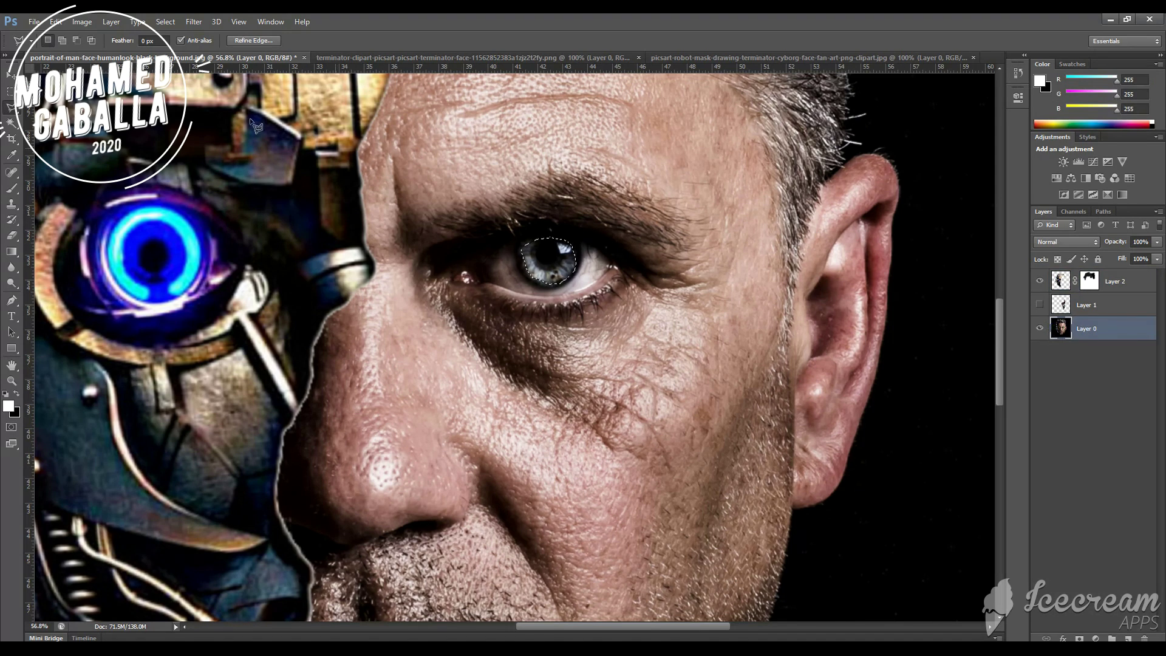
{"action": "left_click", "coordinate": [85, 23]}
{"action": "mouse_move", "coordinate": [100, 52]}
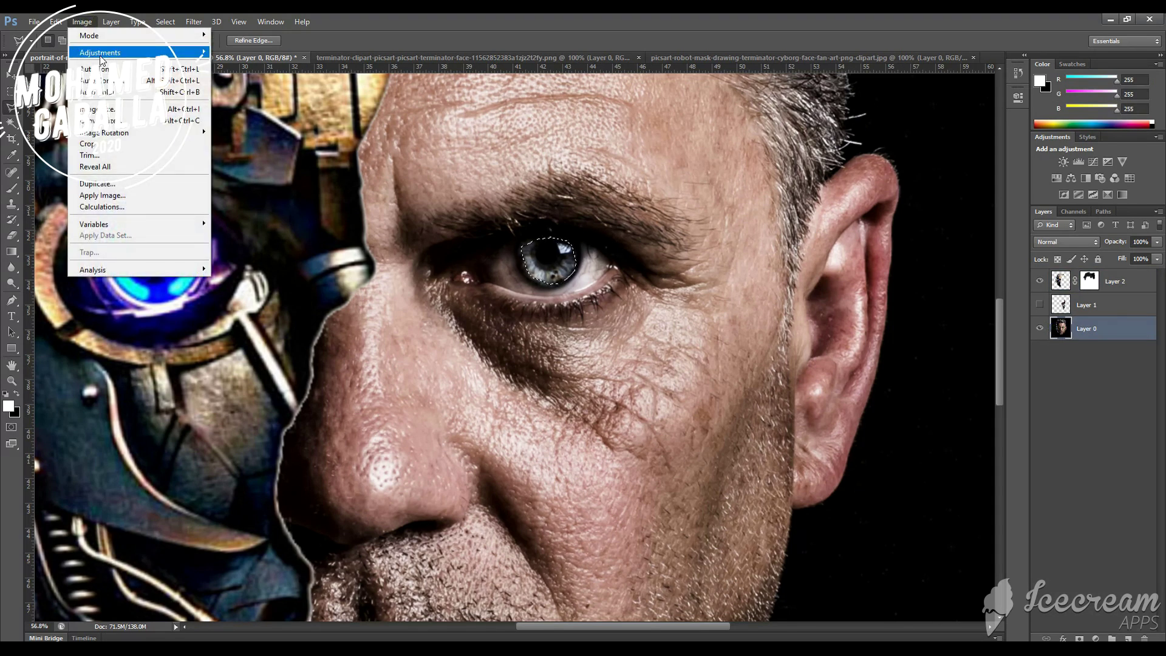
Colorize the selected iris with Hue/Saturation at Hue 215, Saturation 100, Lightness +10
{"action": "left_click", "coordinate": [261, 115]}
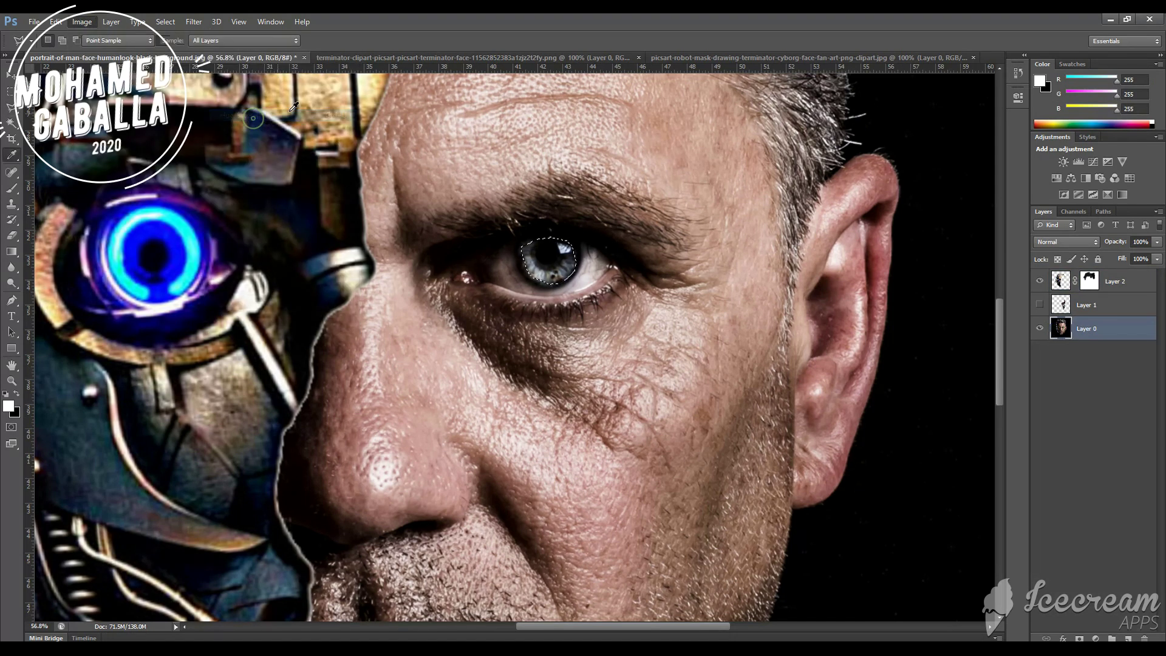
{"action": "left_click_drag", "start_coordinate": [579, 117], "coordinate": [424, 380]}
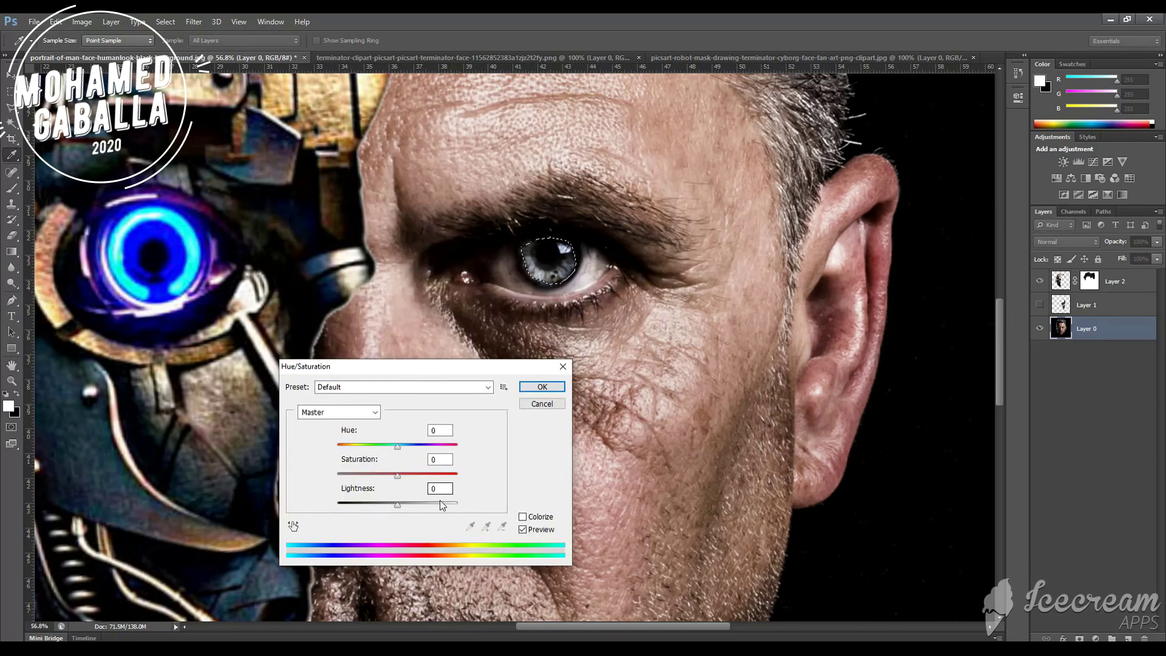
{"action": "left_click", "coordinate": [523, 516]}
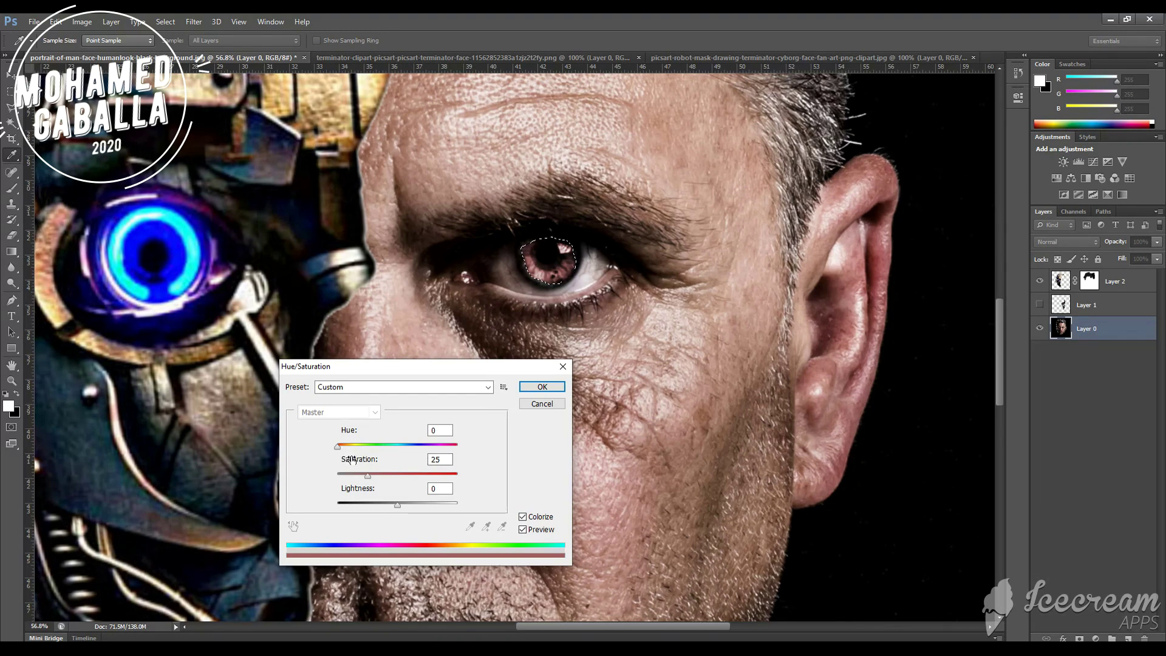
{"action": "left_click_drag", "start_coordinate": [338, 447], "coordinate": [420, 446]}
{"action": "left_click_drag", "start_coordinate": [377, 476], "coordinate": [397, 477]}
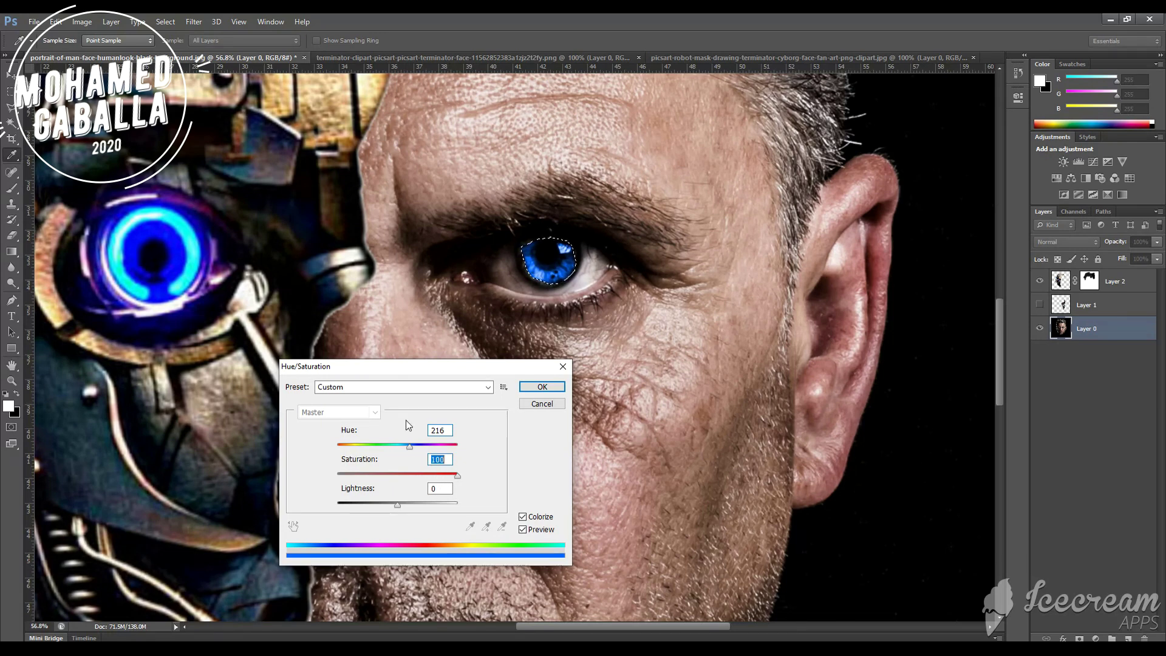
{"action": "mouse_move", "coordinate": [409, 447]}
{"action": "left_mouse_down"}
{"action": "mouse_move", "coordinate": [396, 448]}
{"action": "mouse_move", "coordinate": [404, 452]}
{"action": "left_mouse_up"}
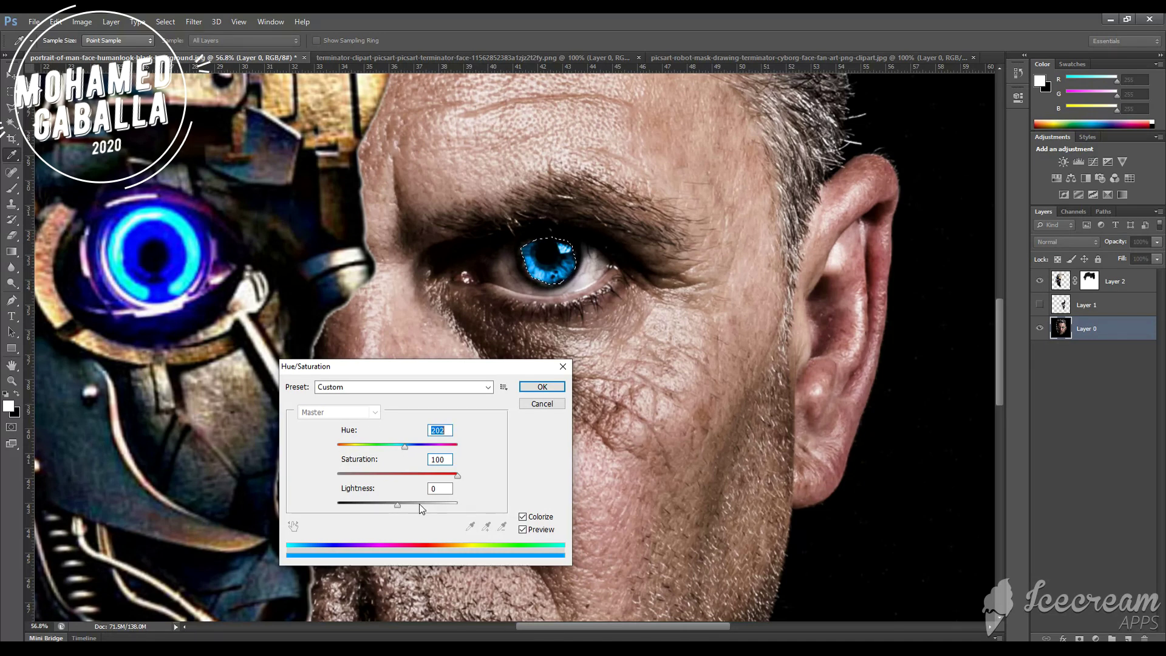
{"action": "left_click_drag", "start_coordinate": [399, 504], "coordinate": [407, 505]}
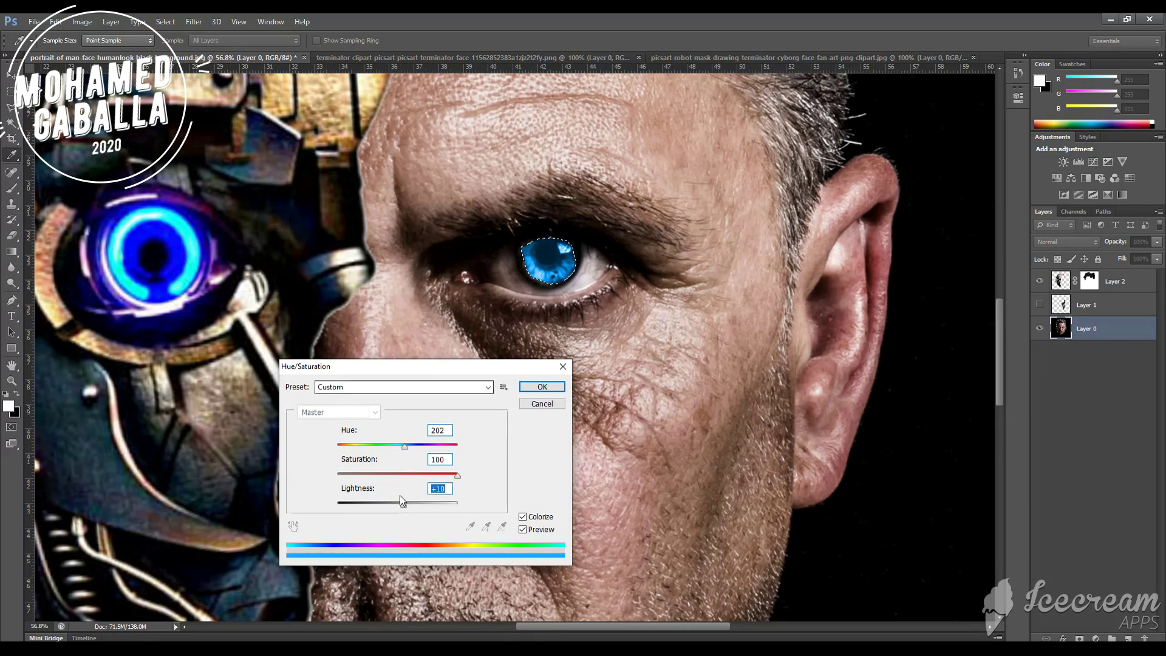
{"action": "left_click_drag", "start_coordinate": [403, 449], "coordinate": [409, 451]}
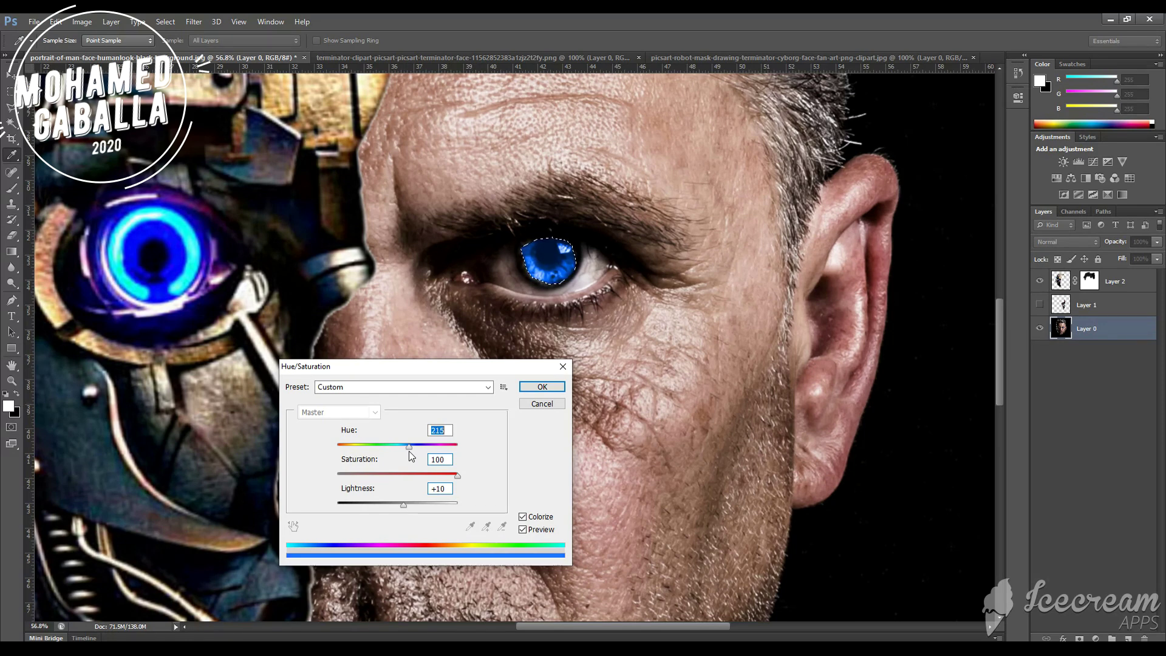
{"action": "left_click", "coordinate": [544, 387]}
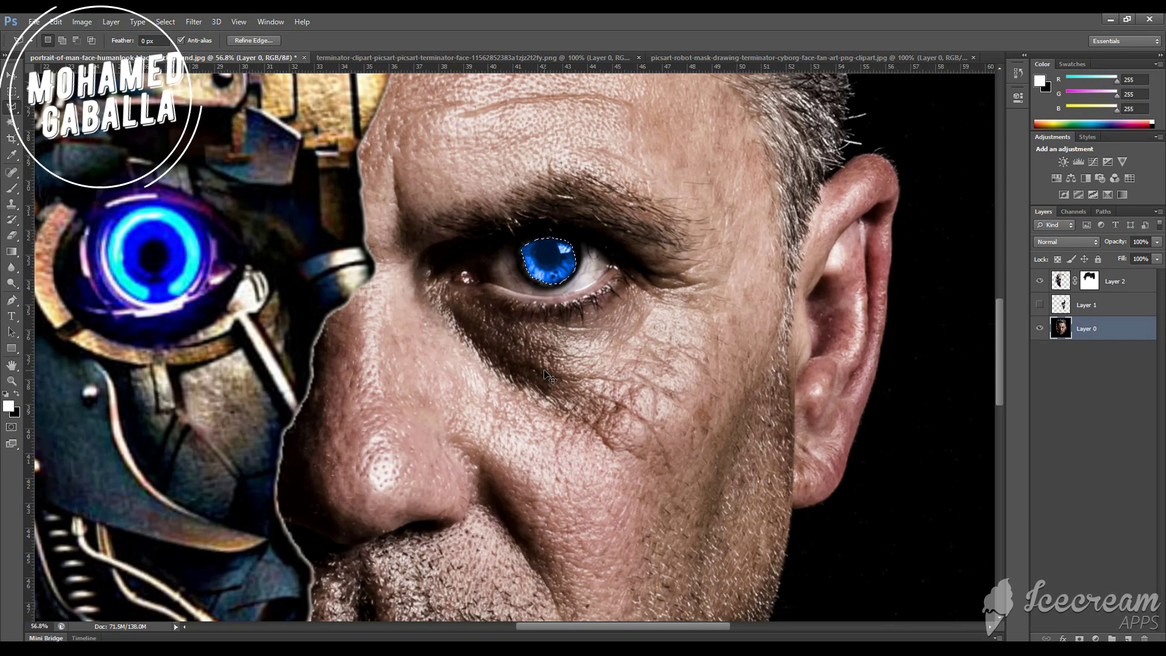
Deselect the iris and scroll around the portrait to review the blue eye
{"action": "key", "text": "ctrl+d"}
{"action": "scroll", "coordinate": [475, 367], "scroll_direction": "down", "scroll_amount": 4}
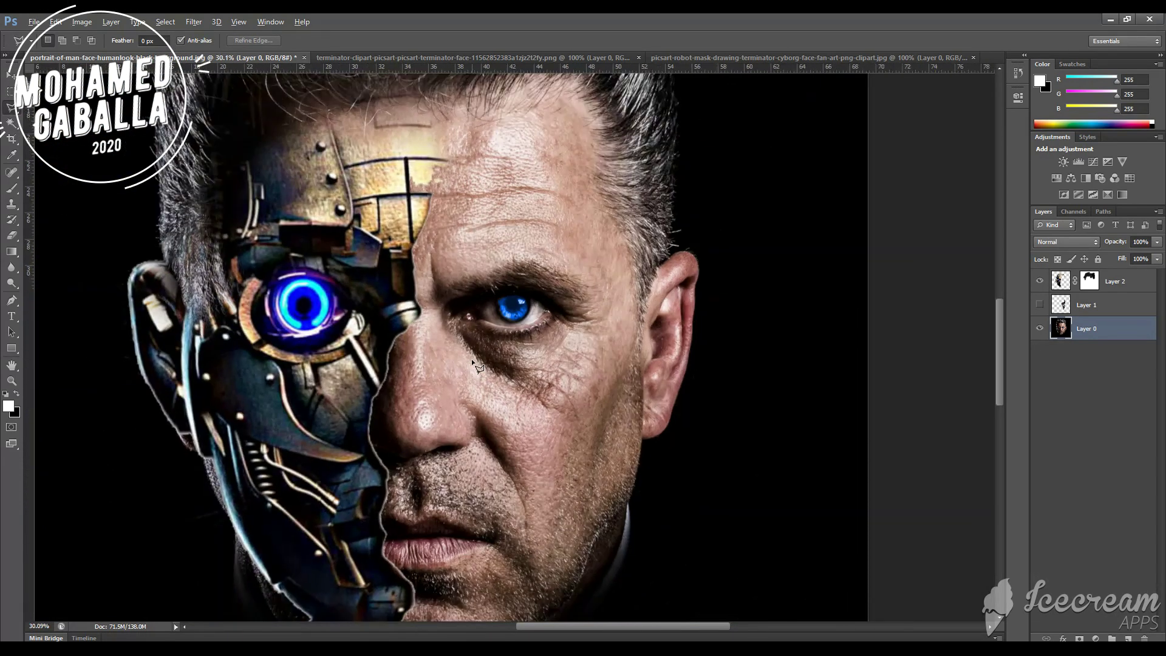
{"action": "scroll", "coordinate": [475, 366], "scroll_direction": "down", "scroll_amount": 1}
{"action": "scroll", "coordinate": [475, 366], "scroll_direction": "down", "scroll_amount": 1}
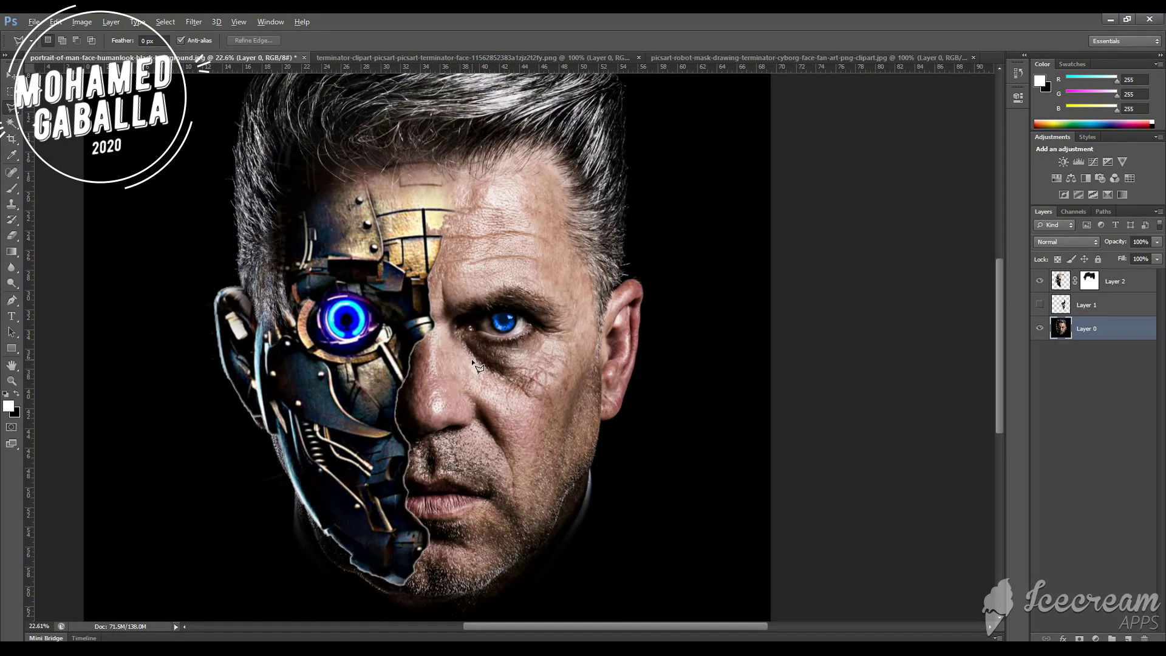
{"action": "scroll", "coordinate": [475, 366], "scroll_direction": "down", "scroll_amount": 1}
{"action": "scroll", "coordinate": [475, 366], "scroll_direction": "down", "scroll_amount": 2}
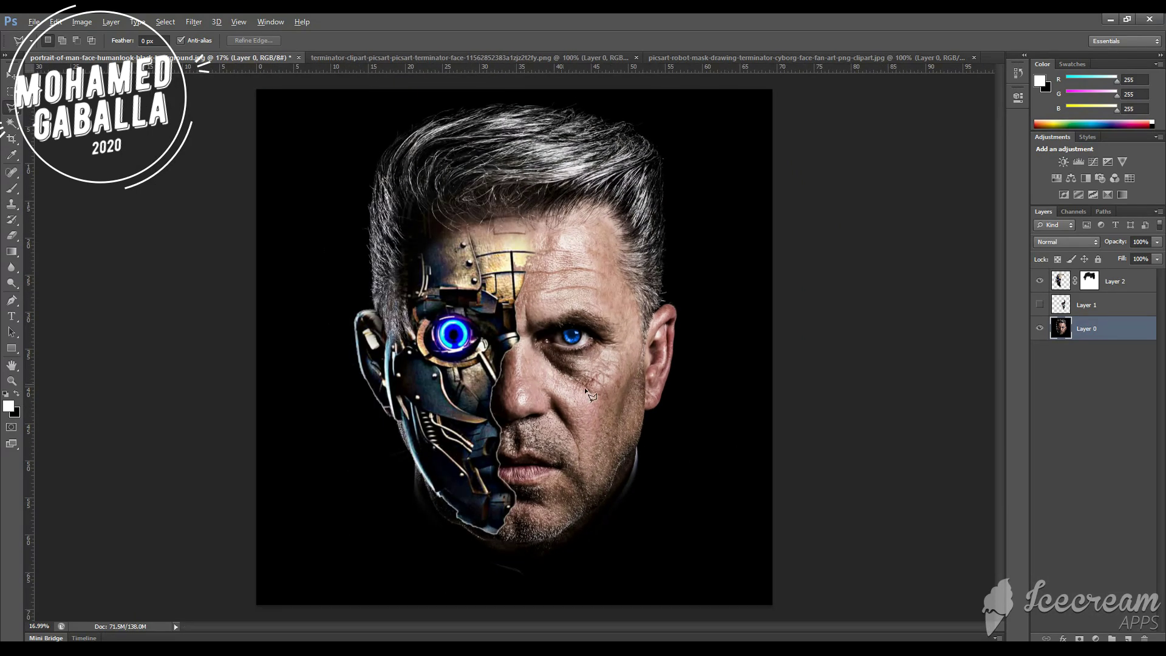
{"action": "scroll", "coordinate": [561, 416], "scroll_direction": "up", "scroll_amount": 1}
{"action": "scroll", "coordinate": [548, 455], "scroll_direction": "down", "scroll_amount": 3}
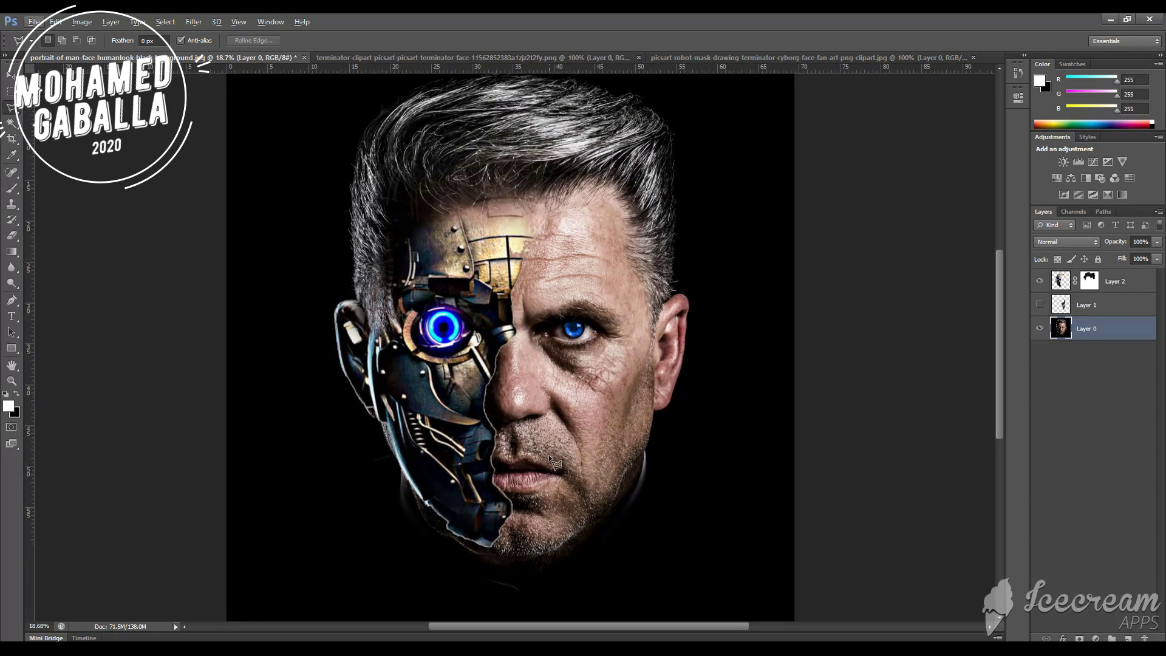
{"action": "scroll", "coordinate": [493, 460], "scroll_direction": "up", "scroll_amount": 2}
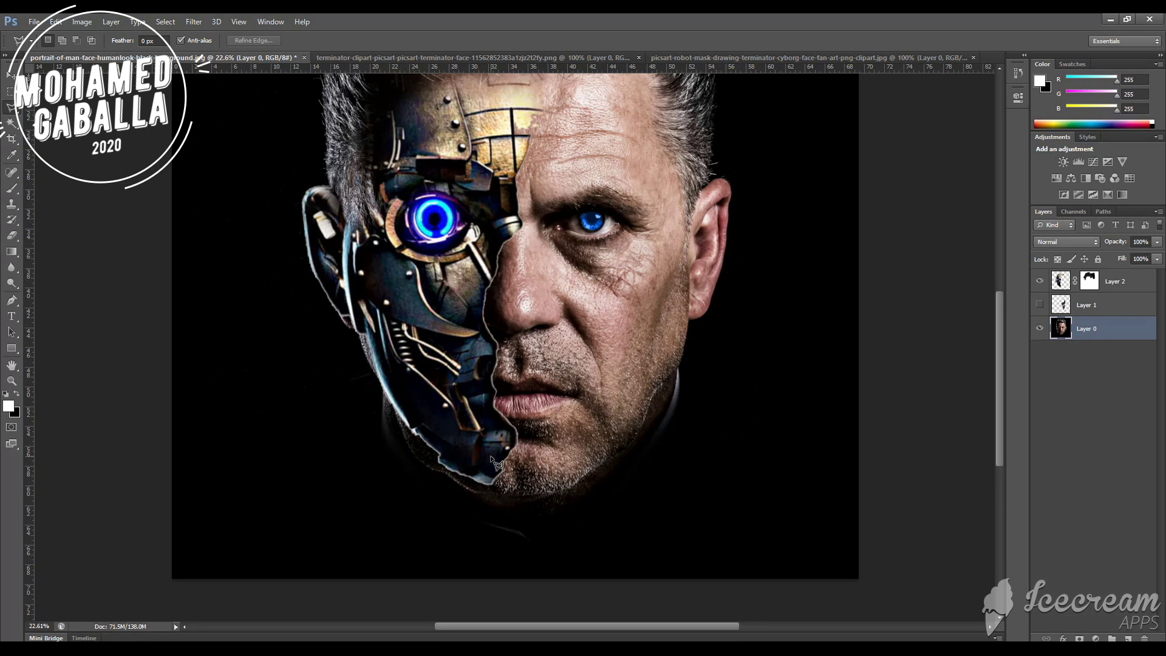
{"action": "scroll", "coordinate": [639, 381], "scroll_direction": "up", "scroll_amount": 2}
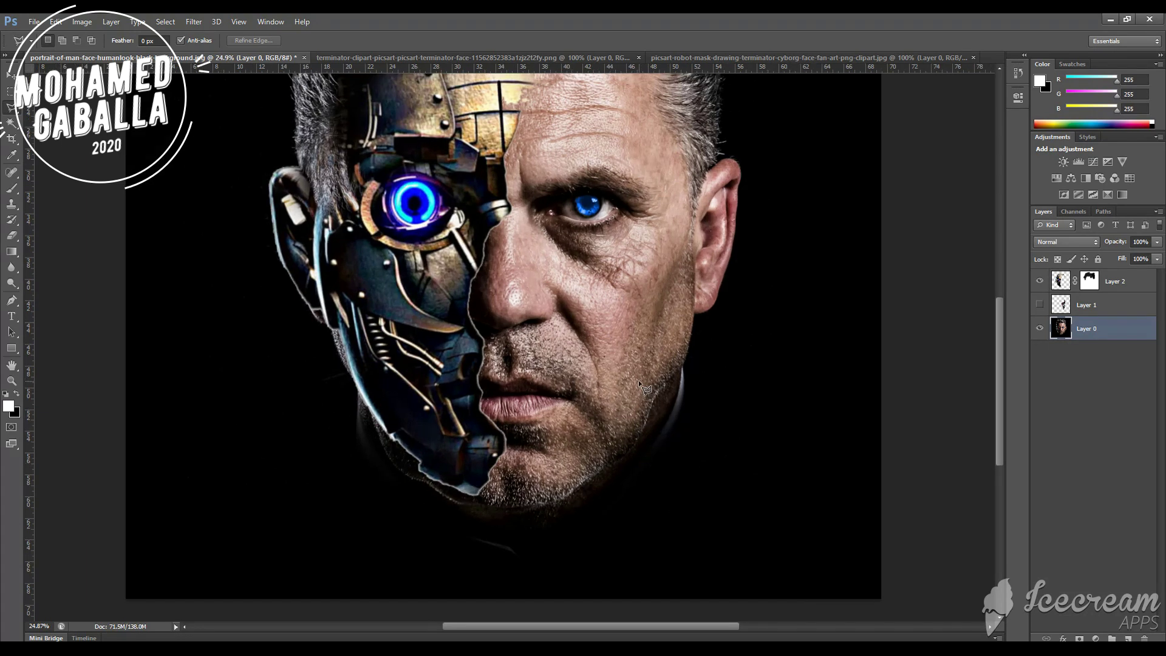
{"action": "scroll", "coordinate": [639, 380], "scroll_direction": "down", "scroll_amount": 3}
{"action": "scroll", "coordinate": [639, 380], "scroll_direction": "down", "scroll_amount": 2}
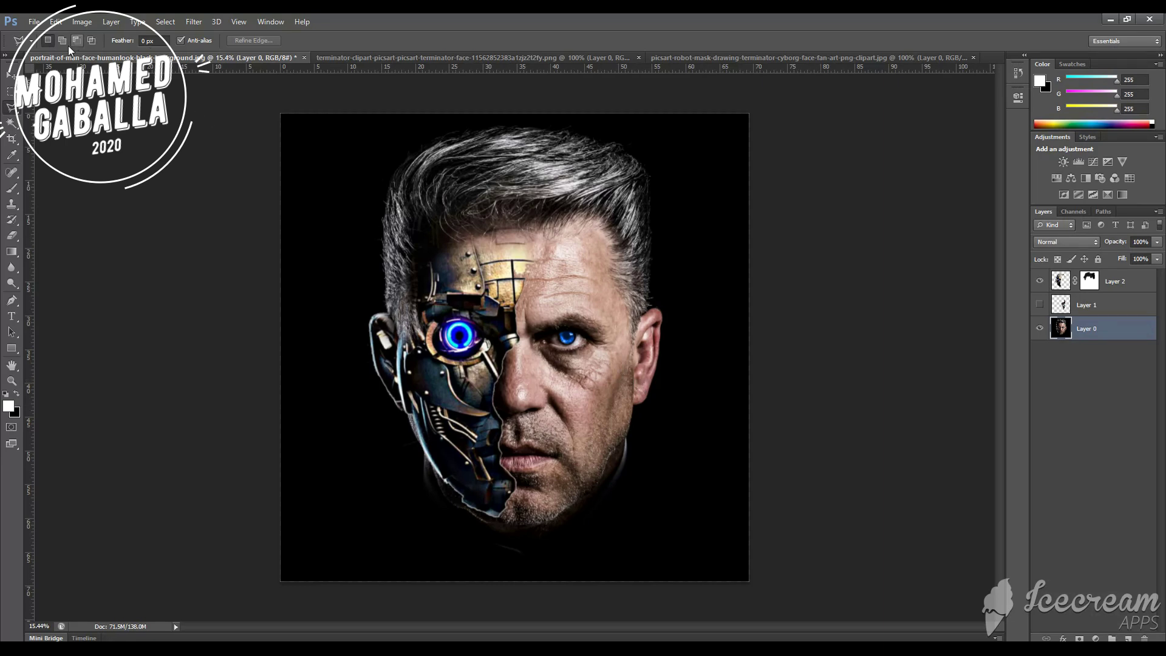
Save a copy as JPEG named 2.jpg with the Quality slider at maximum
{"action": "left_click", "coordinate": [34, 21]}
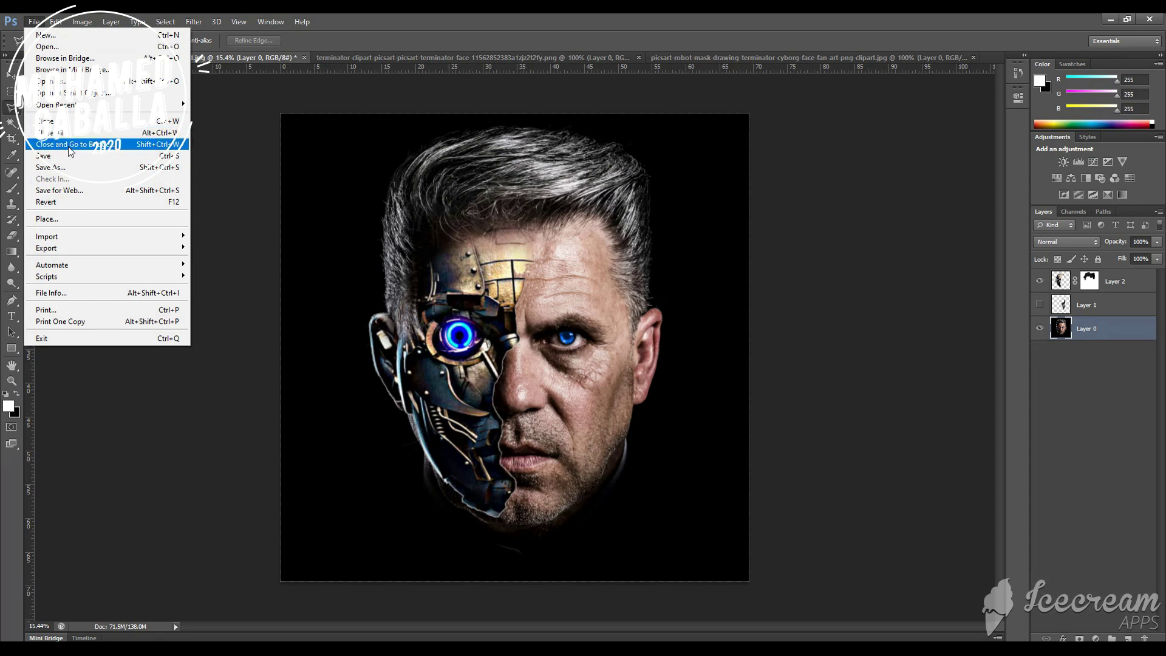
{"action": "left_click", "coordinate": [67, 167]}
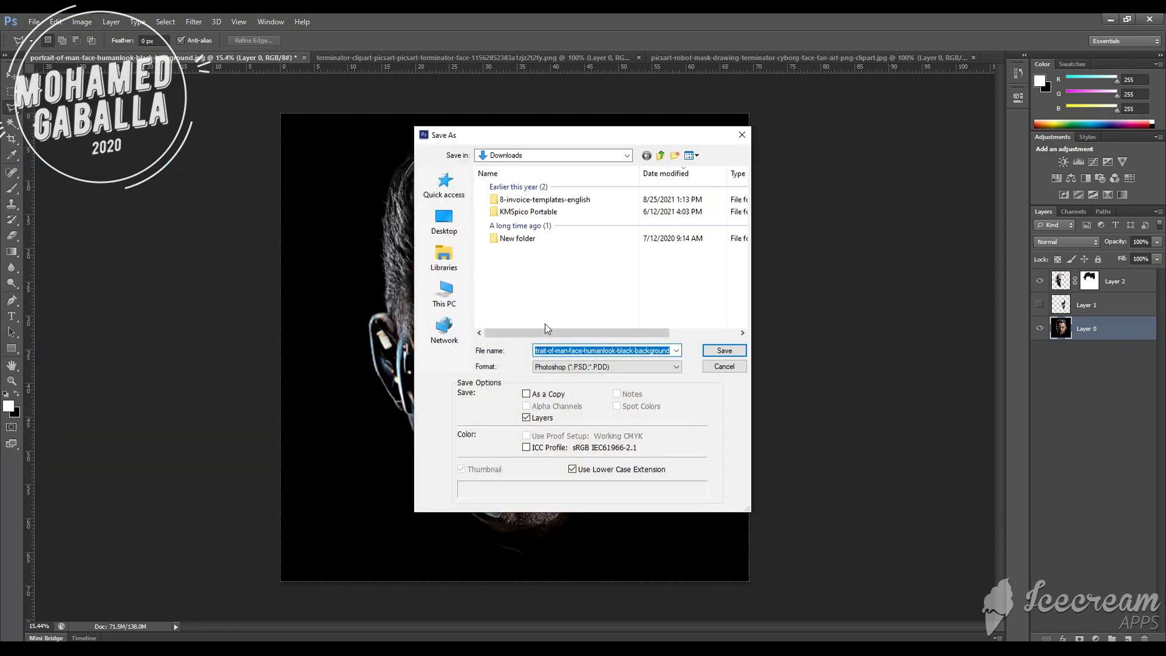
{"action": "type", "text": "2"}
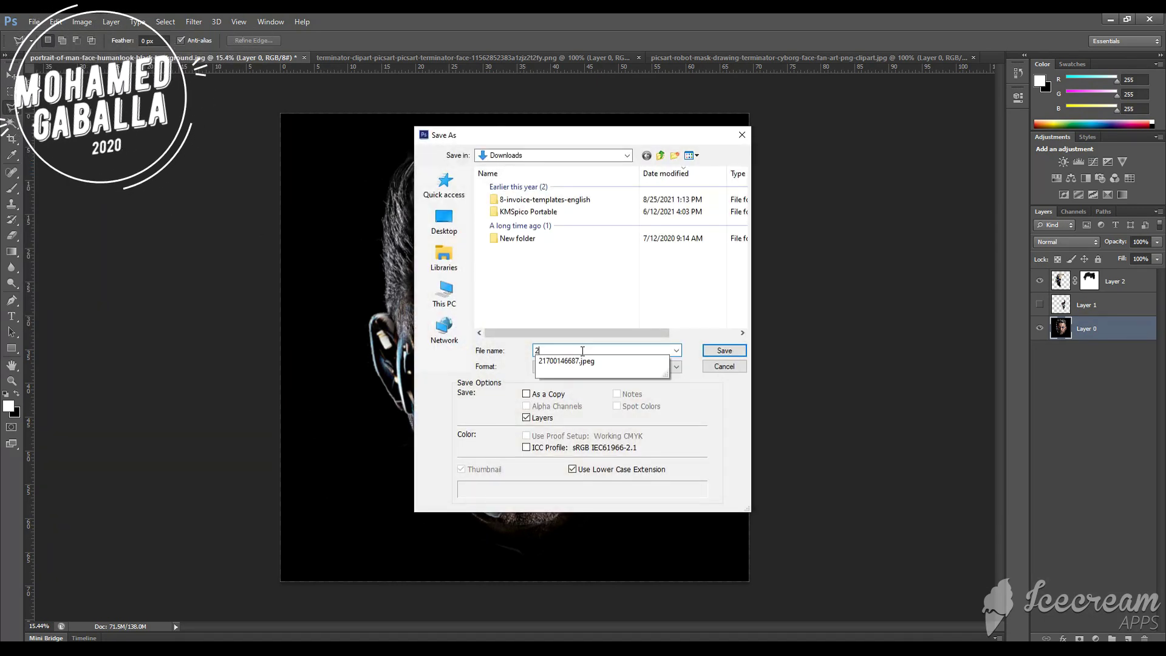
{"action": "left_click", "coordinate": [712, 402]}
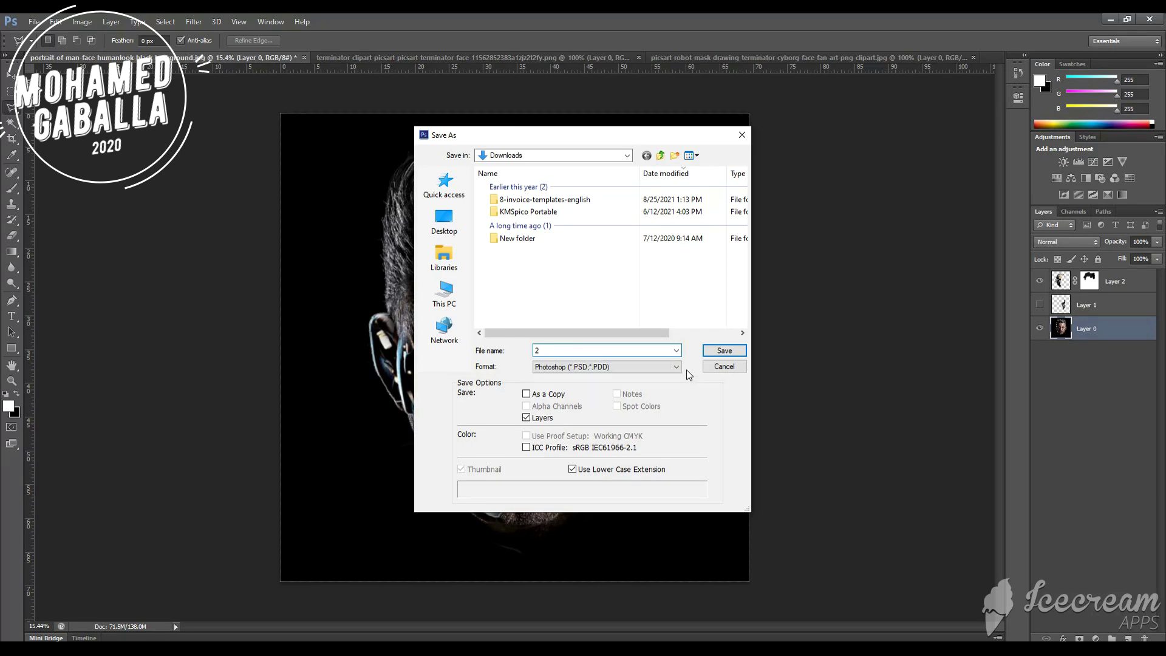
{"action": "left_click", "coordinate": [676, 367]}
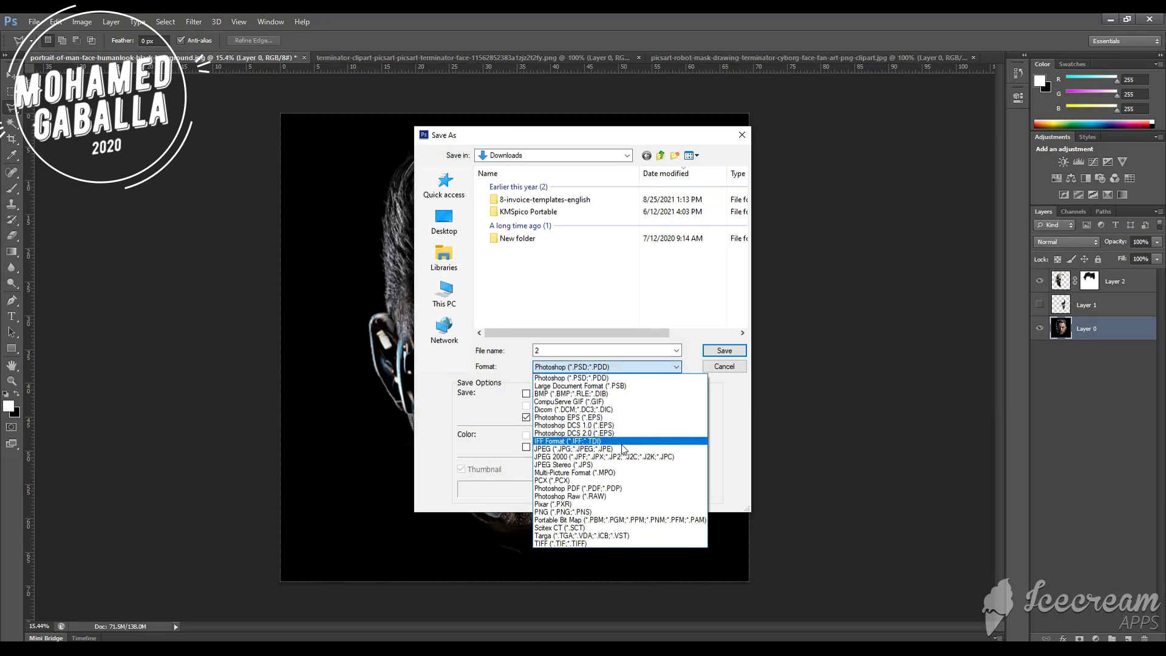
{"action": "left_click", "coordinate": [615, 450]}
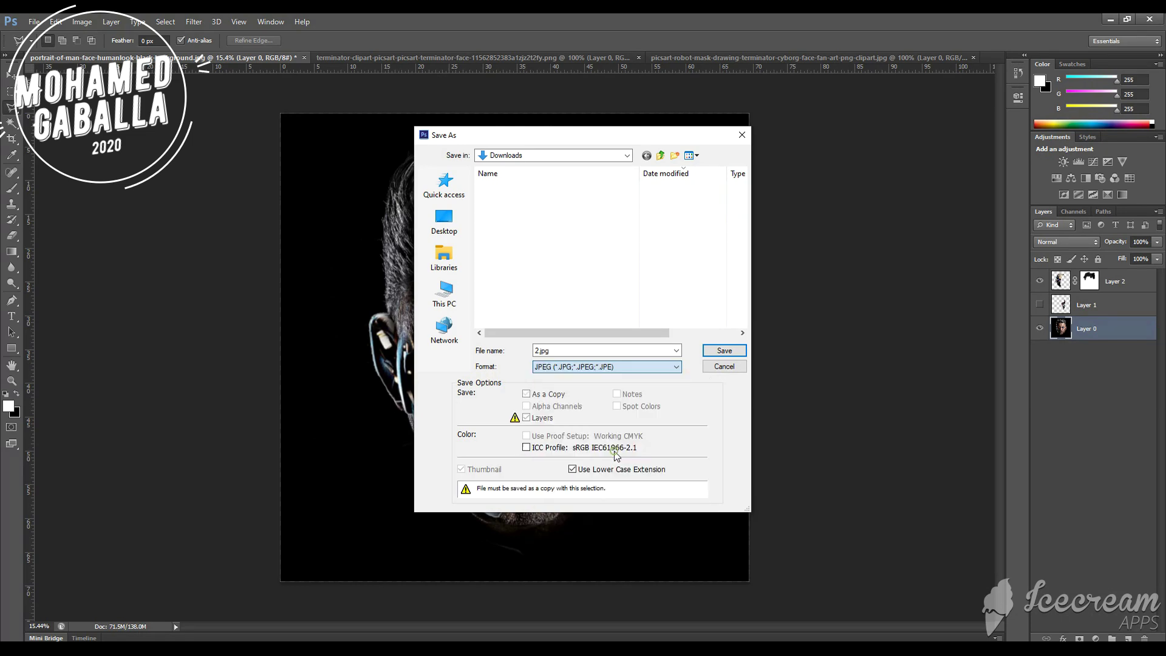
{"action": "left_click", "coordinate": [724, 352]}
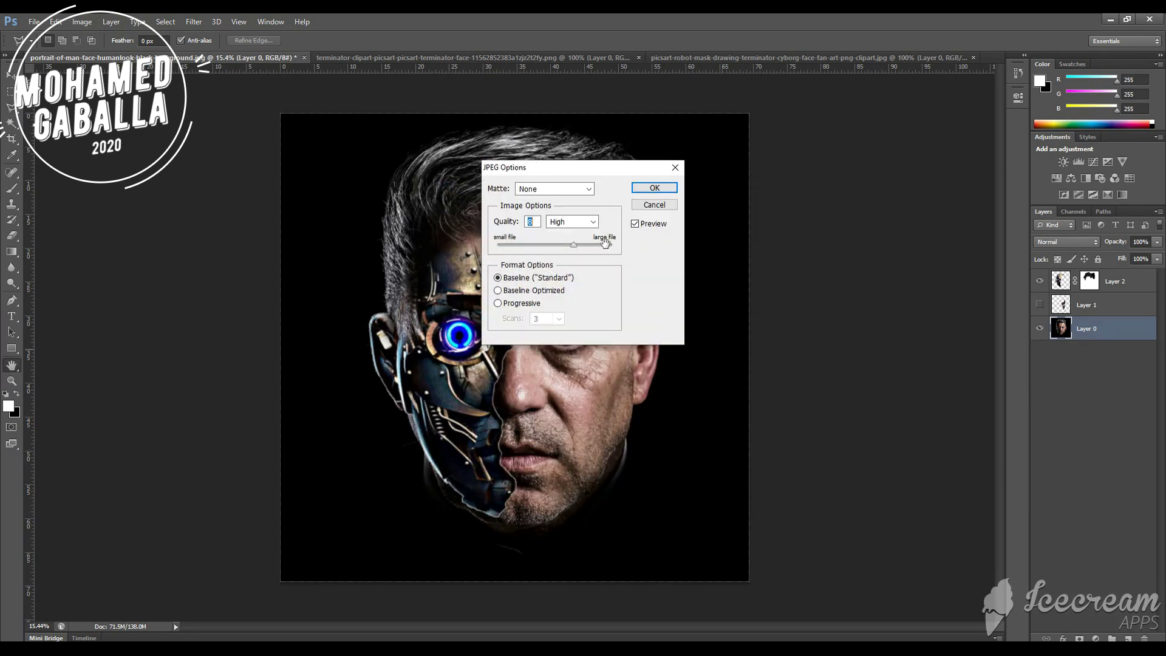
{"action": "left_click_drag", "start_coordinate": [604, 246], "coordinate": [617, 246]}
{"action": "left_click", "coordinate": [654, 188]}
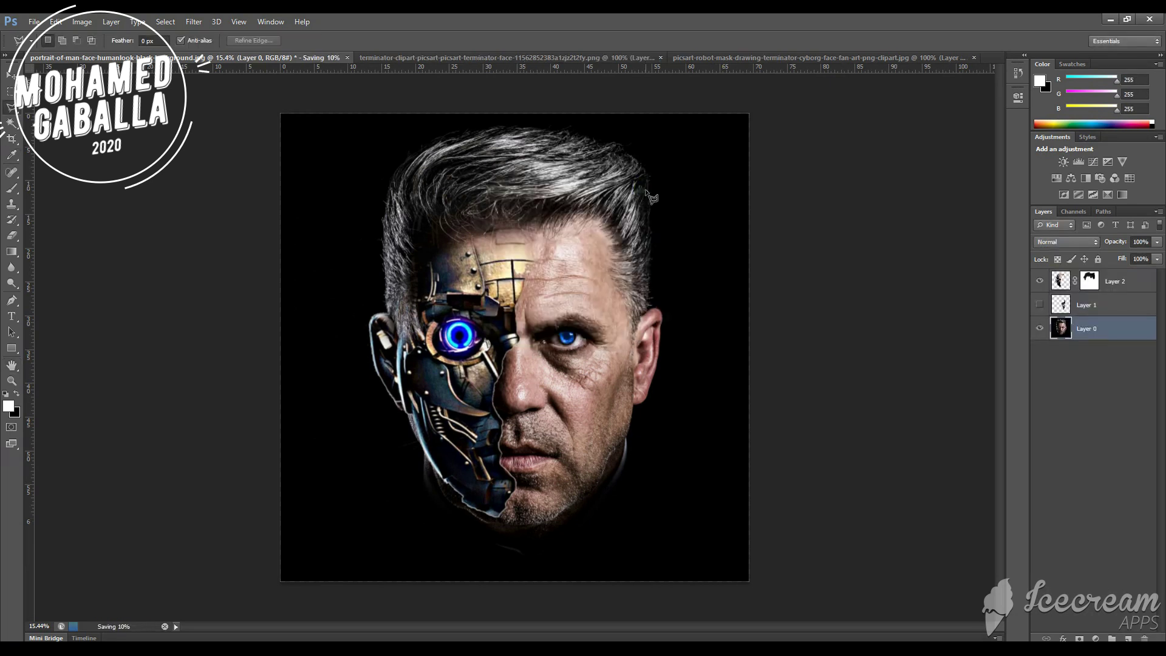
Show Layer 1's red-eyed terminator patch and hide Layer 2's blue-eyed cyborg half
{"action": "left_click", "coordinate": [1041, 305]}
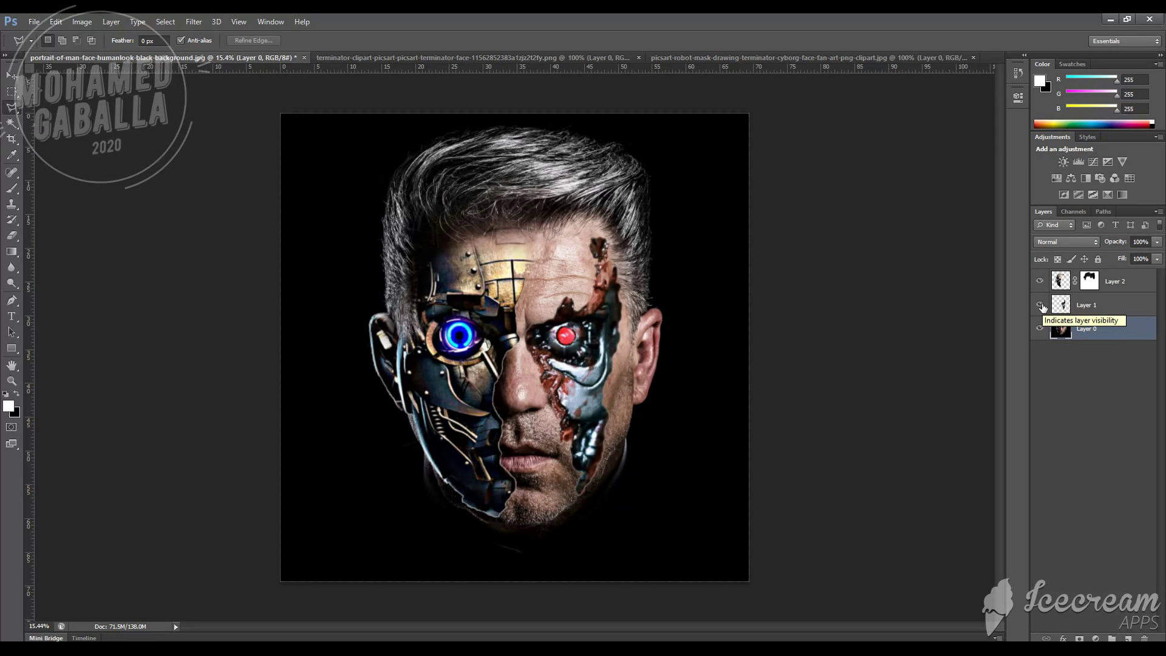
{"action": "left_click", "coordinate": [1040, 282]}
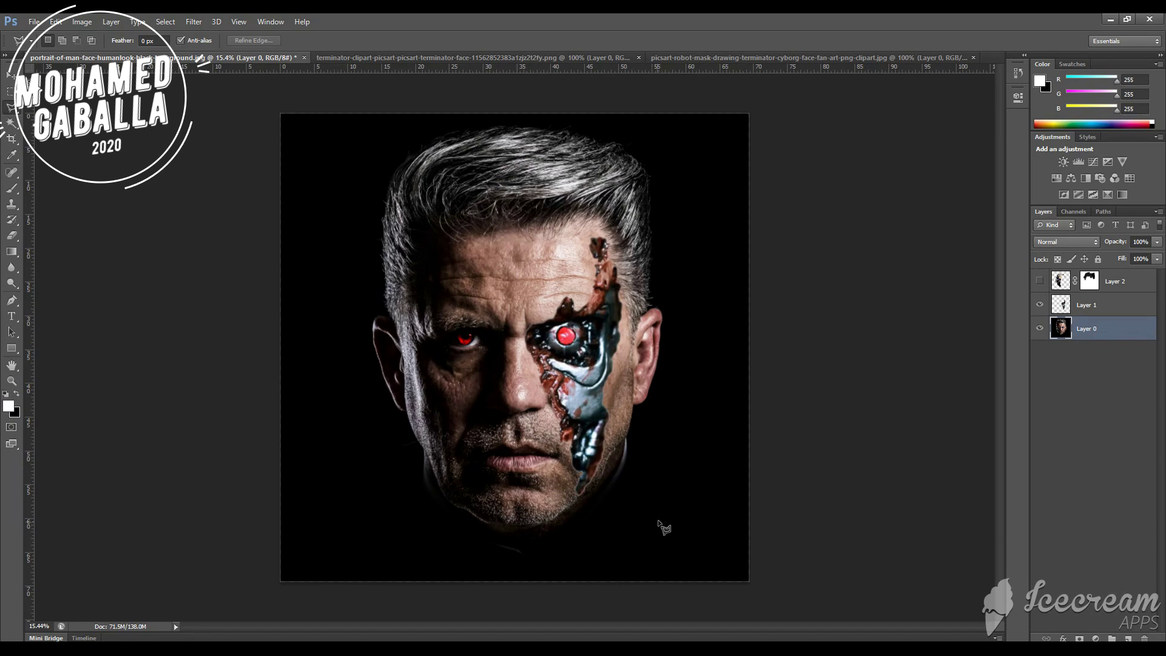
{"action": "scroll", "coordinate": [668, 505], "scroll_direction": "up", "scroll_amount": 3}
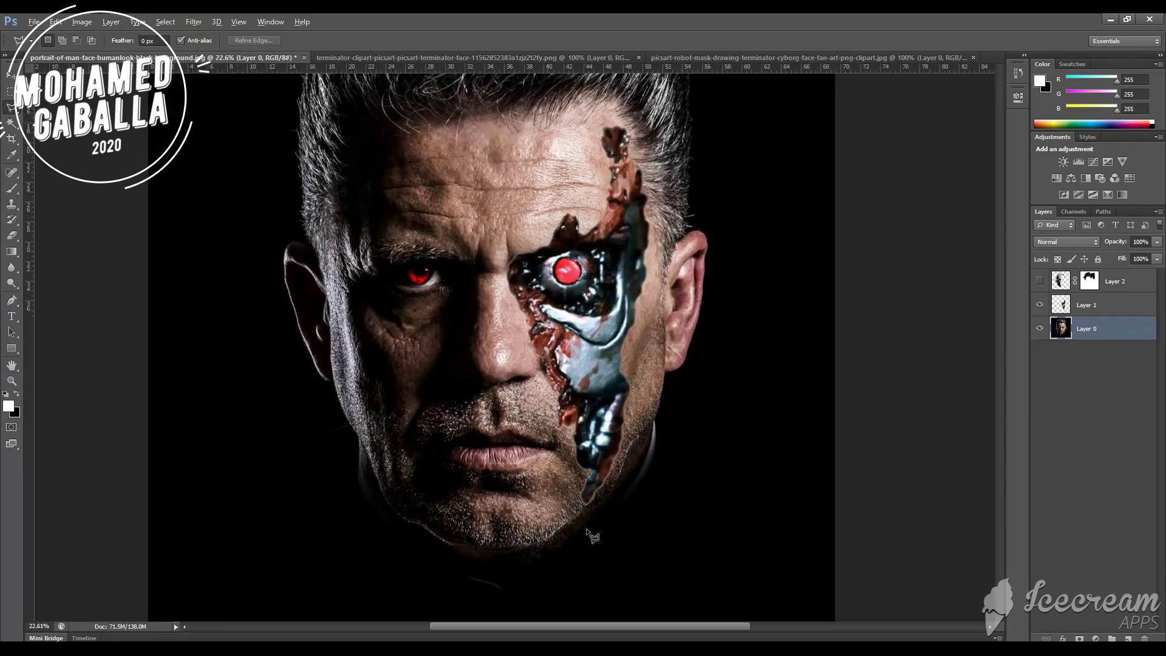
{"action": "scroll", "coordinate": [658, 468], "scroll_direction": "up", "scroll_amount": 1}
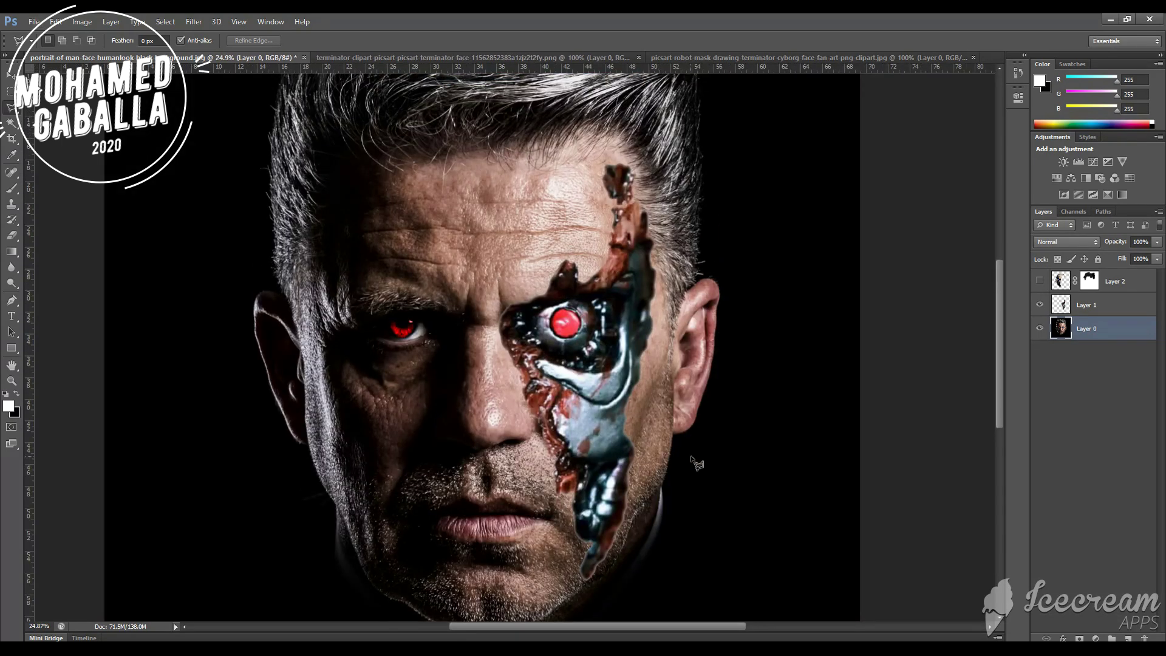
{"action": "scroll", "coordinate": [695, 463], "scroll_direction": "up", "scroll_amount": 1}
{"action": "scroll", "coordinate": [695, 463], "scroll_direction": "down", "scroll_amount": 1}
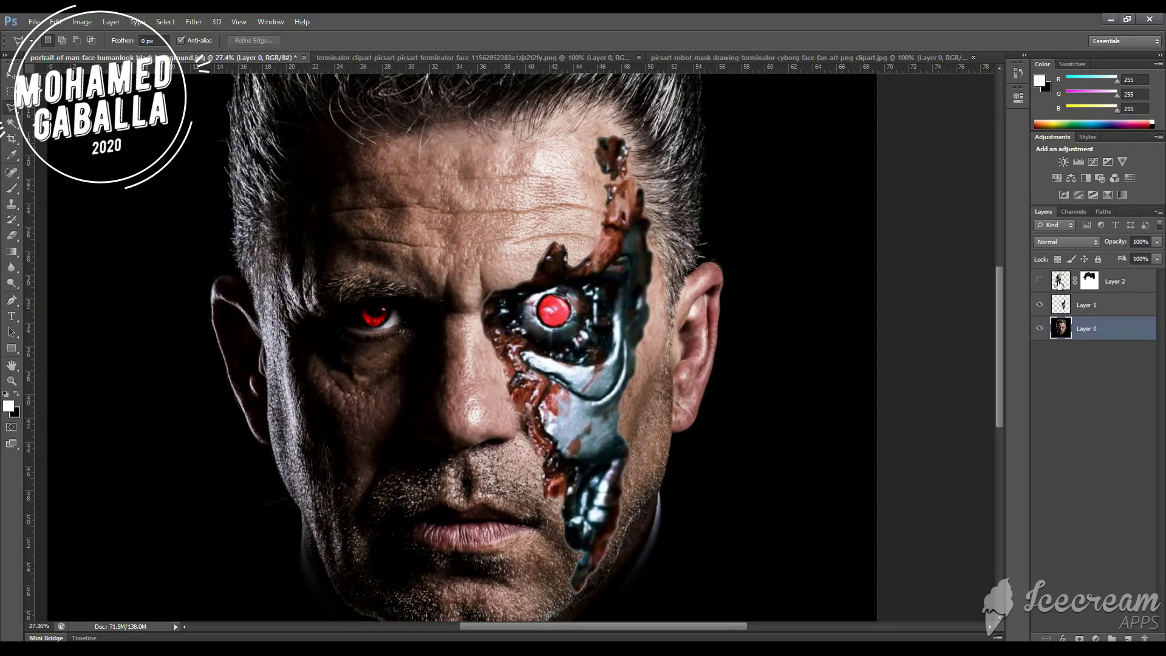
Make Layer 1 active and Magic Wand the transparent area around the terminator patch
{"action": "left_click", "coordinate": [1070, 304]}
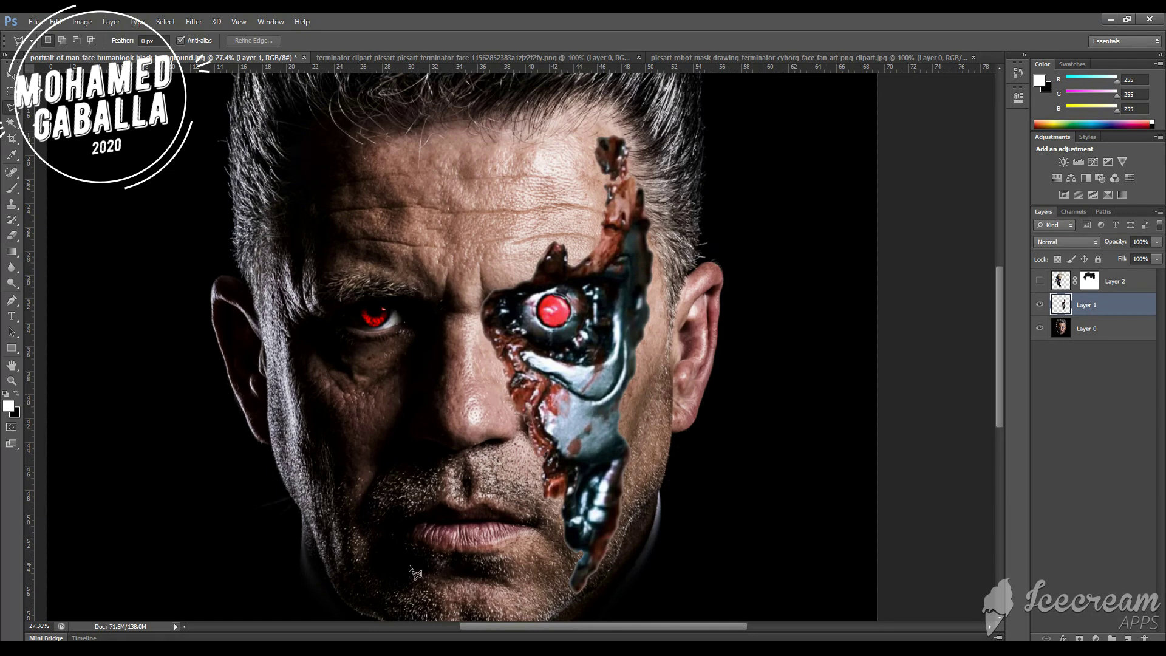
{"action": "scroll", "coordinate": [674, 526], "scroll_direction": "down", "scroll_amount": 1}
{"action": "scroll", "coordinate": [677, 550], "scroll_direction": "down", "scroll_amount": 1}
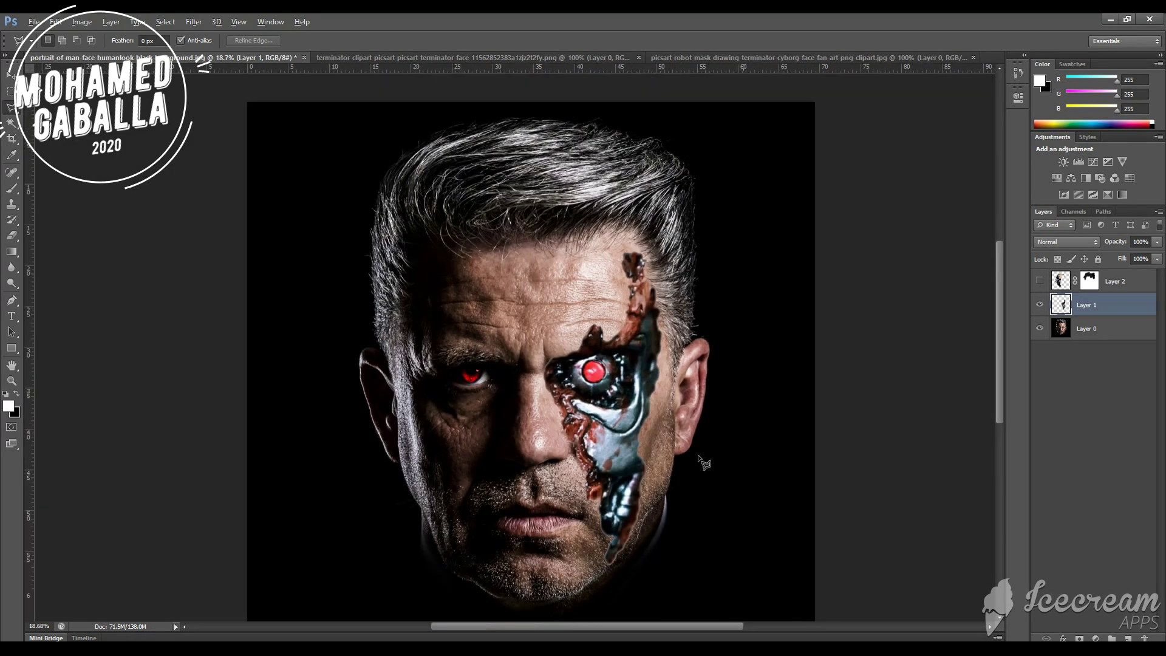
{"action": "scroll", "coordinate": [690, 486], "scroll_direction": "down", "scroll_amount": 1}
{"action": "scroll", "coordinate": [683, 489], "scroll_direction": "down", "scroll_amount": 1}
{"action": "scroll", "coordinate": [684, 489], "scroll_direction": "up", "scroll_amount": 1}
{"action": "scroll", "coordinate": [683, 488], "scroll_direction": "up", "scroll_amount": 1}
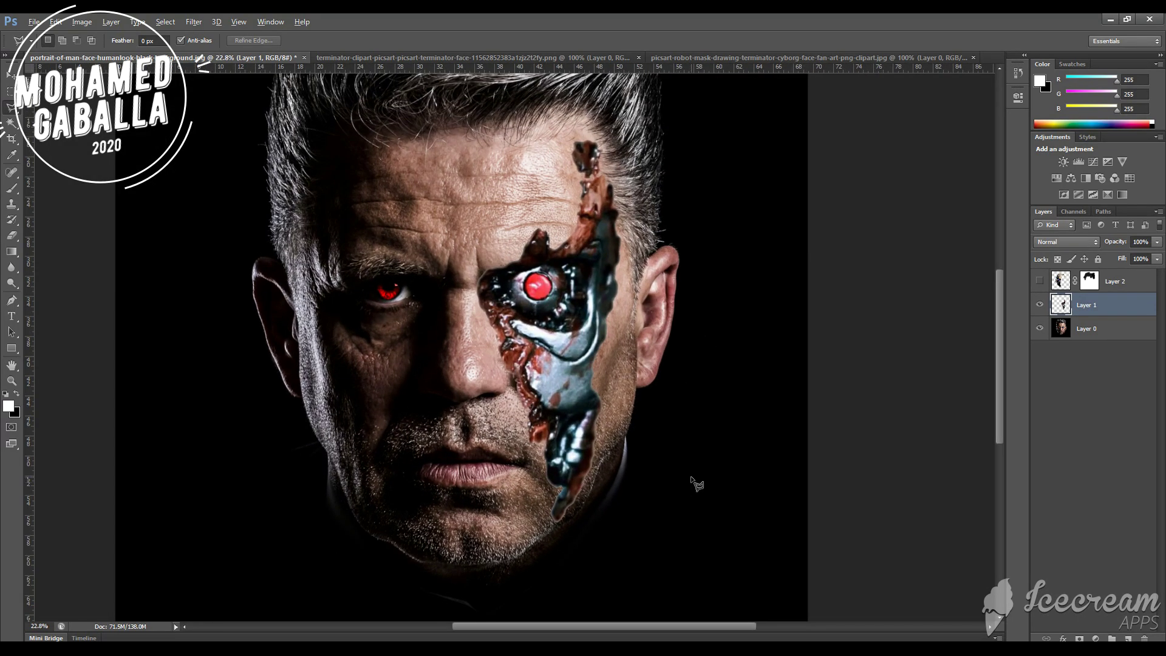
{"action": "left_click", "coordinate": [1061, 331]}
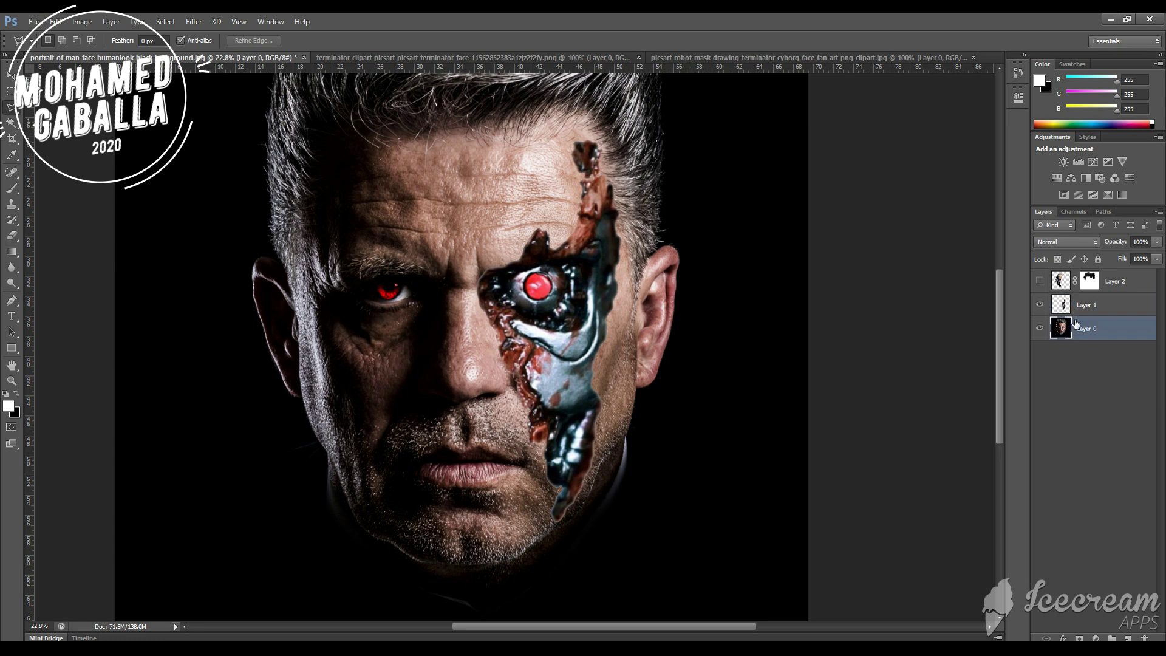
{"action": "left_click", "coordinate": [1072, 307]}
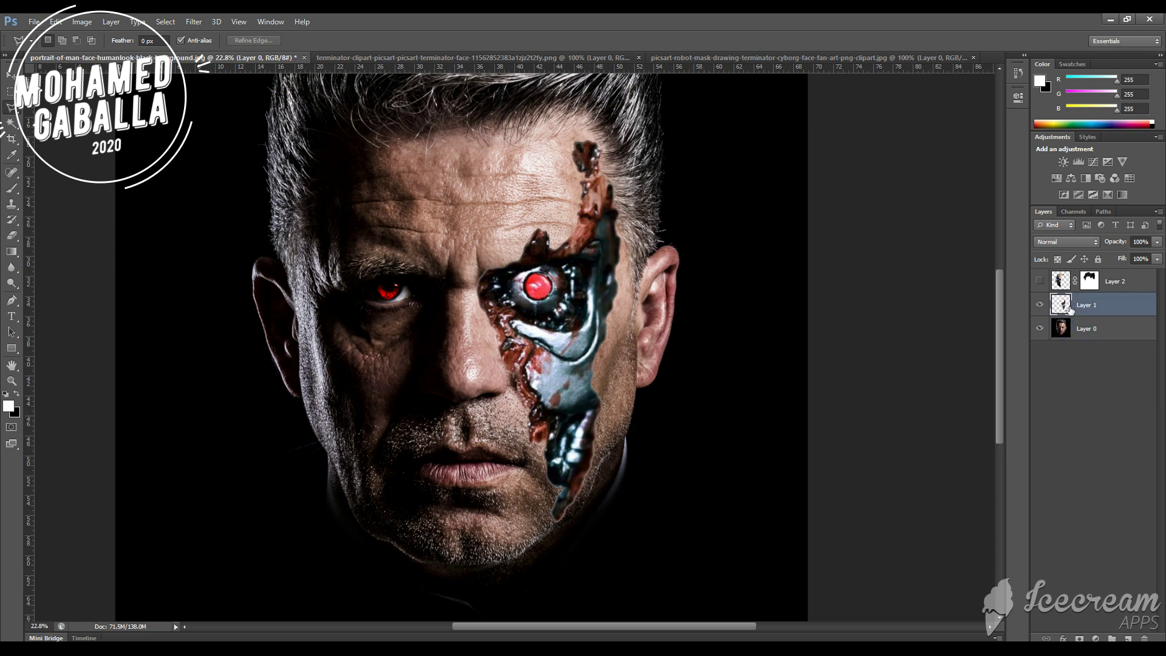
{"action": "left_click", "coordinate": [11, 122]}
{"action": "left_click", "coordinate": [475, 159]}
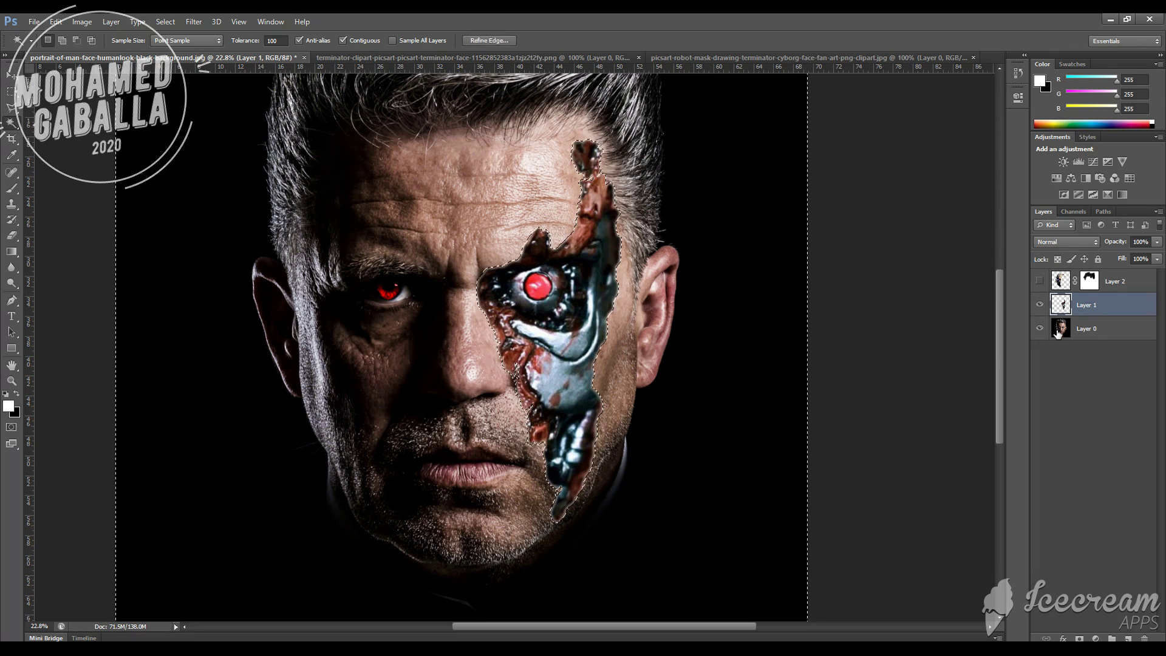
Invert the selection, delete the patch shape from Layer 0, and hide Layer 1
{"action": "left_click", "coordinate": [1082, 328]}
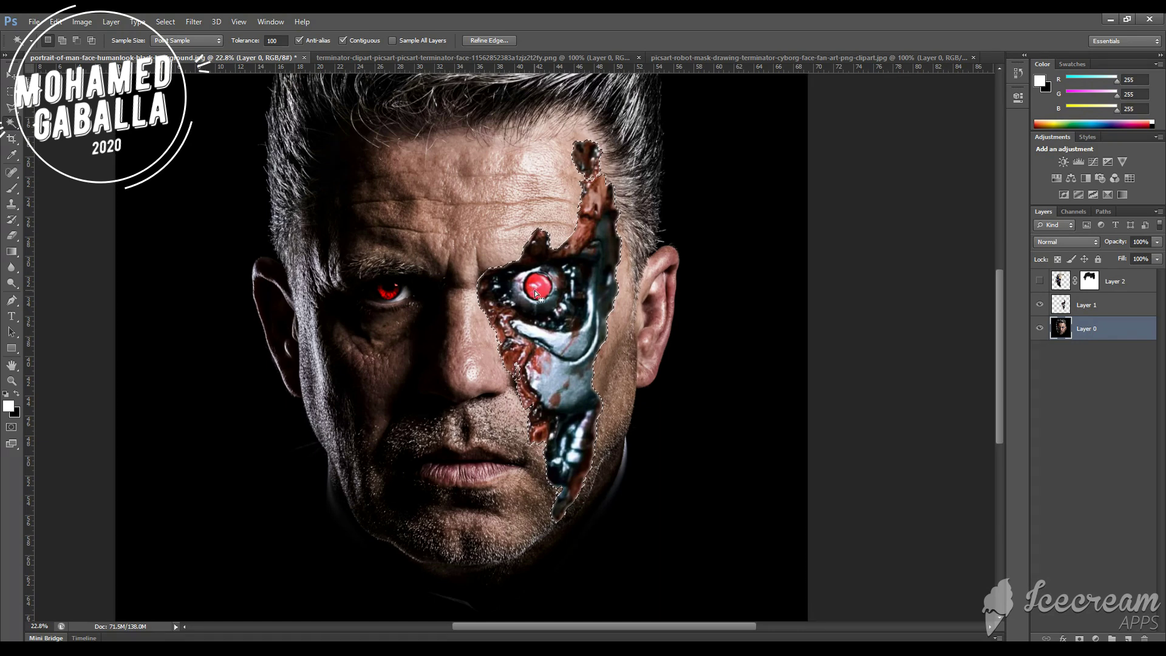
{"action": "key", "text": "ctrl+shift+i"}
{"action": "key", "text": "Delete"}
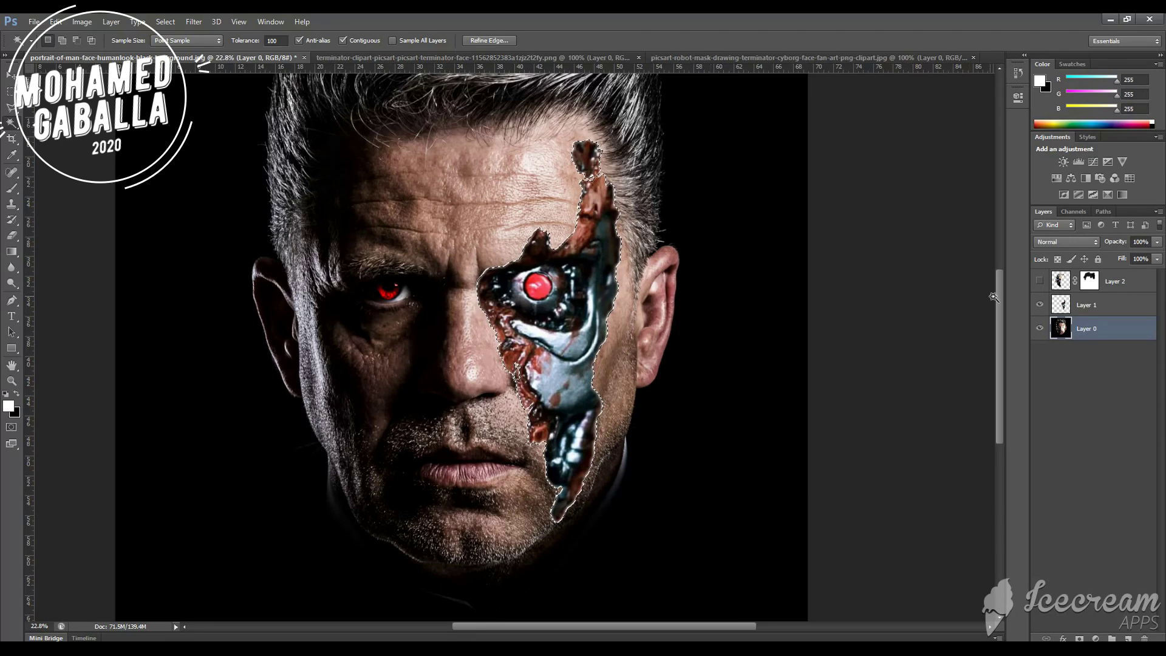
{"action": "left_click", "coordinate": [1040, 305]}
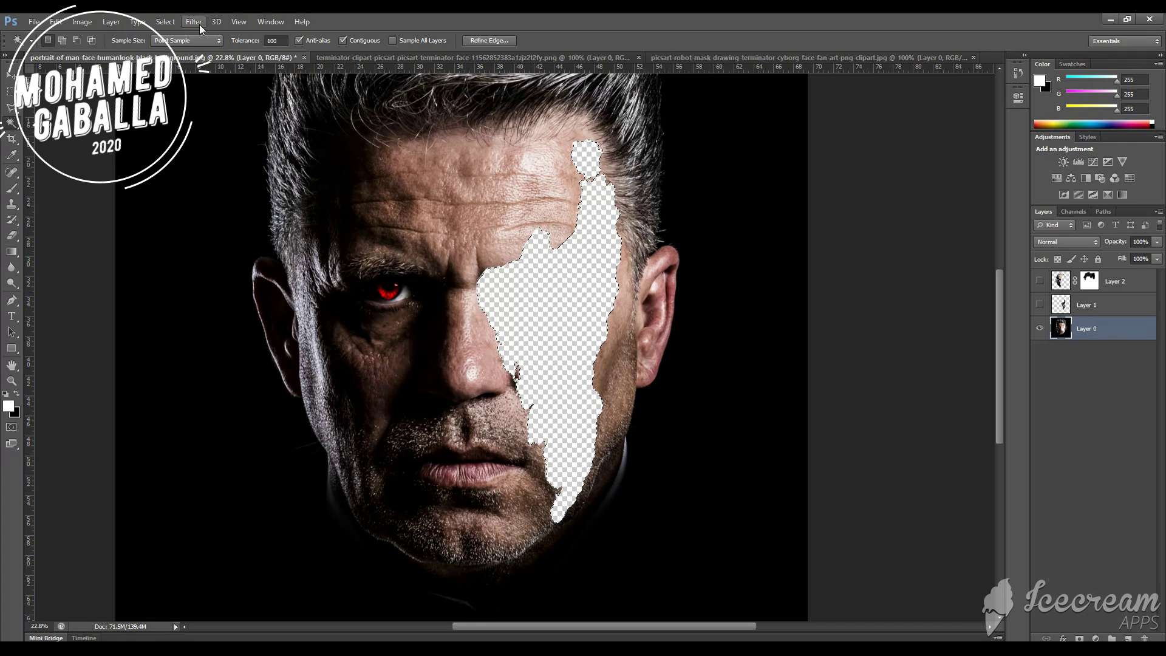
Expand the selection by 5 pixels, then deselect
{"action": "left_click", "coordinate": [169, 23]}
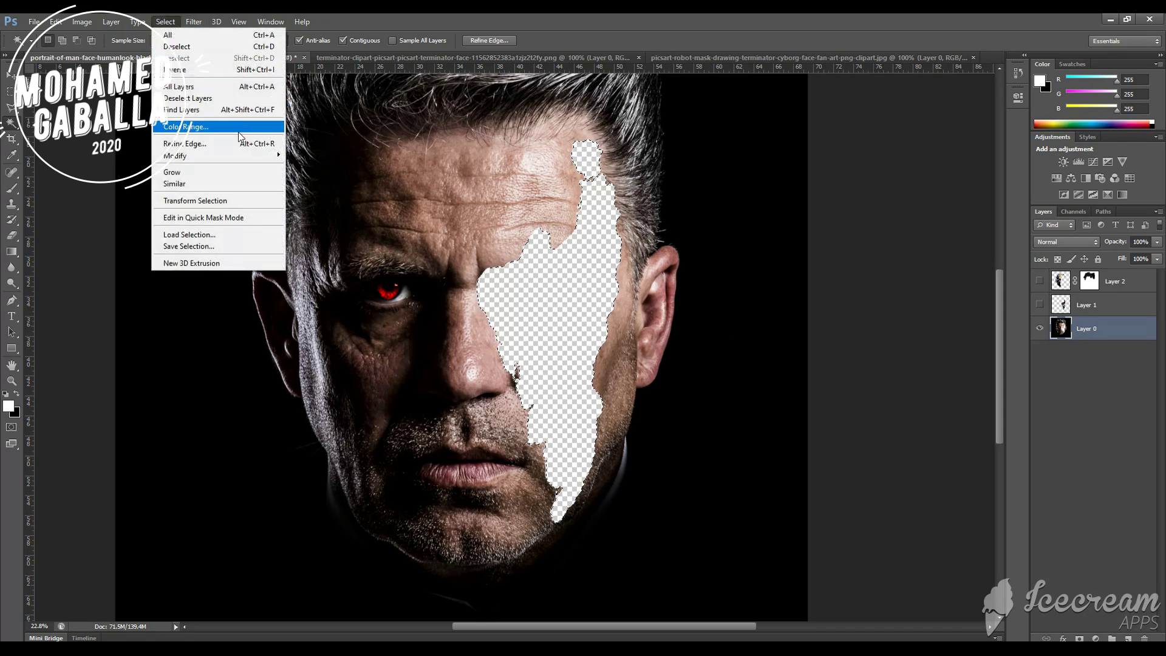
{"action": "mouse_move", "coordinate": [218, 154]}
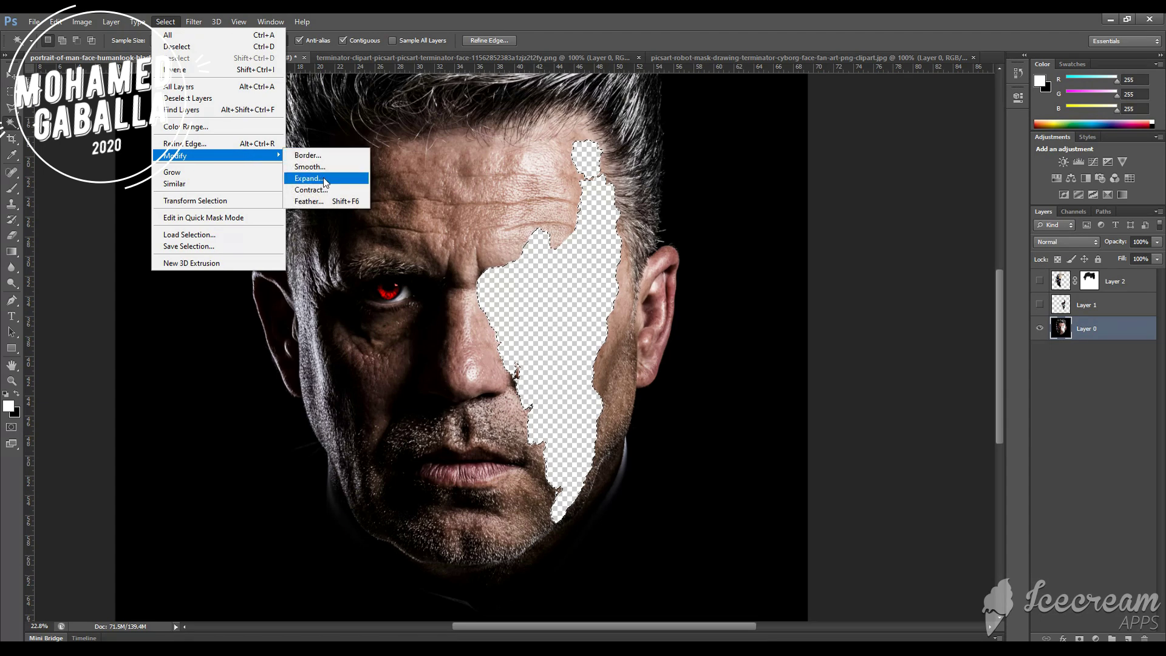
{"action": "left_click", "coordinate": [320, 180]}
{"action": "type", "text": "5"}
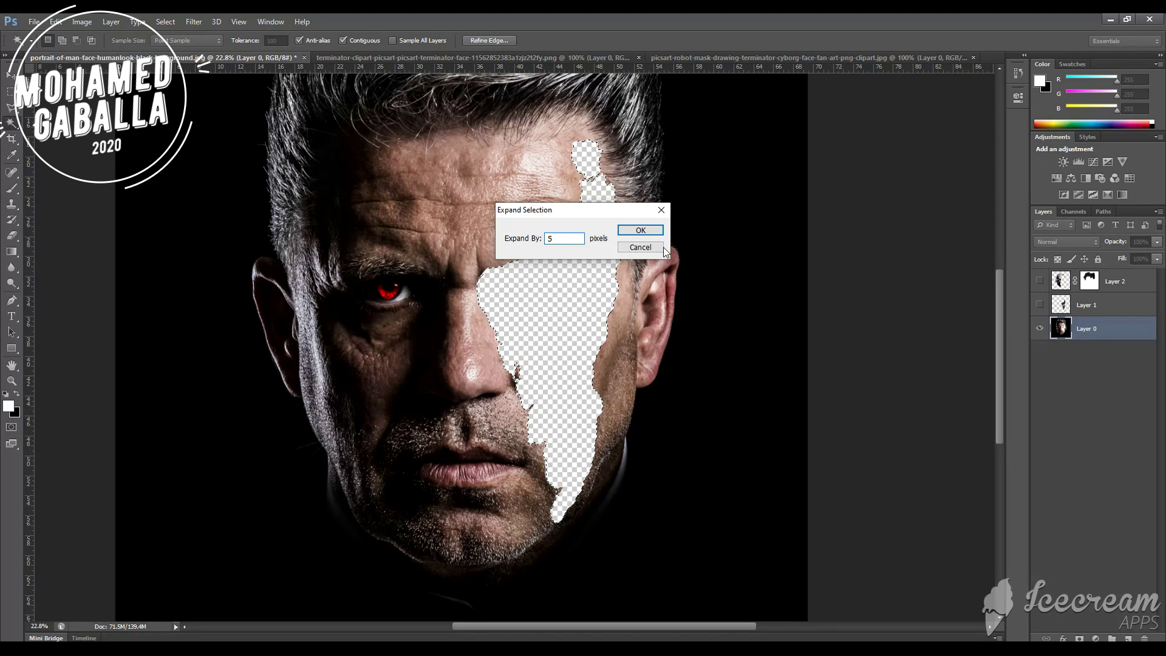
{"action": "left_click", "coordinate": [646, 232]}
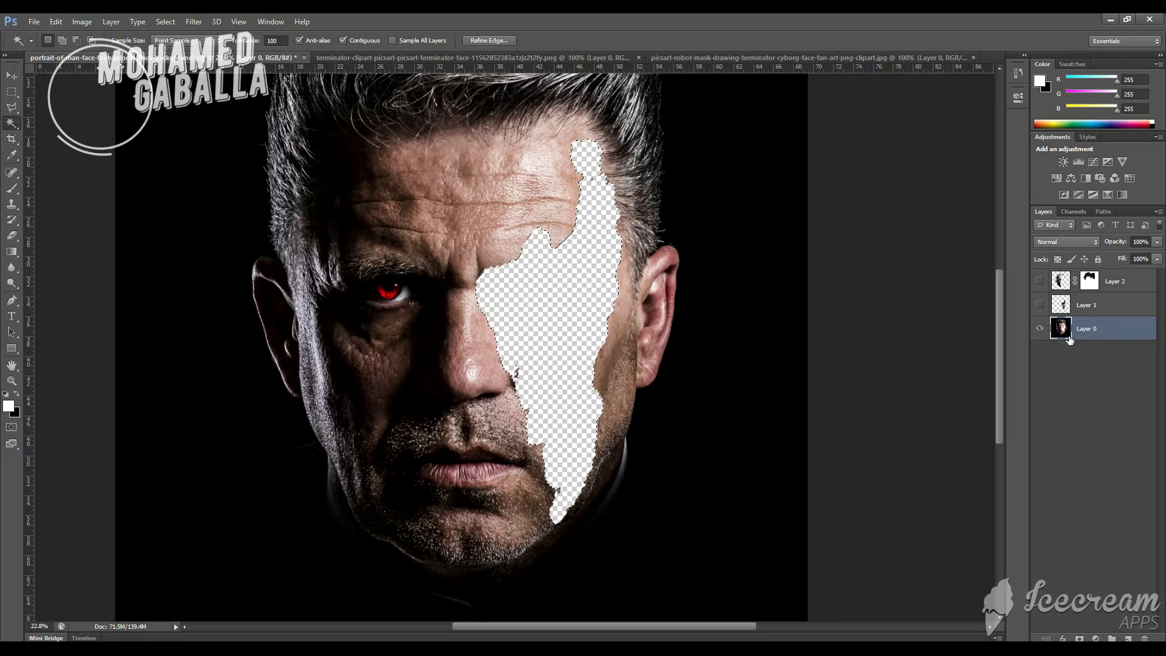
{"action": "key", "text": "ctrl+d"}
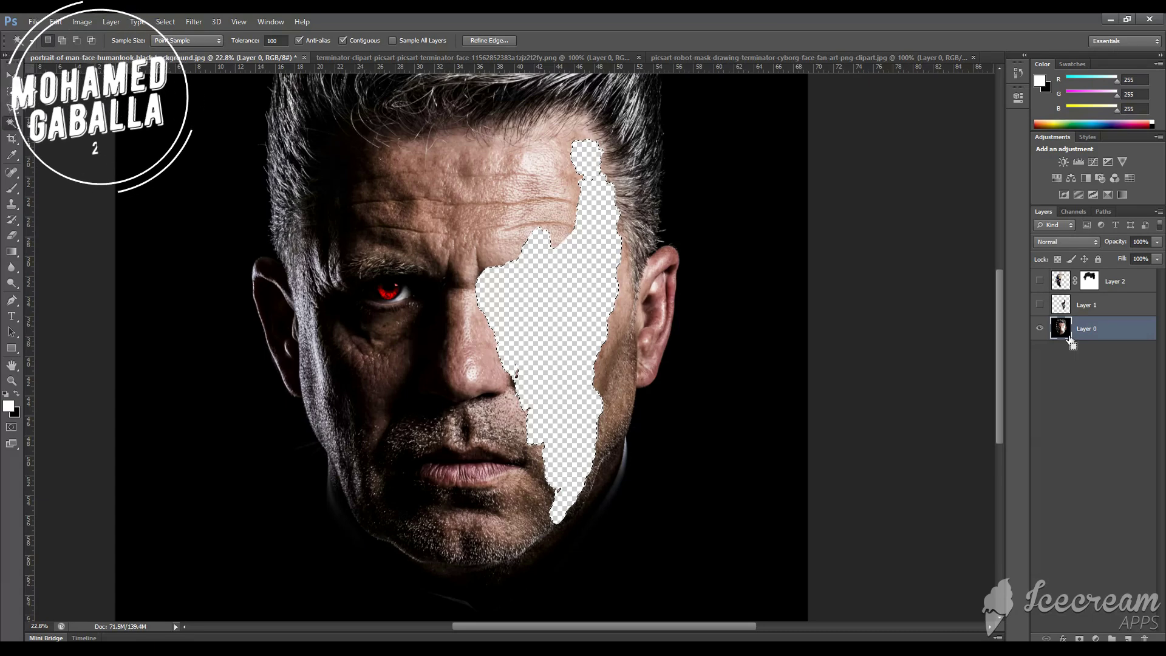
Give Layer 0 a pure black Outer Glow in Normal blend mode
{"action": "right_click", "coordinate": [1102, 328]}
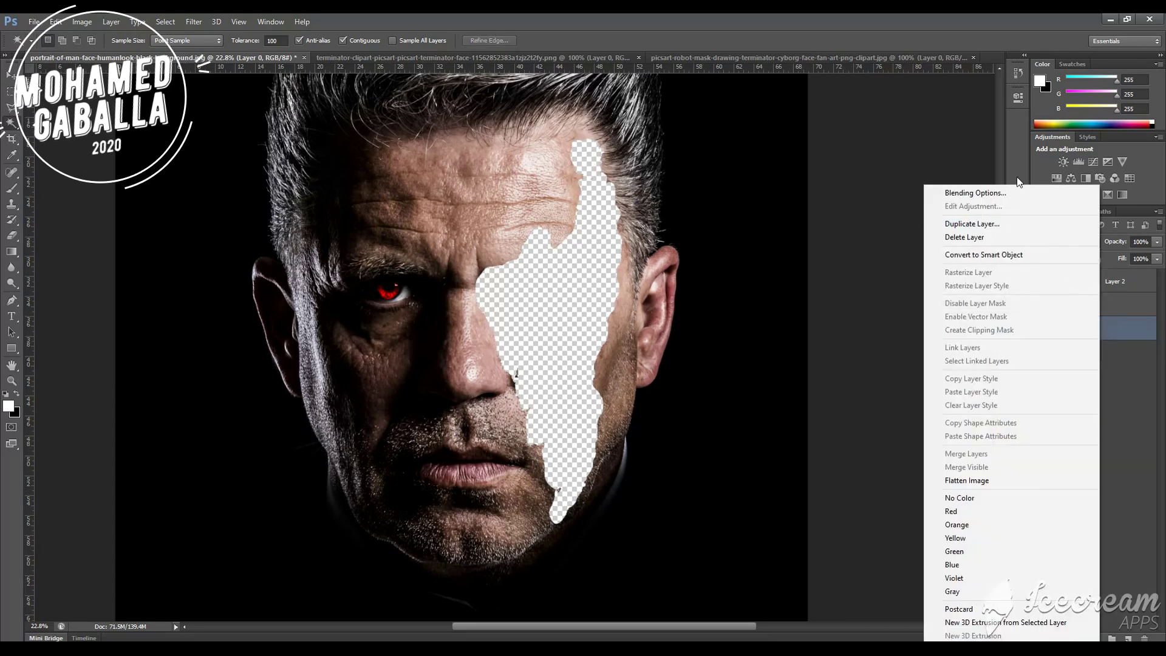
{"action": "left_click", "coordinate": [982, 198]}
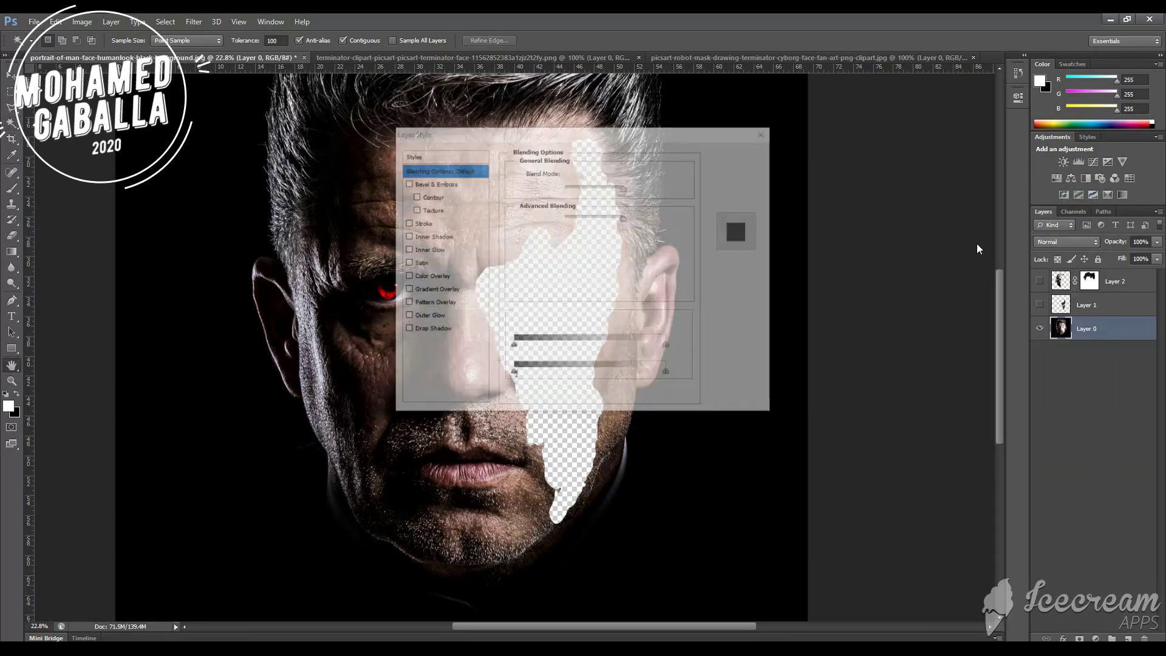
{"action": "left_click_drag", "start_coordinate": [581, 138], "coordinate": [853, 184]}
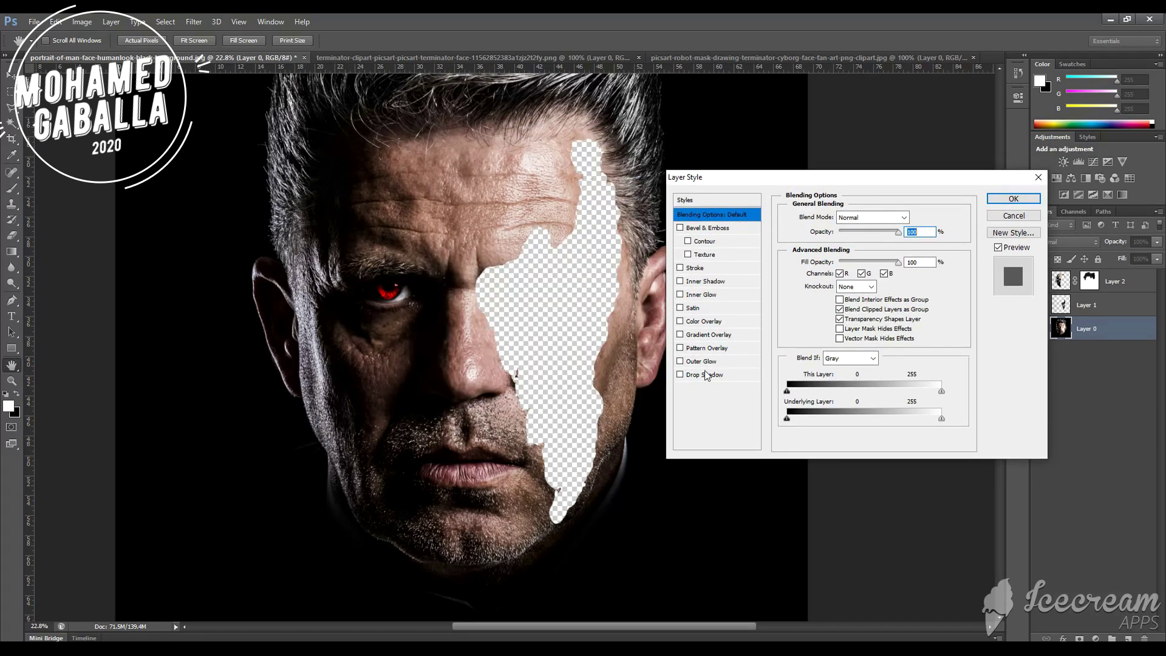
{"action": "left_click", "coordinate": [681, 362]}
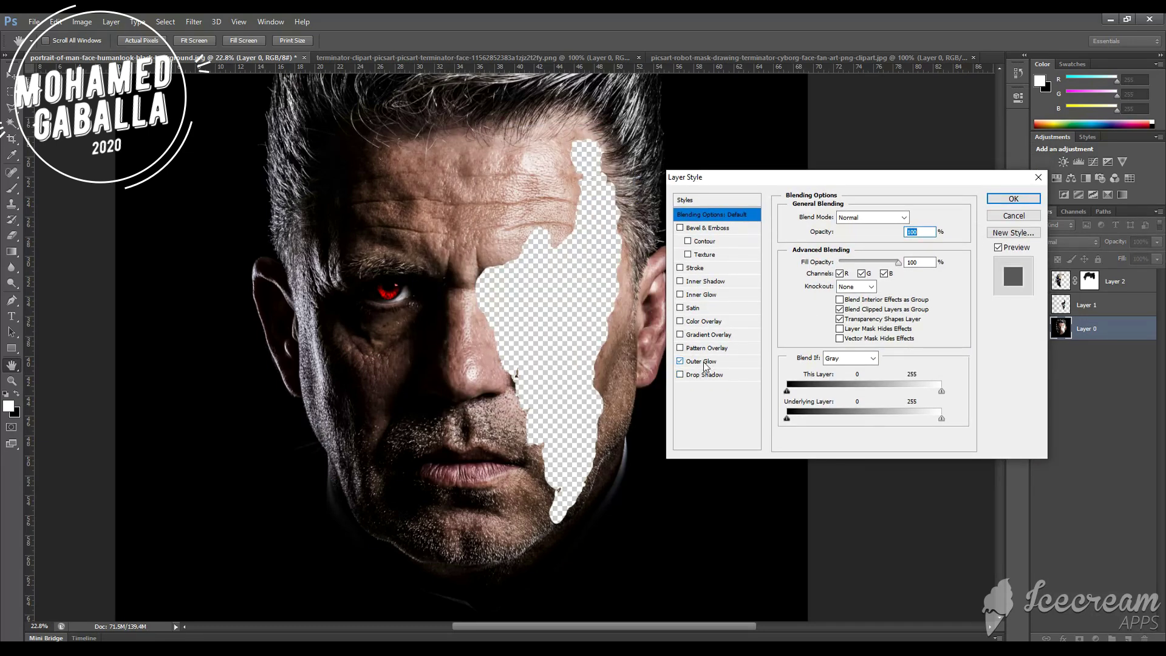
{"action": "left_click", "coordinate": [707, 363]}
{"action": "left_click", "coordinate": [892, 218]}
{"action": "left_click", "coordinate": [850, 226]}
{"action": "left_click", "coordinate": [819, 260]}
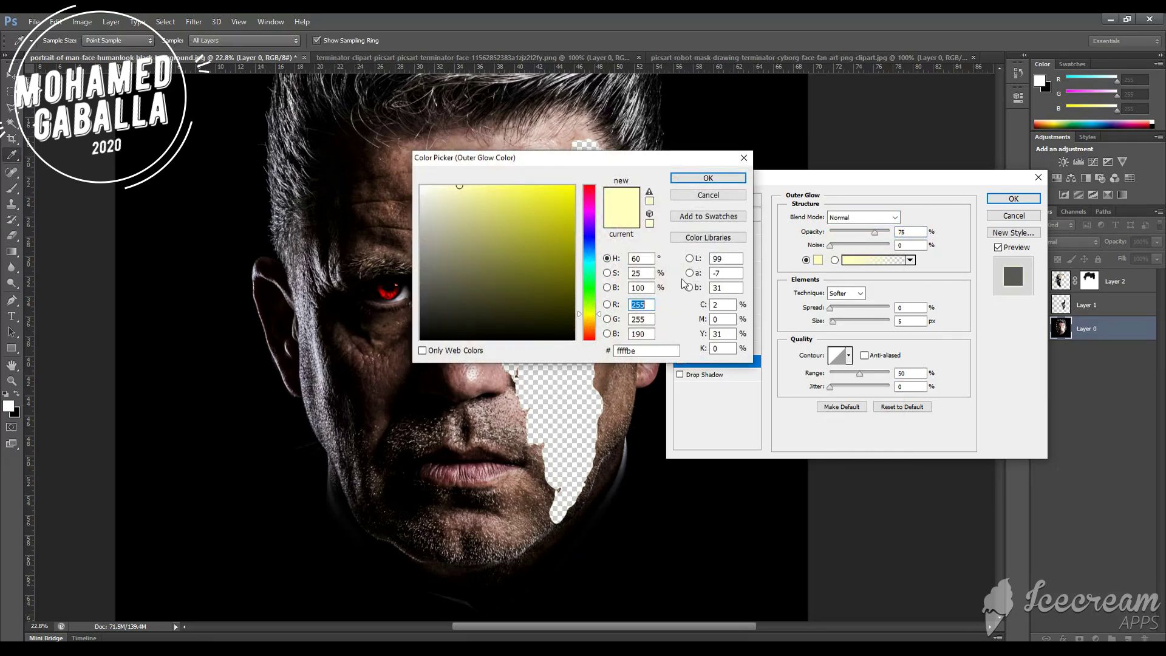
{"action": "left_click_drag", "start_coordinate": [435, 323], "coordinate": [420, 339]}
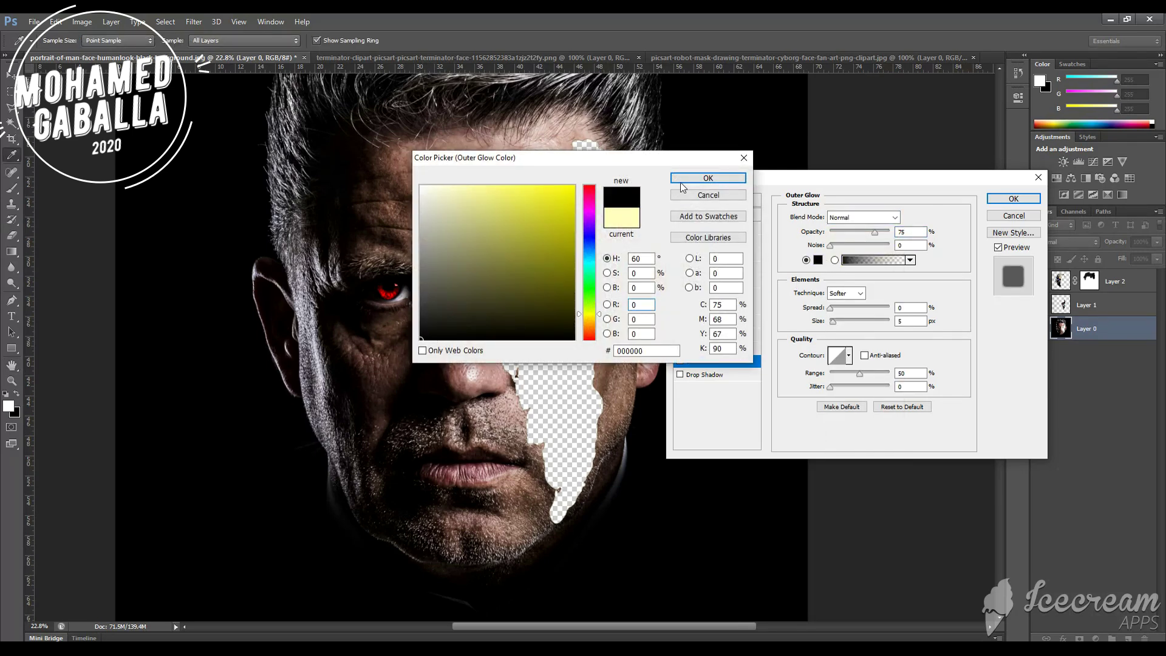
{"action": "left_click", "coordinate": [681, 181]}
Set the glow size to about 117 px, apply it, and place visible Layer 1 beneath Layer 0
{"action": "left_click_drag", "start_coordinate": [833, 323], "coordinate": [844, 325]}
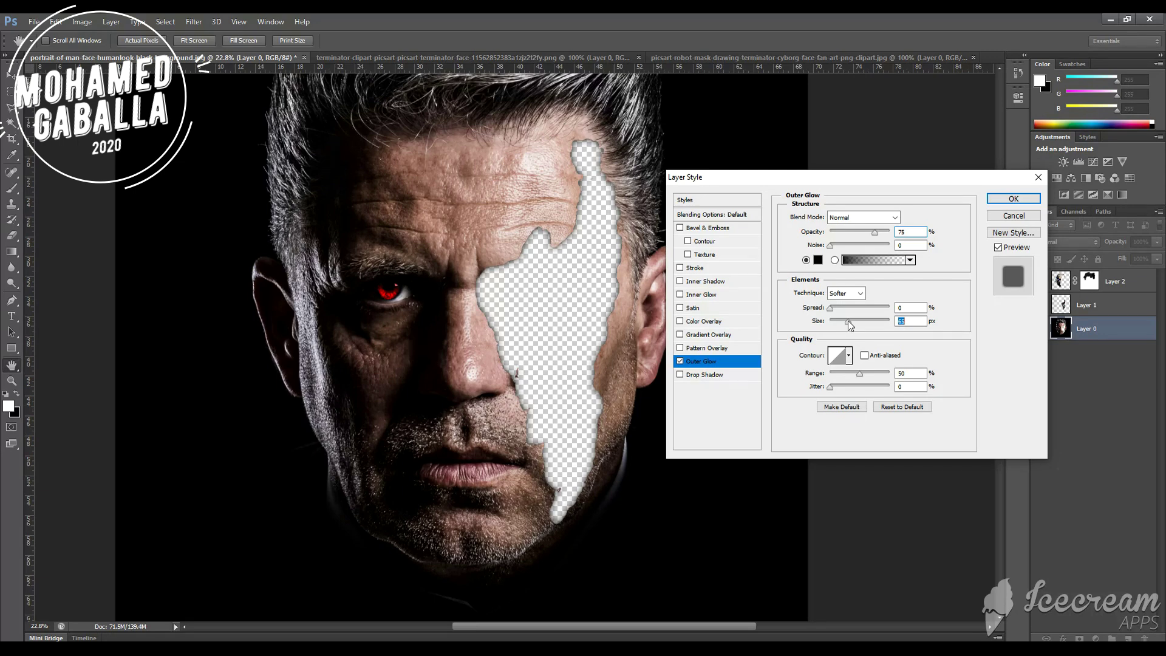
{"action": "left_click_drag", "start_coordinate": [854, 321], "coordinate": [860, 320]}
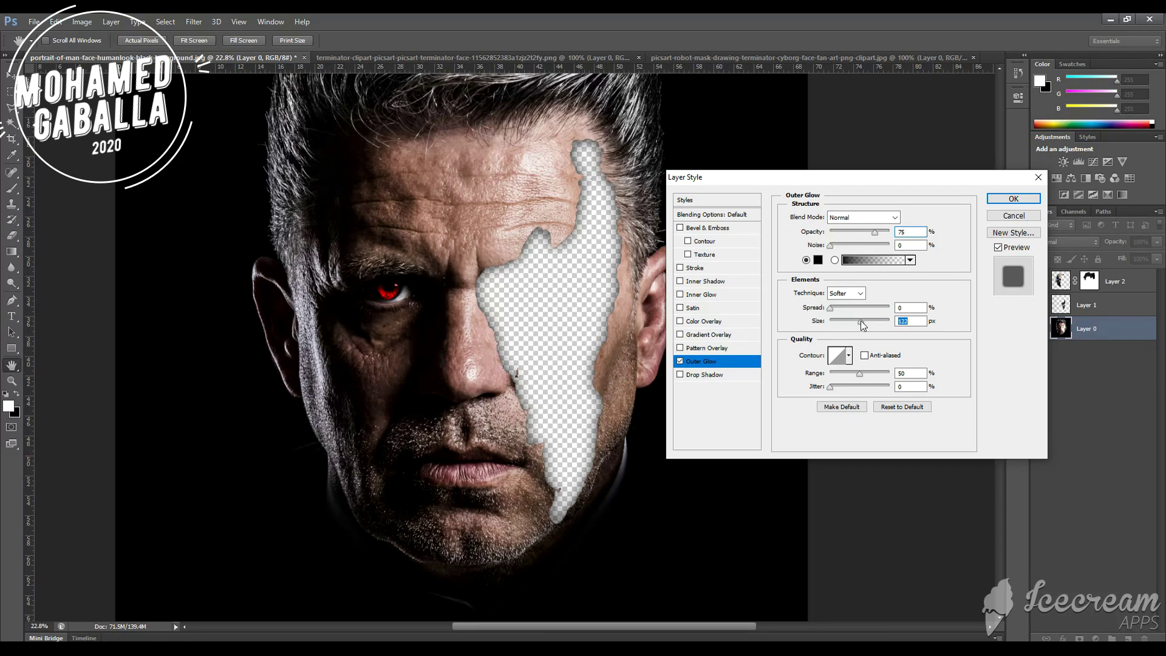
{"action": "left_click", "coordinate": [1005, 201]}
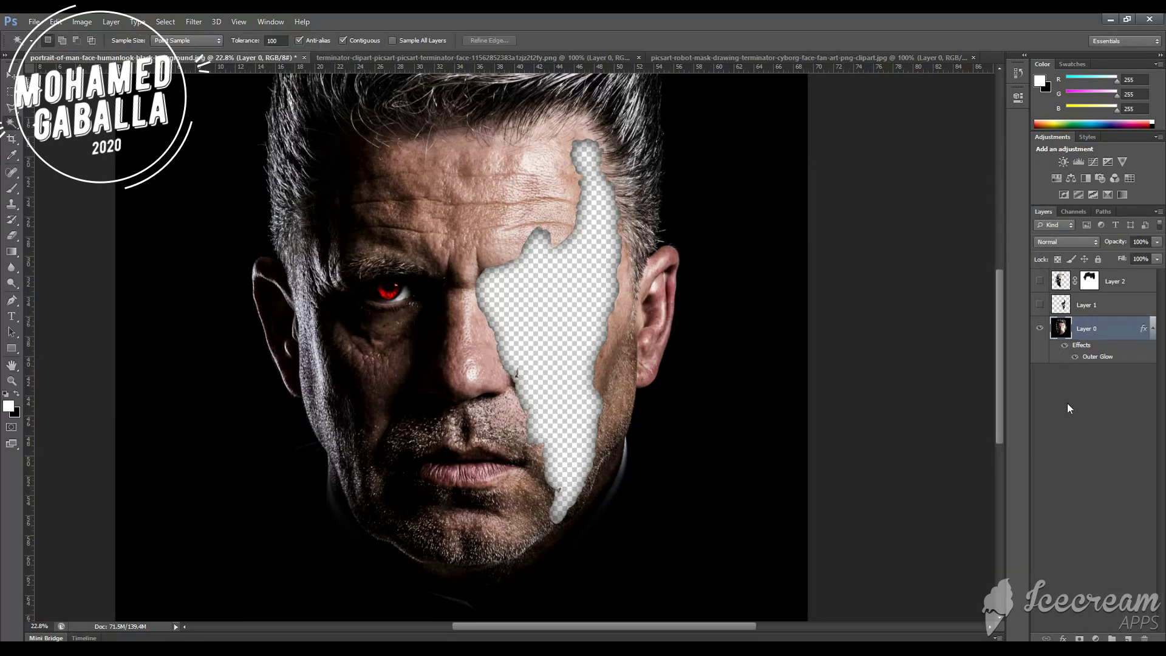
{"action": "left_click_drag", "start_coordinate": [1090, 305], "coordinate": [1084, 373]}
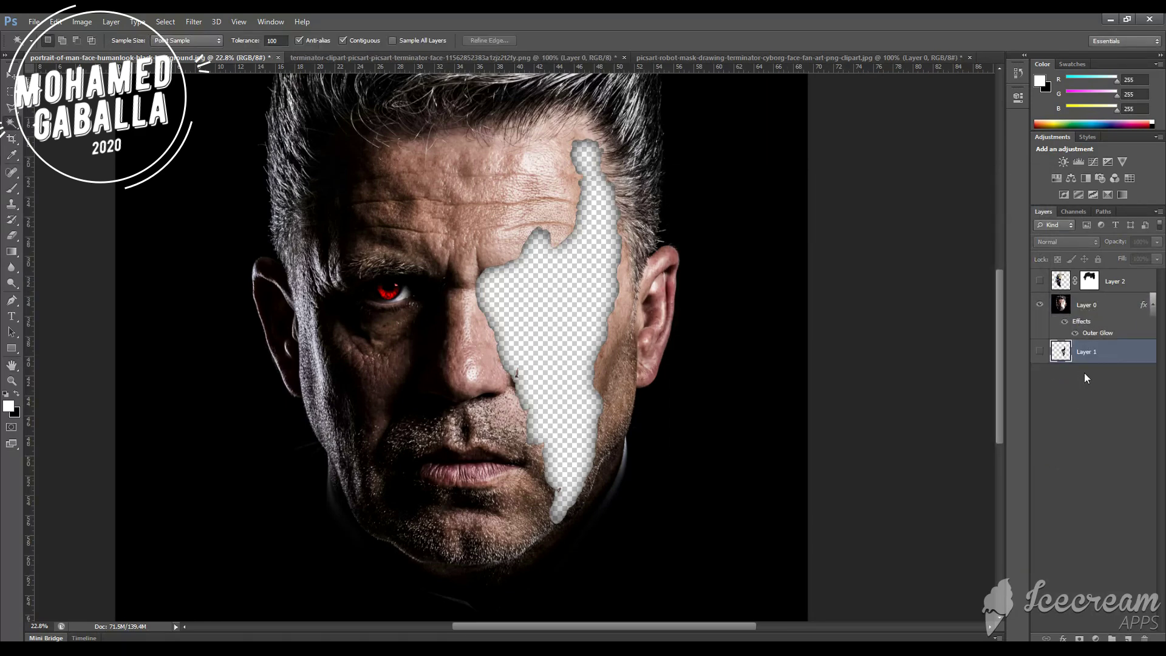
{"action": "left_click", "coordinate": [1040, 351]}
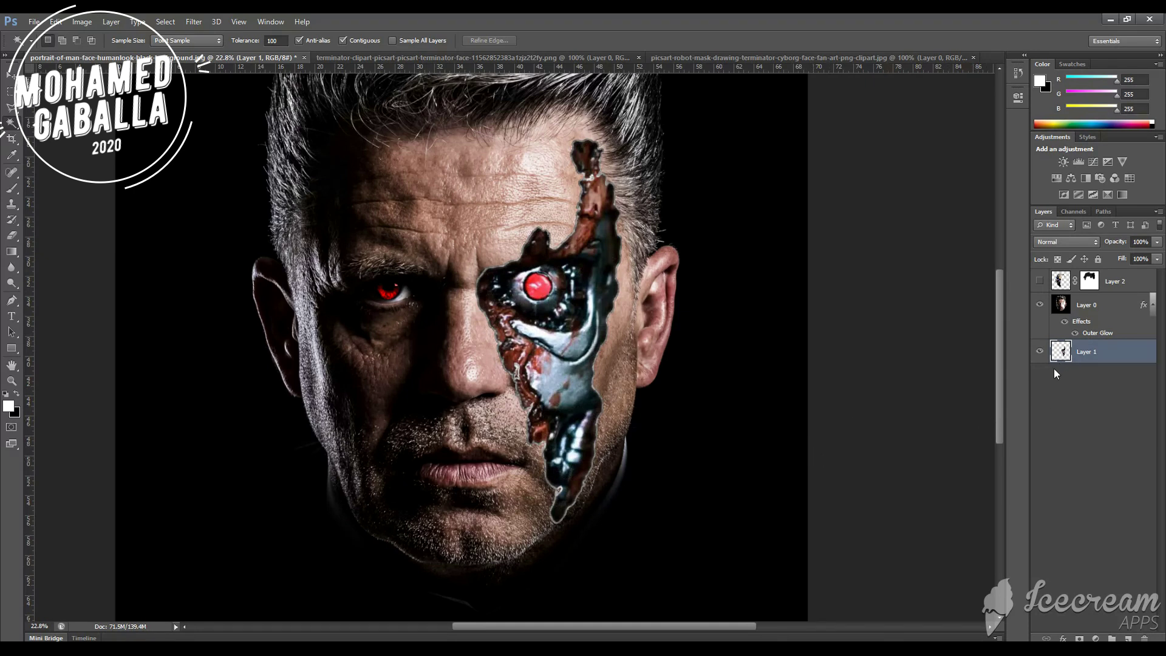
Change Layer 0's Outer Glow size to about 122 px, then hide Layer 1
{"action": "double_click", "coordinate": [1081, 322]}
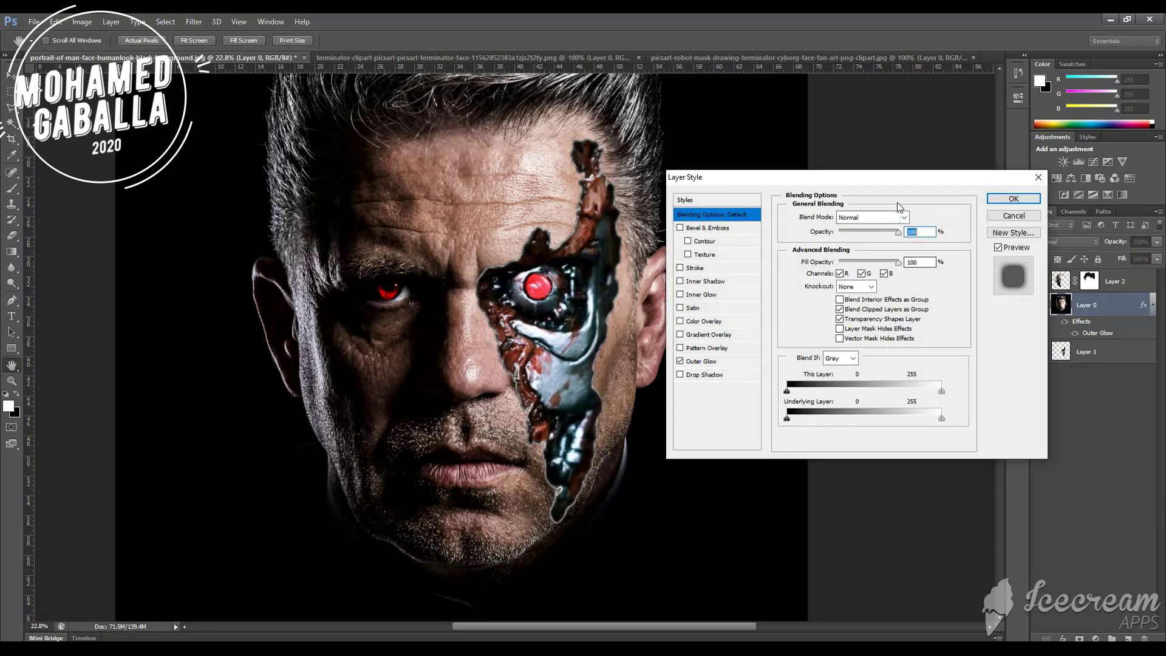
{"action": "left_click", "coordinate": [699, 362]}
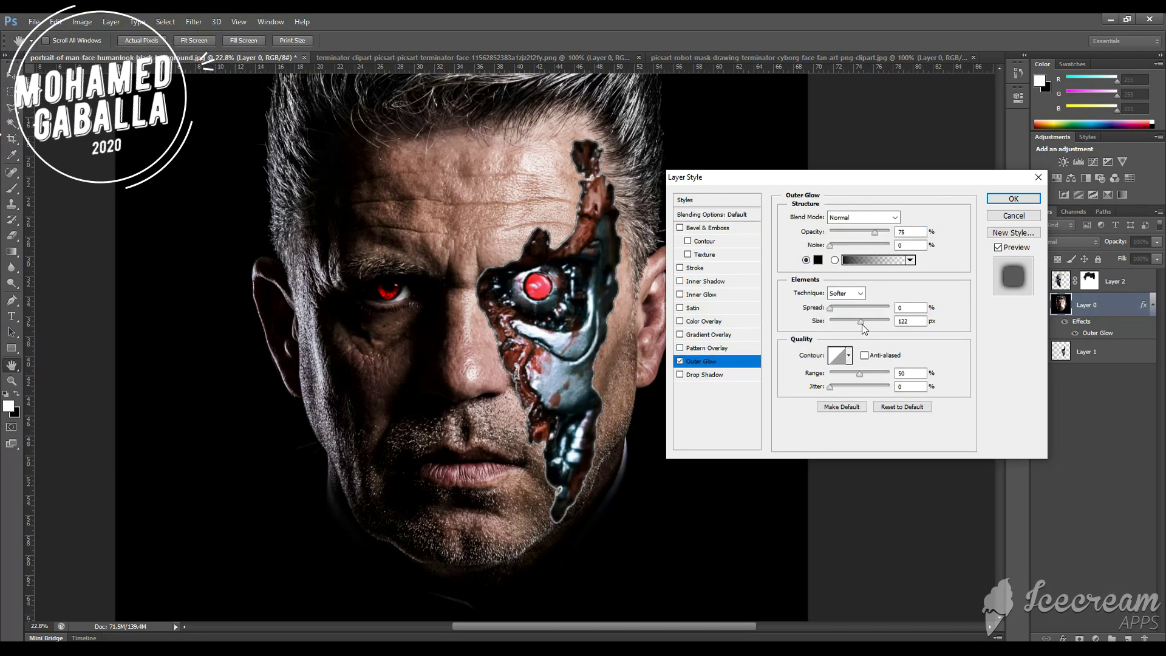
{"action": "mouse_move", "coordinate": [862, 323]}
{"action": "left_mouse_down"}
{"action": "mouse_move", "coordinate": [909, 337]}
{"action": "mouse_move", "coordinate": [872, 338]}
{"action": "left_mouse_up"}
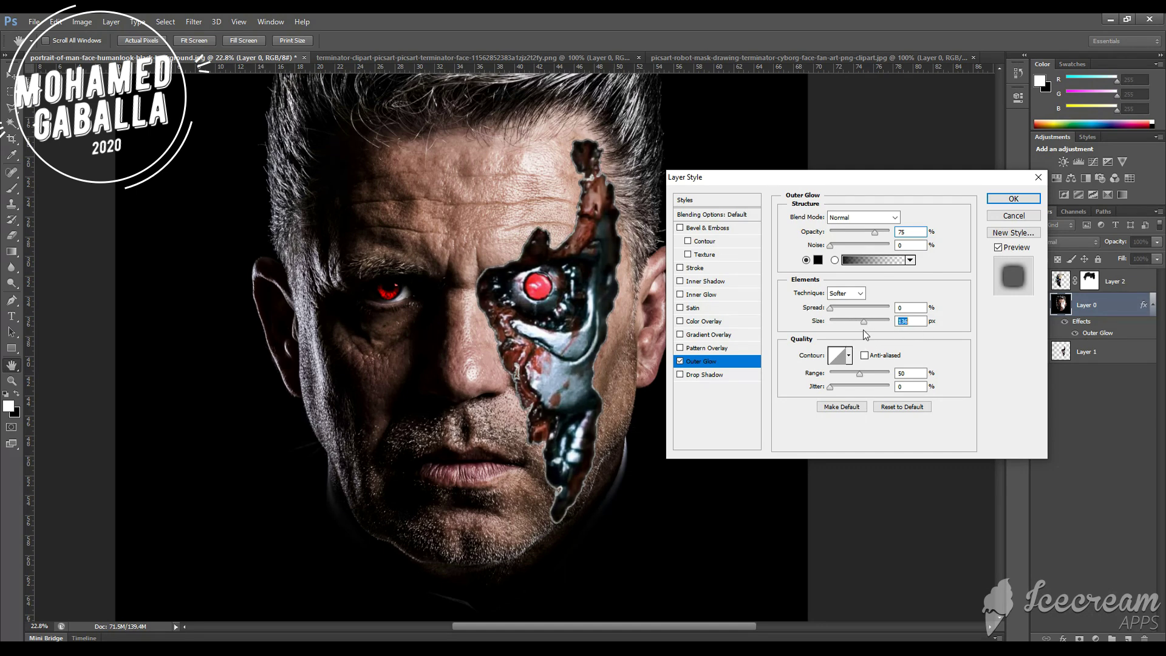
{"action": "left_click_drag", "start_coordinate": [861, 332], "coordinate": [864, 333]}
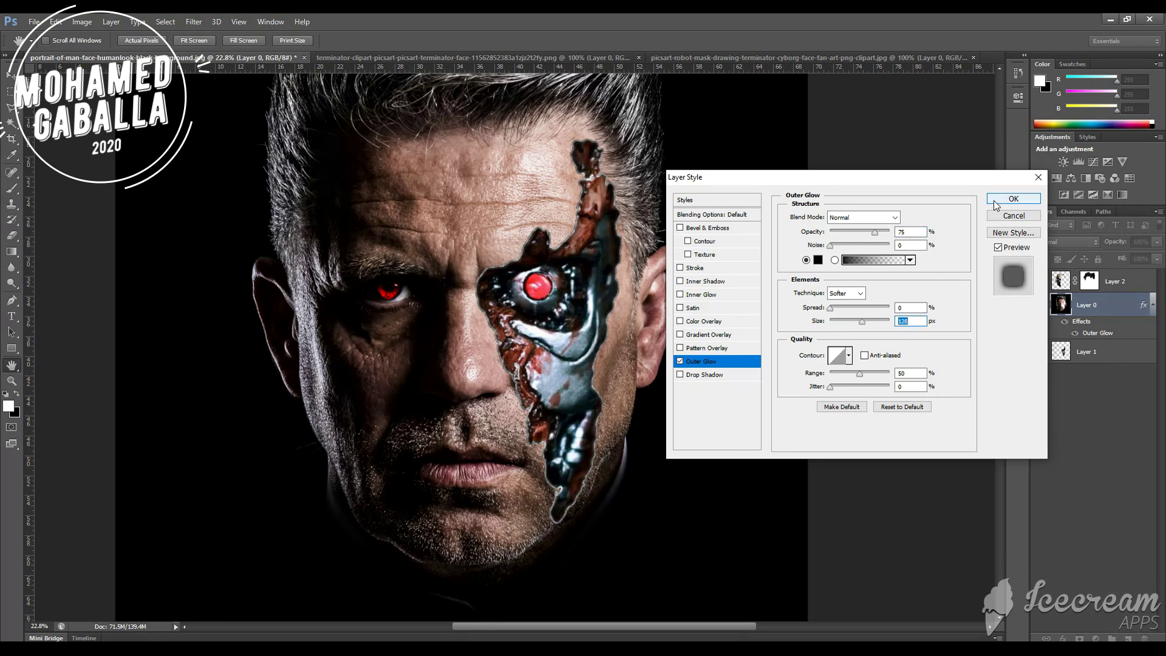
{"action": "left_click", "coordinate": [1013, 199]}
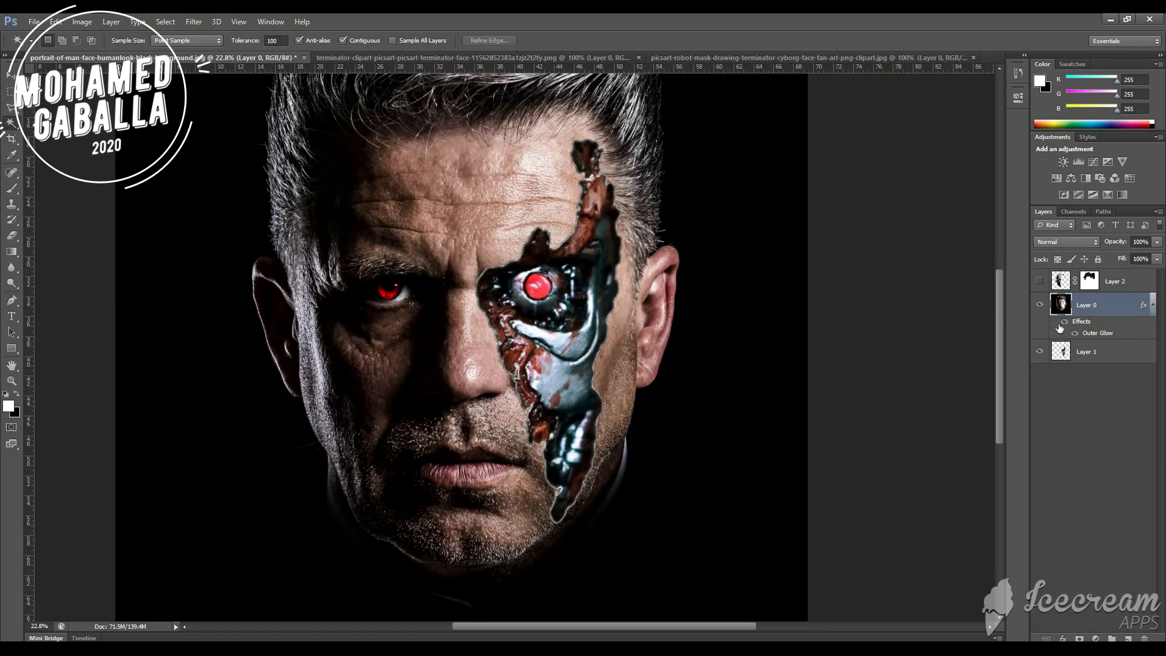
{"action": "left_click", "coordinate": [1040, 353]}
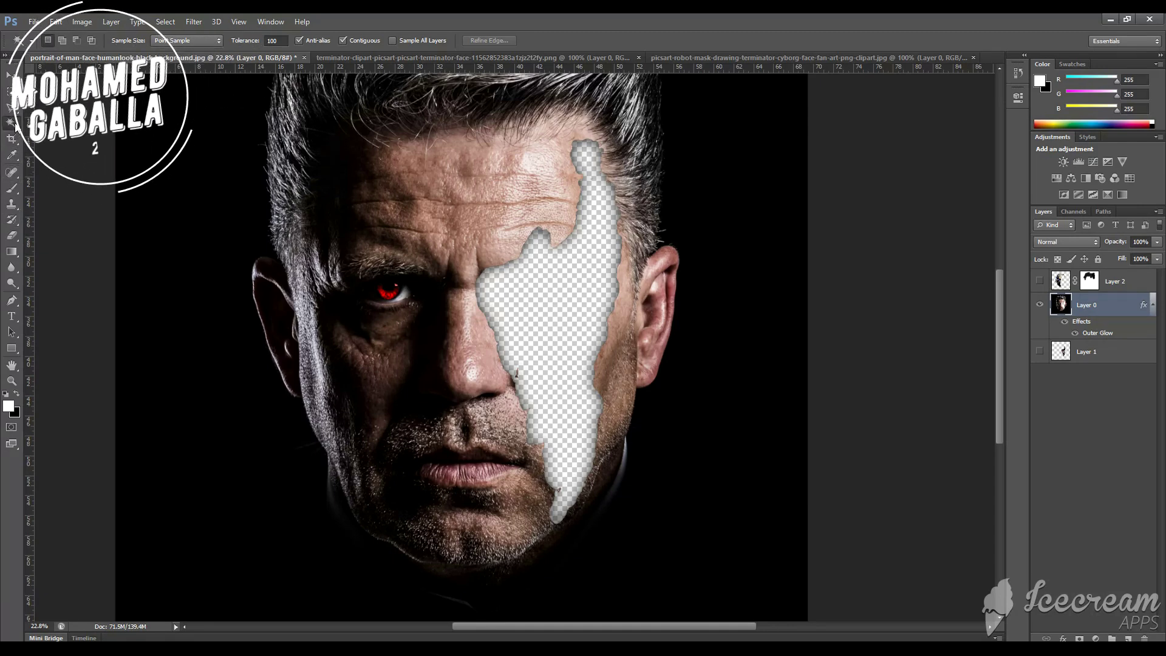
Magic Wand the transparent hole and set the background colour to bright red
{"action": "left_click", "coordinate": [553, 301]}
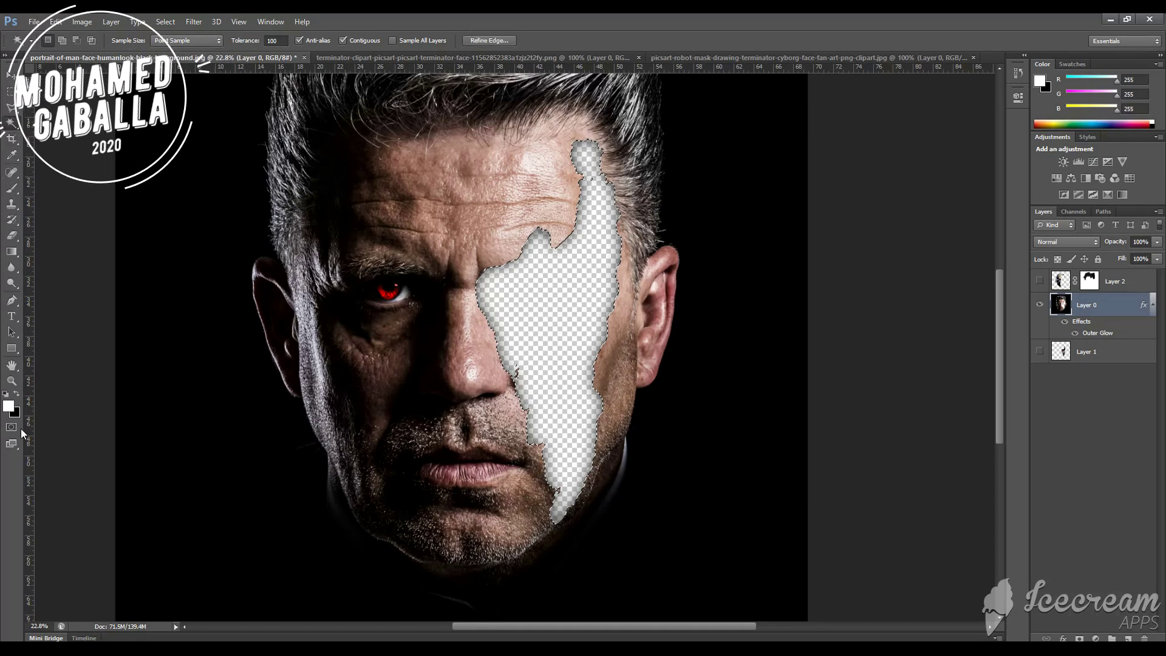
{"action": "left_click", "coordinate": [14, 412]}
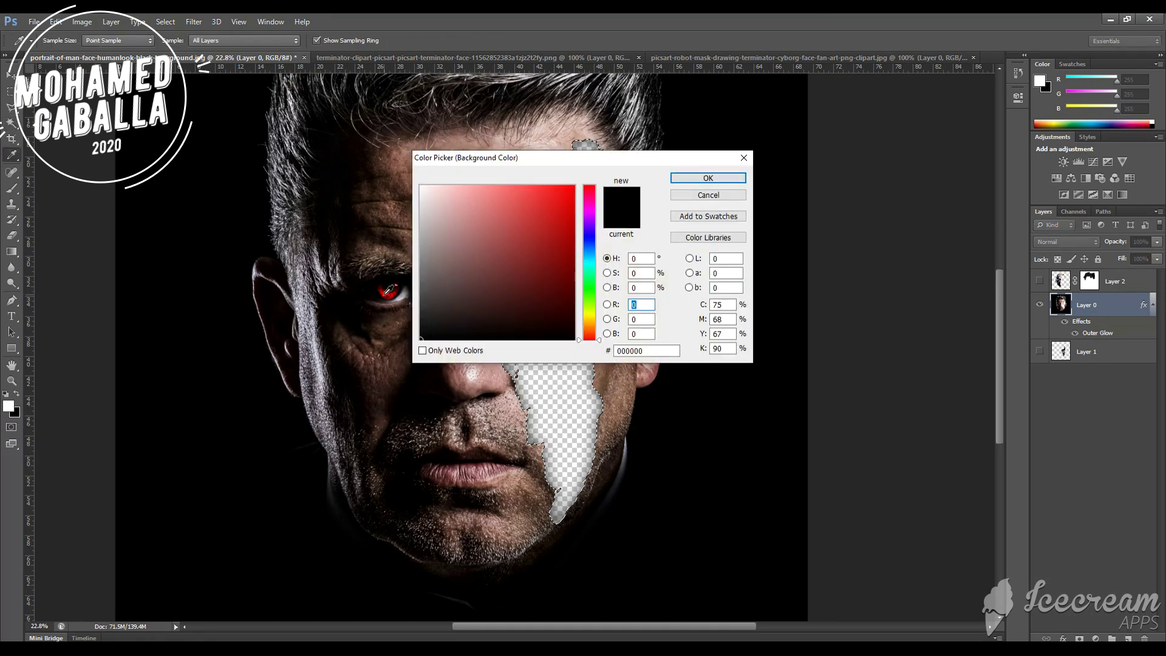
{"action": "left_click", "coordinate": [574, 195]}
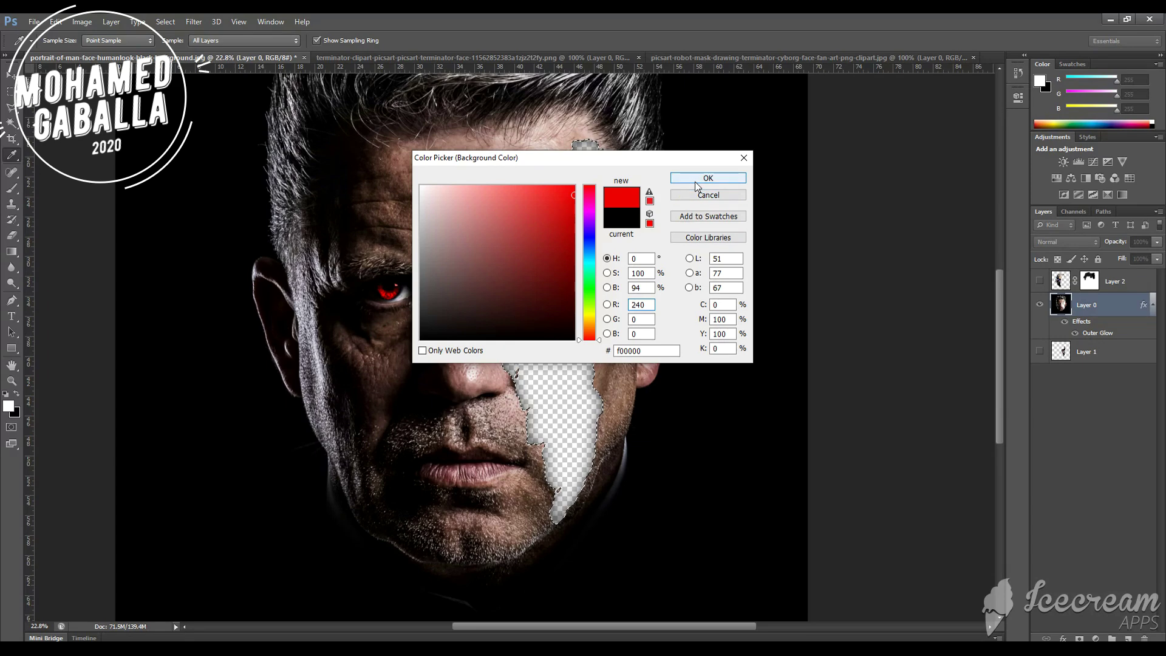
{"action": "left_click", "coordinate": [708, 178]}
Paint the hole solid red with a large brush, deselect, and move Layer 1 above Layer 0
{"action": "key", "text": "b"}
{"action": "left_click", "coordinate": [61, 40]}
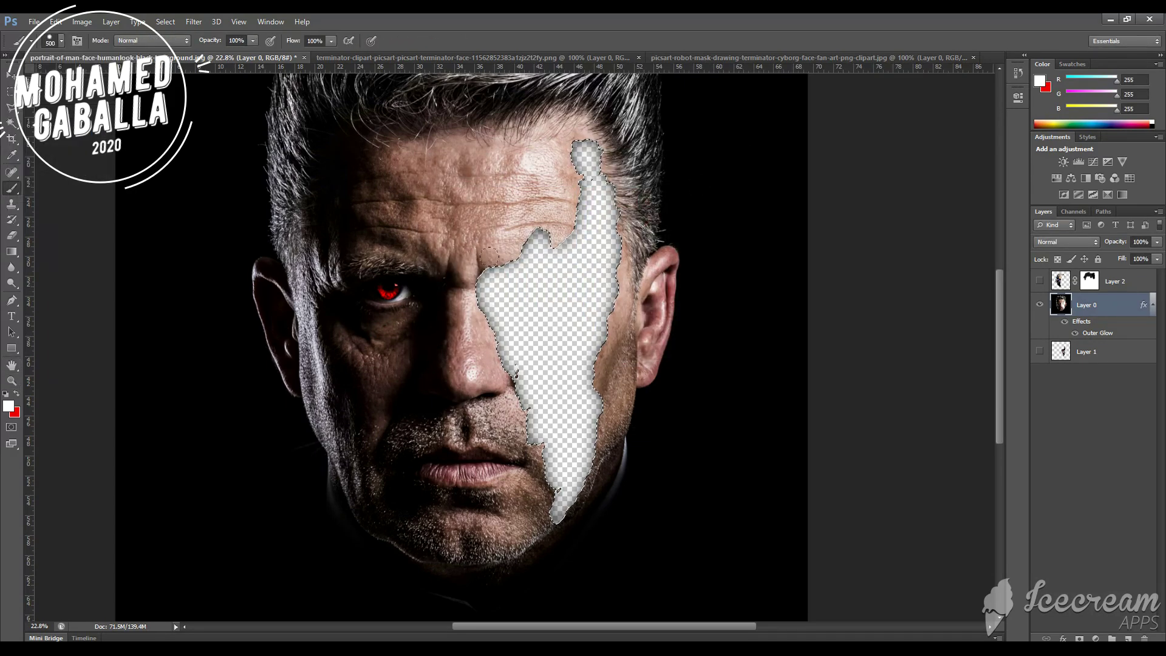
{"action": "left_click", "coordinate": [514, 282]}
{"action": "key", "text": "x"}
{"action": "mouse_move", "coordinate": [511, 289]}
{"action": "left_mouse_down"}
{"action": "mouse_move", "coordinate": [556, 480]}
{"action": "mouse_move", "coordinate": [583, 365]}
{"action": "mouse_move", "coordinate": [583, 145]}
{"action": "left_mouse_up"}
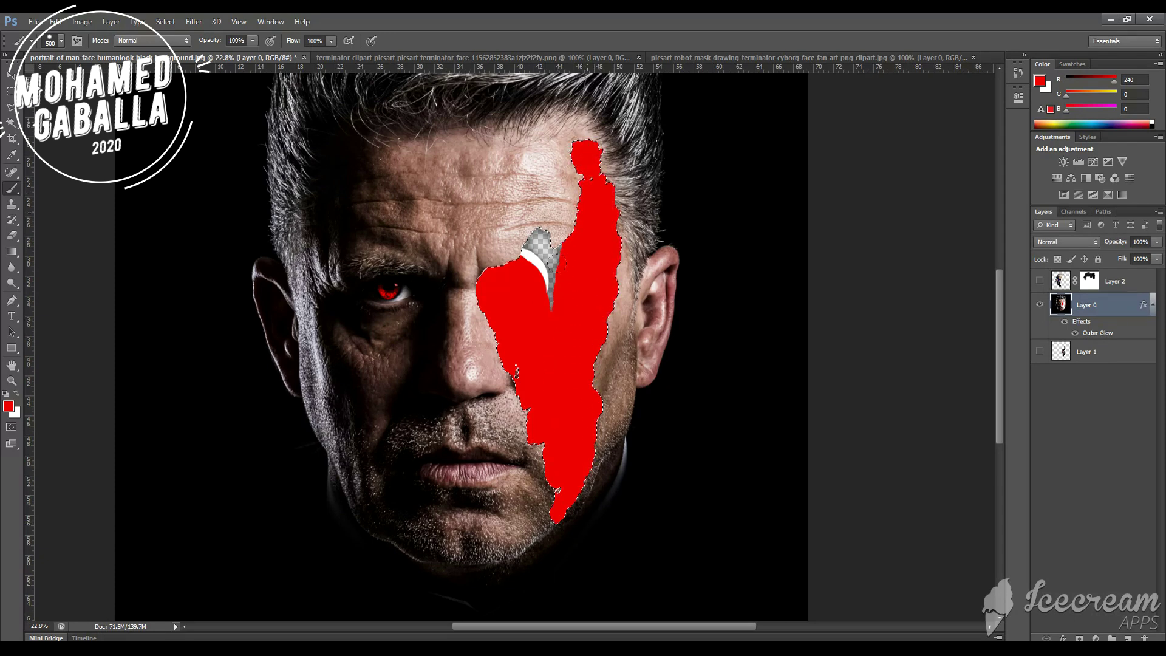
{"action": "left_click_drag", "start_coordinate": [546, 243], "coordinate": [534, 286]}
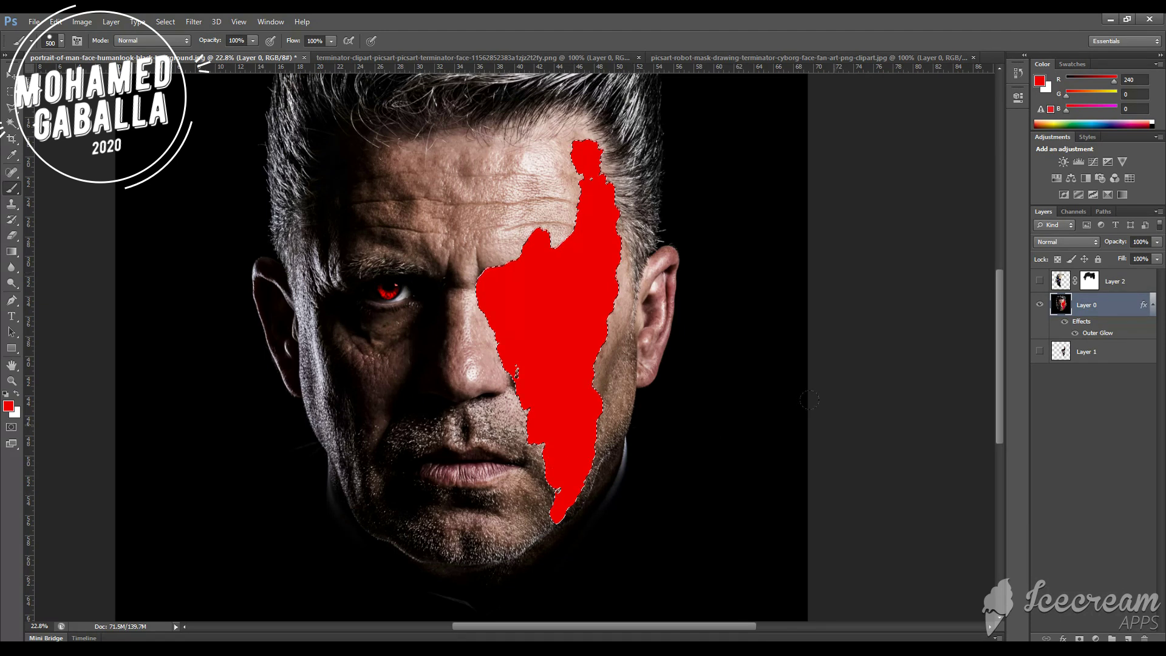
{"action": "key", "text": "ctrl+d"}
{"action": "left_click_drag", "start_coordinate": [1078, 358], "coordinate": [1071, 306]}
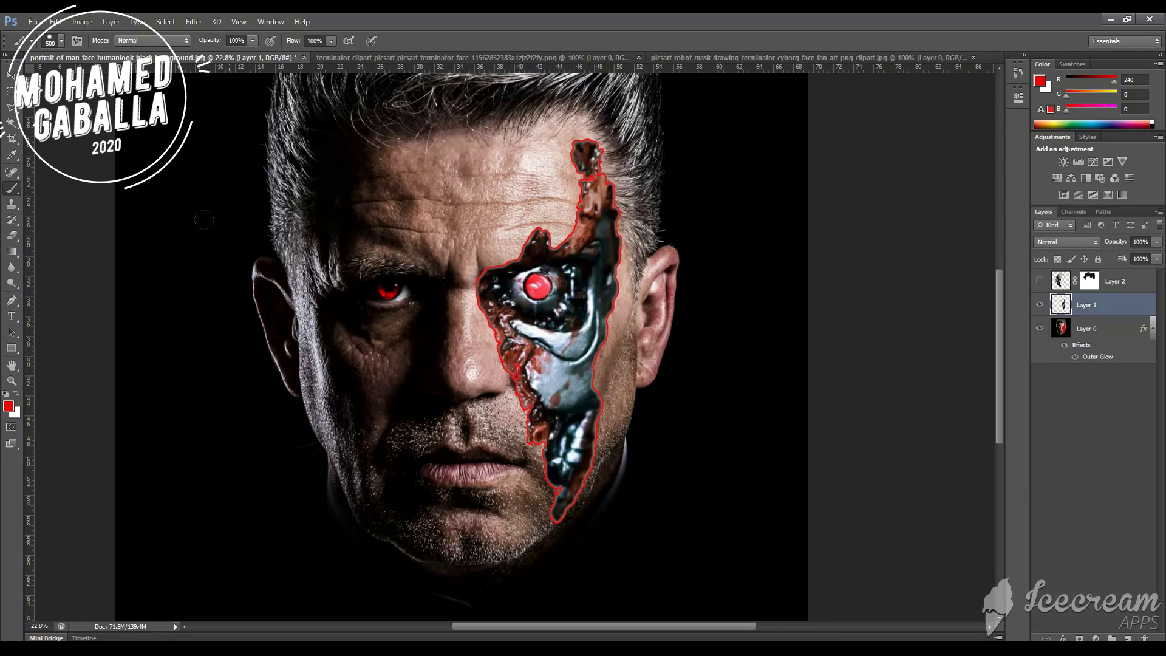
Revert in History to the hole-selection state, show Layer 1 again, and deselect
{"action": "left_click", "coordinate": [1018, 73]}
{"action": "left_click", "coordinate": [927, 105]}
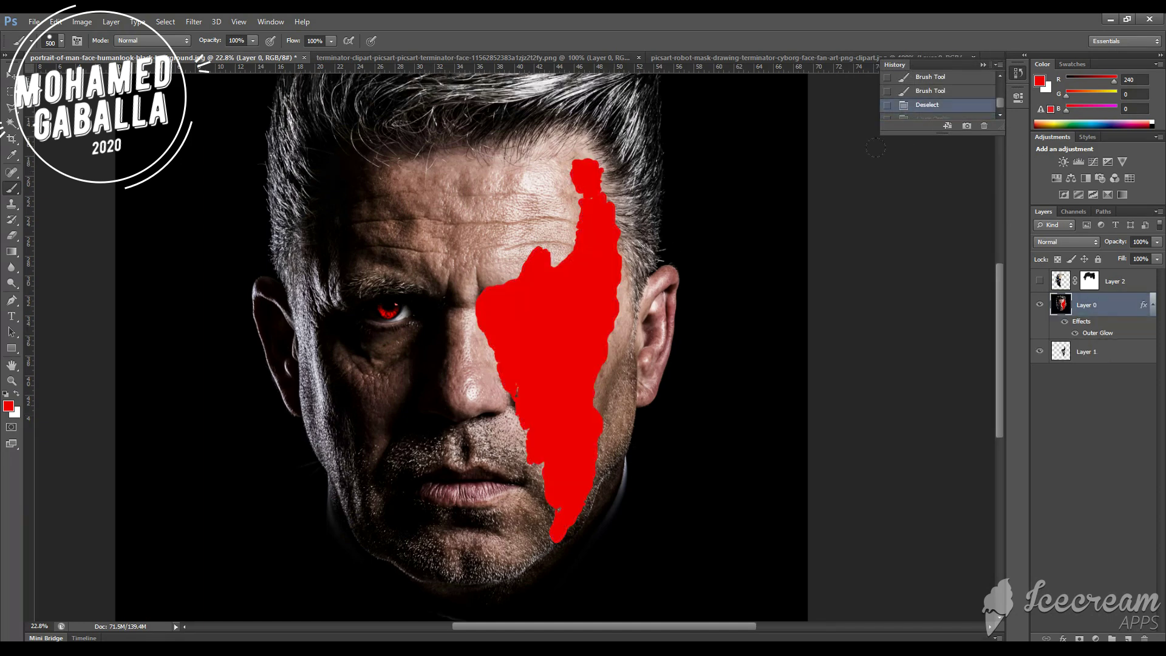
{"action": "key", "text": "ctrl+shift+z"}
{"action": "key", "text": "ctrl+shift+z"}
{"action": "key", "text": "ctrl+shift+z"}
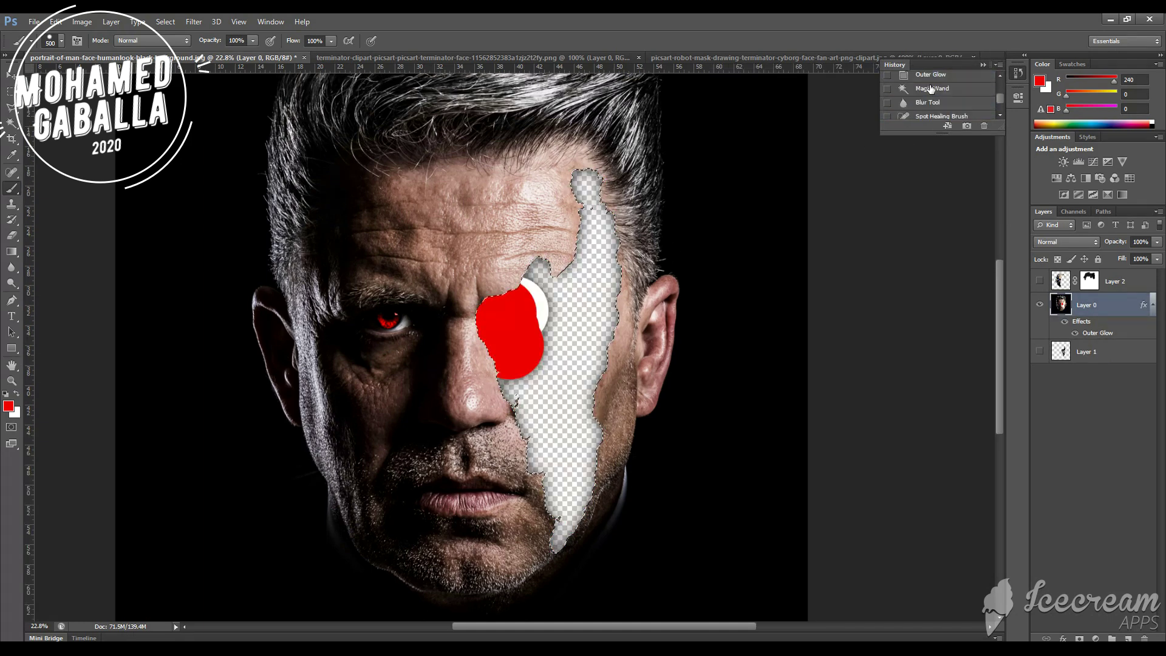
{"action": "left_click", "coordinate": [923, 111]}
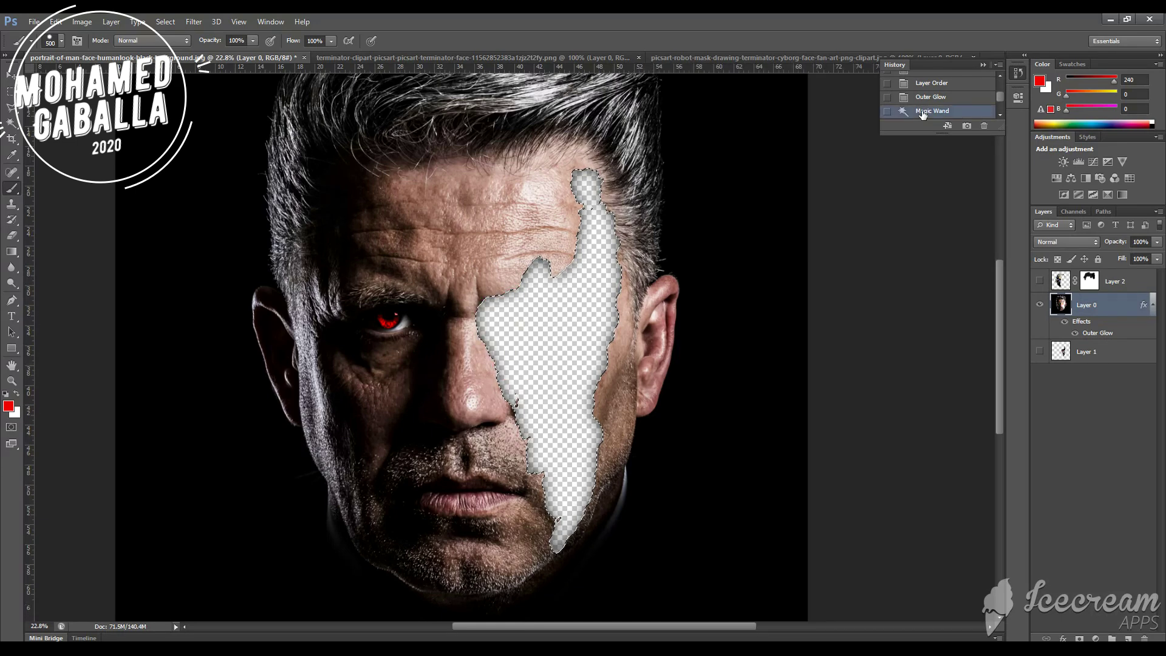
{"action": "left_click", "coordinate": [1060, 417]}
{"action": "left_click", "coordinate": [1039, 352]}
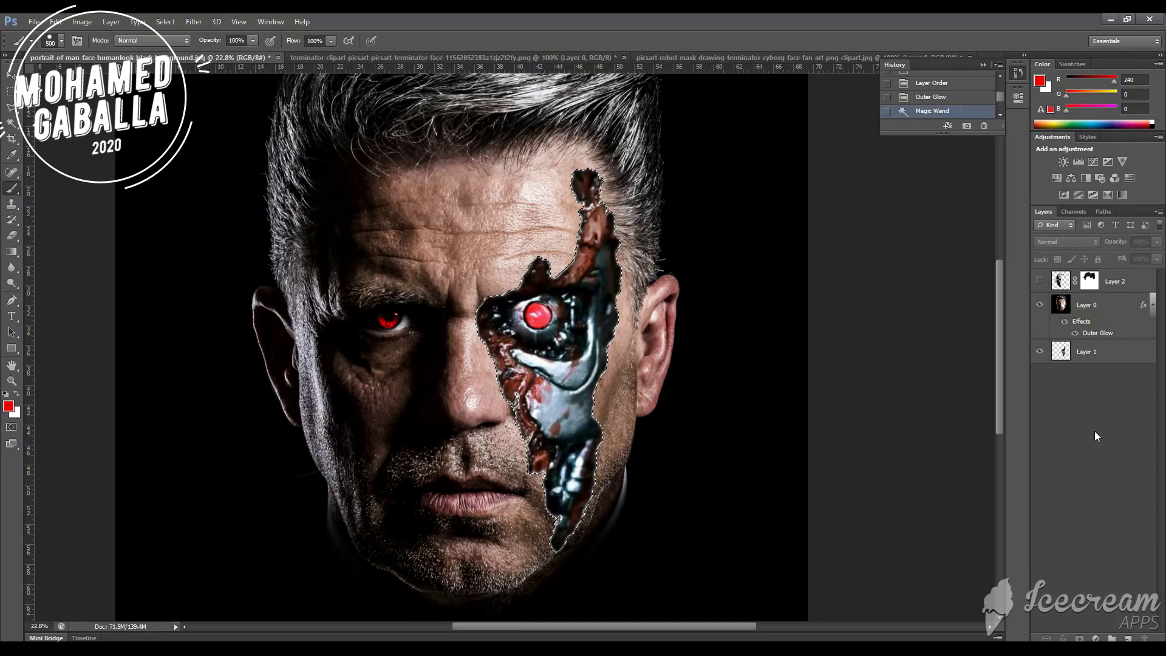
{"action": "key", "text": "ctrl+d"}
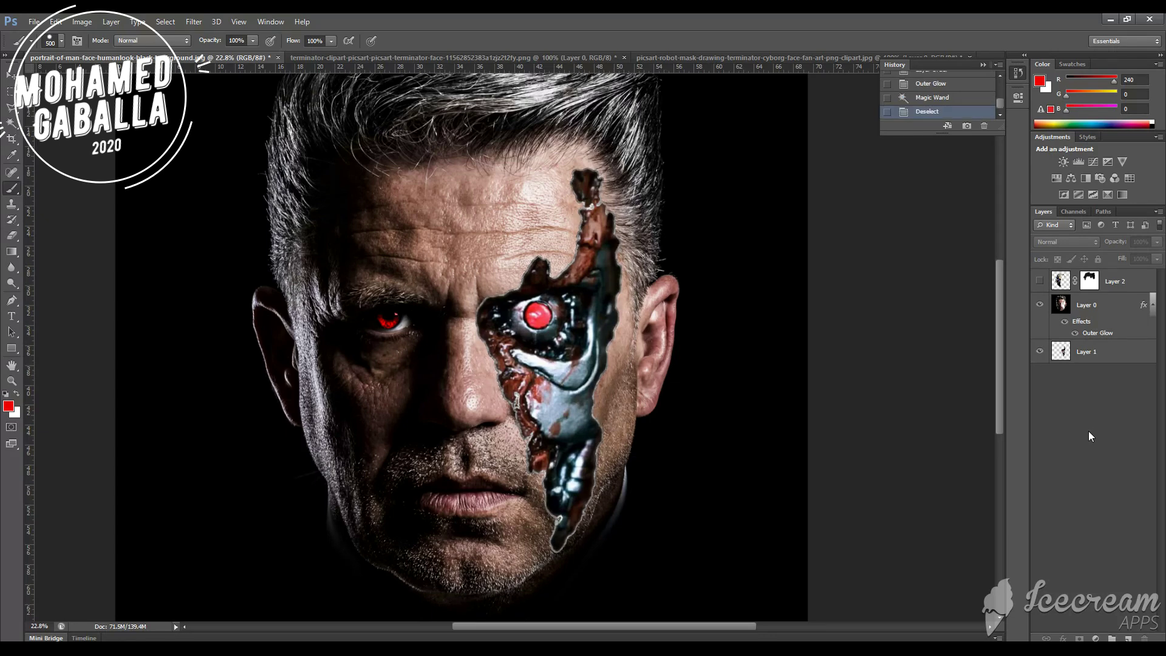
{"action": "scroll", "coordinate": [731, 365], "scroll_direction": "down", "scroll_amount": 2}
{"action": "scroll", "coordinate": [741, 366], "scroll_direction": "down", "scroll_amount": 1}
{"action": "scroll", "coordinate": [740, 367], "scroll_direction": "down", "scroll_amount": 2}
{"action": "scroll", "coordinate": [741, 367], "scroll_direction": "up", "scroll_amount": 2}
{"action": "scroll", "coordinate": [740, 368], "scroll_direction": "up", "scroll_amount": 2}
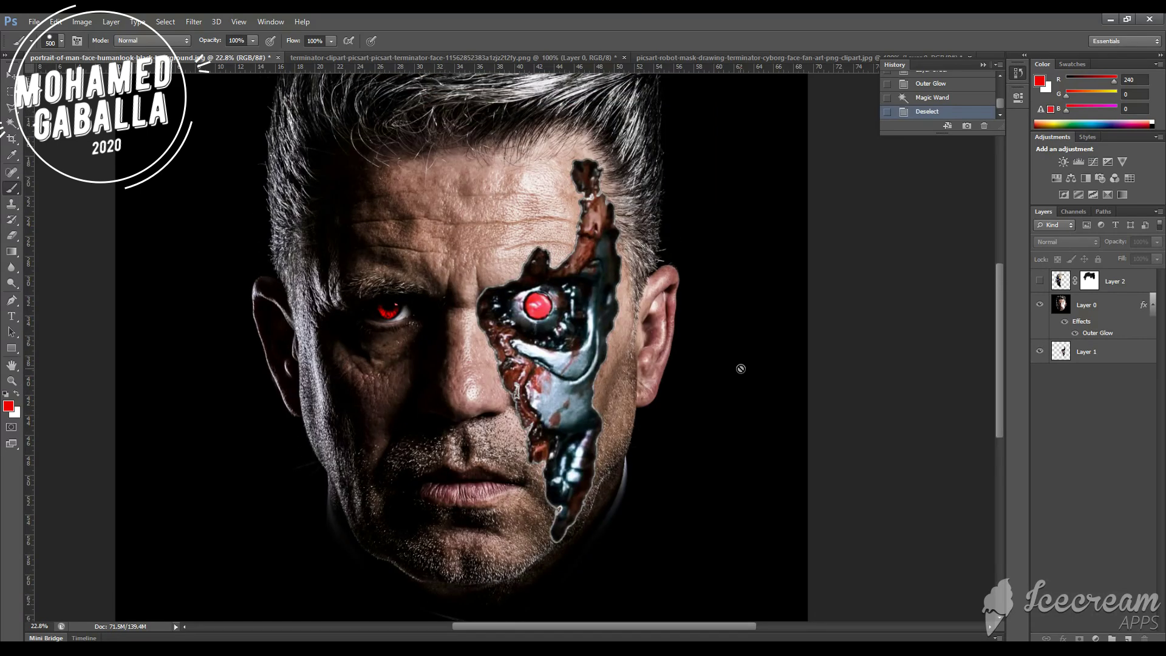
{"action": "scroll", "coordinate": [740, 369], "scroll_direction": "down", "scroll_amount": 1}
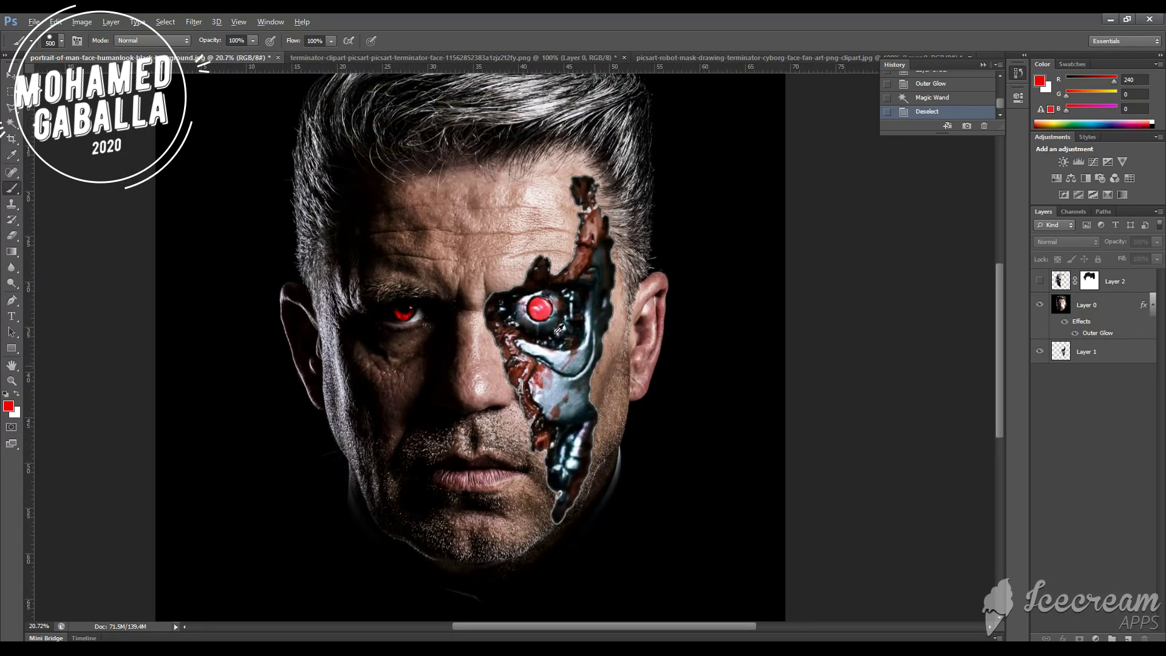
{"action": "scroll", "coordinate": [729, 365], "scroll_direction": "down", "scroll_amount": 3}
{"action": "scroll", "coordinate": [668, 340], "scroll_direction": "up", "scroll_amount": 3}
{"action": "scroll", "coordinate": [654, 328], "scroll_direction": "down", "scroll_amount": 1}
{"action": "scroll", "coordinate": [655, 328], "scroll_direction": "down", "scroll_amount": 1}
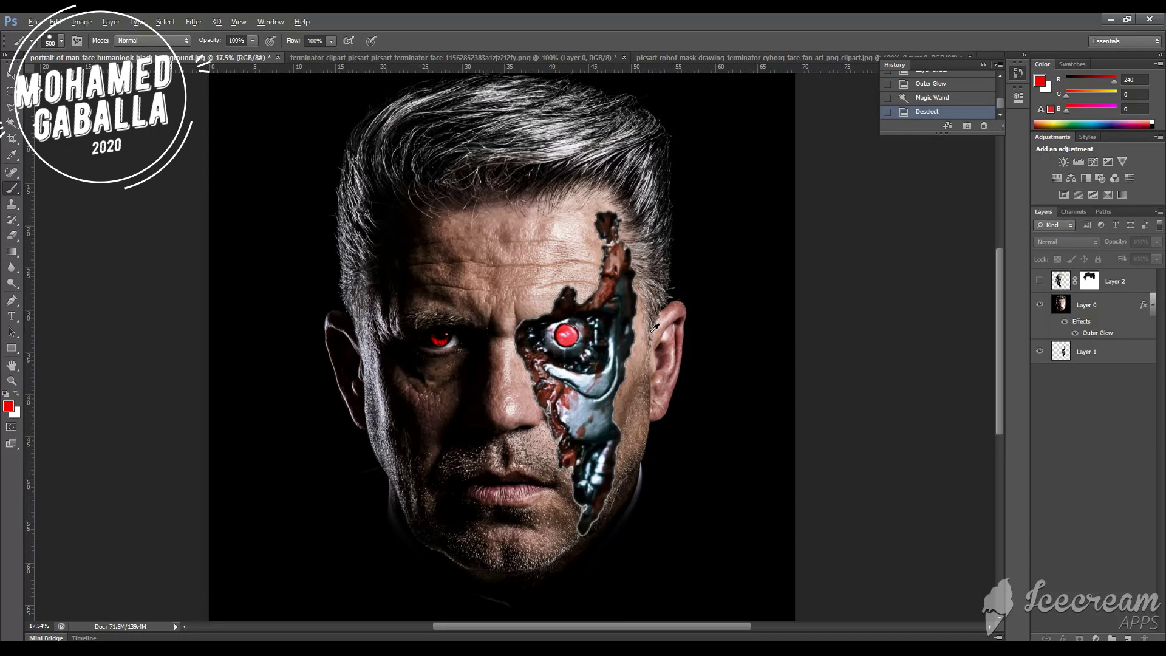
{"action": "scroll", "coordinate": [654, 329], "scroll_direction": "down", "scroll_amount": 1}
{"action": "scroll", "coordinate": [654, 328], "scroll_direction": "up", "scroll_amount": 1}
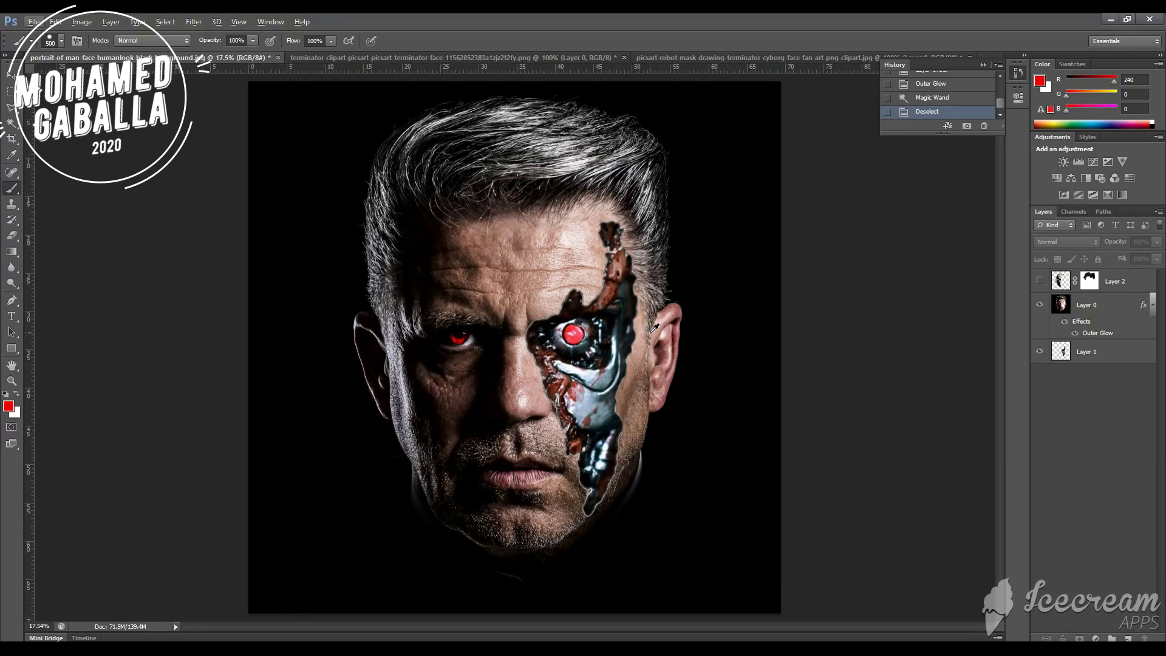